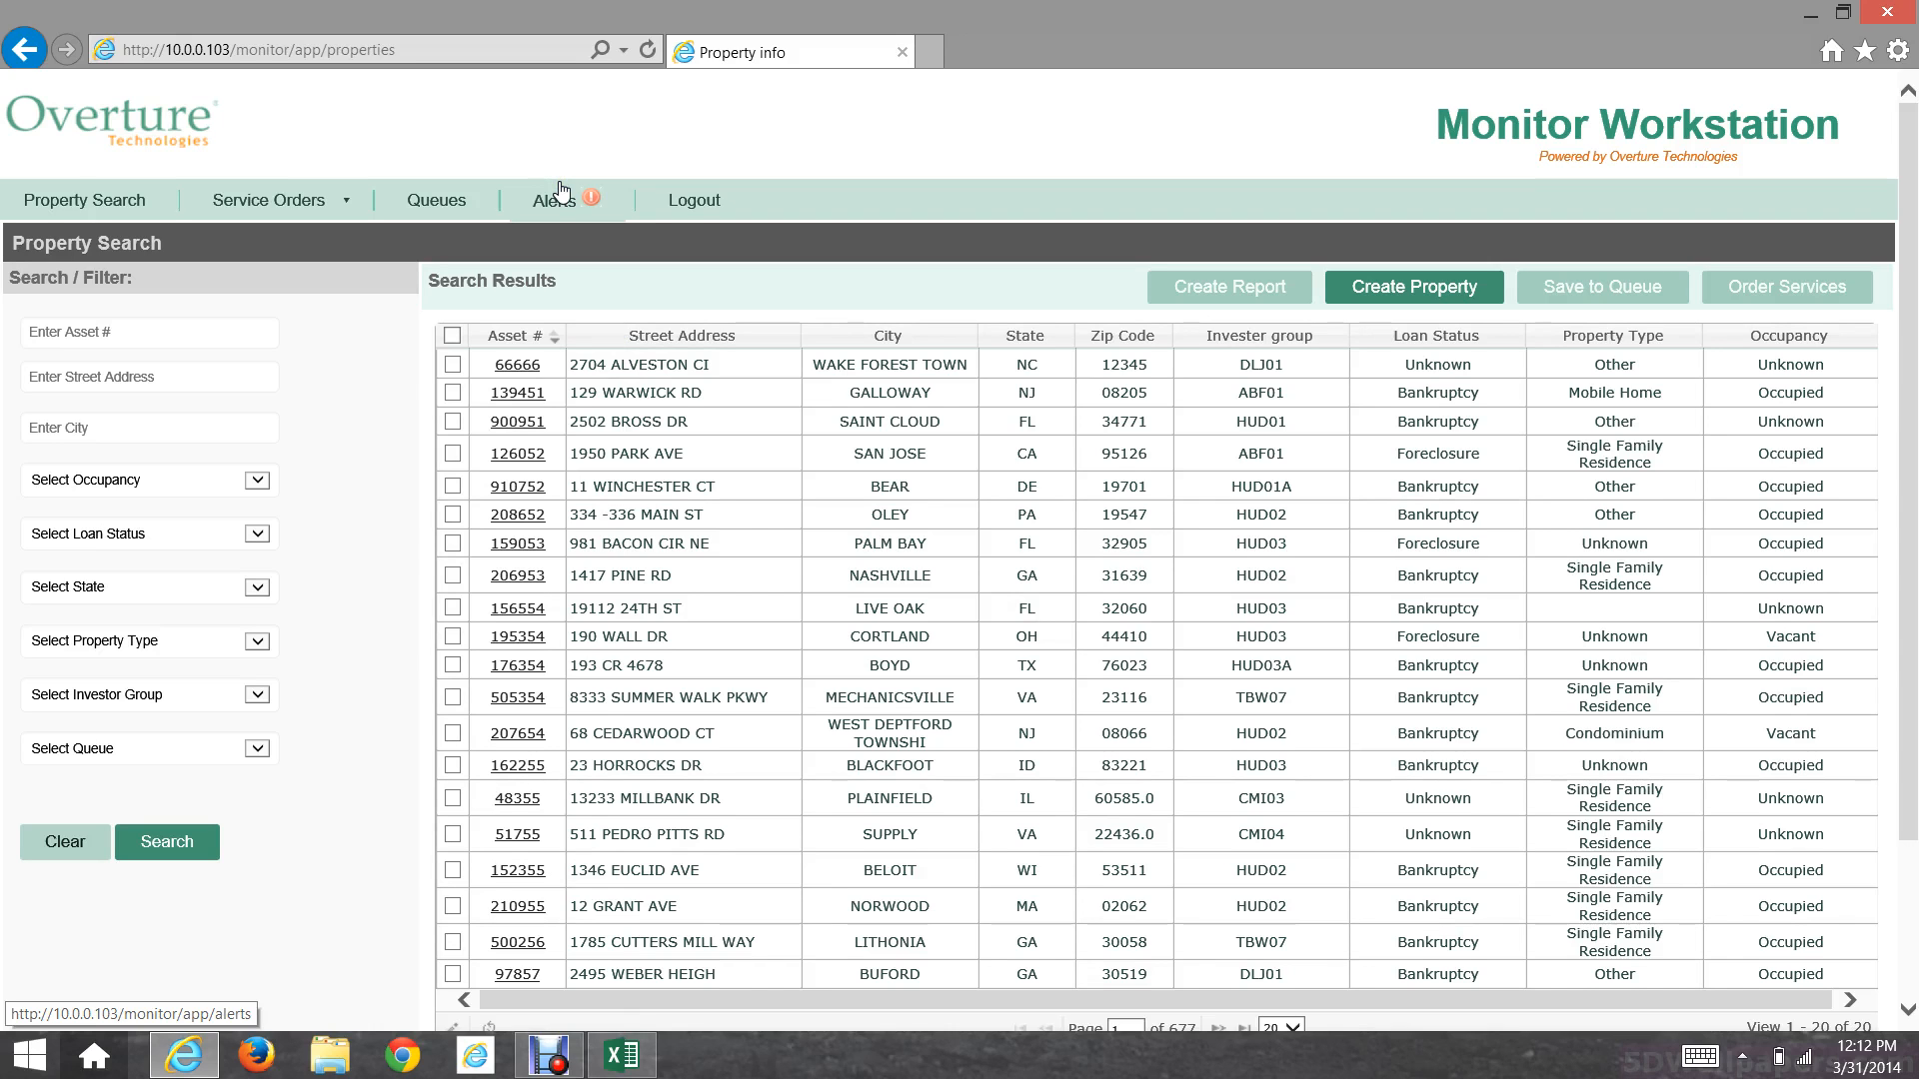
Step: Open the Create new Property form and enter the property's ID number
{"action": "left_click", "coordinate": [527, 203]}
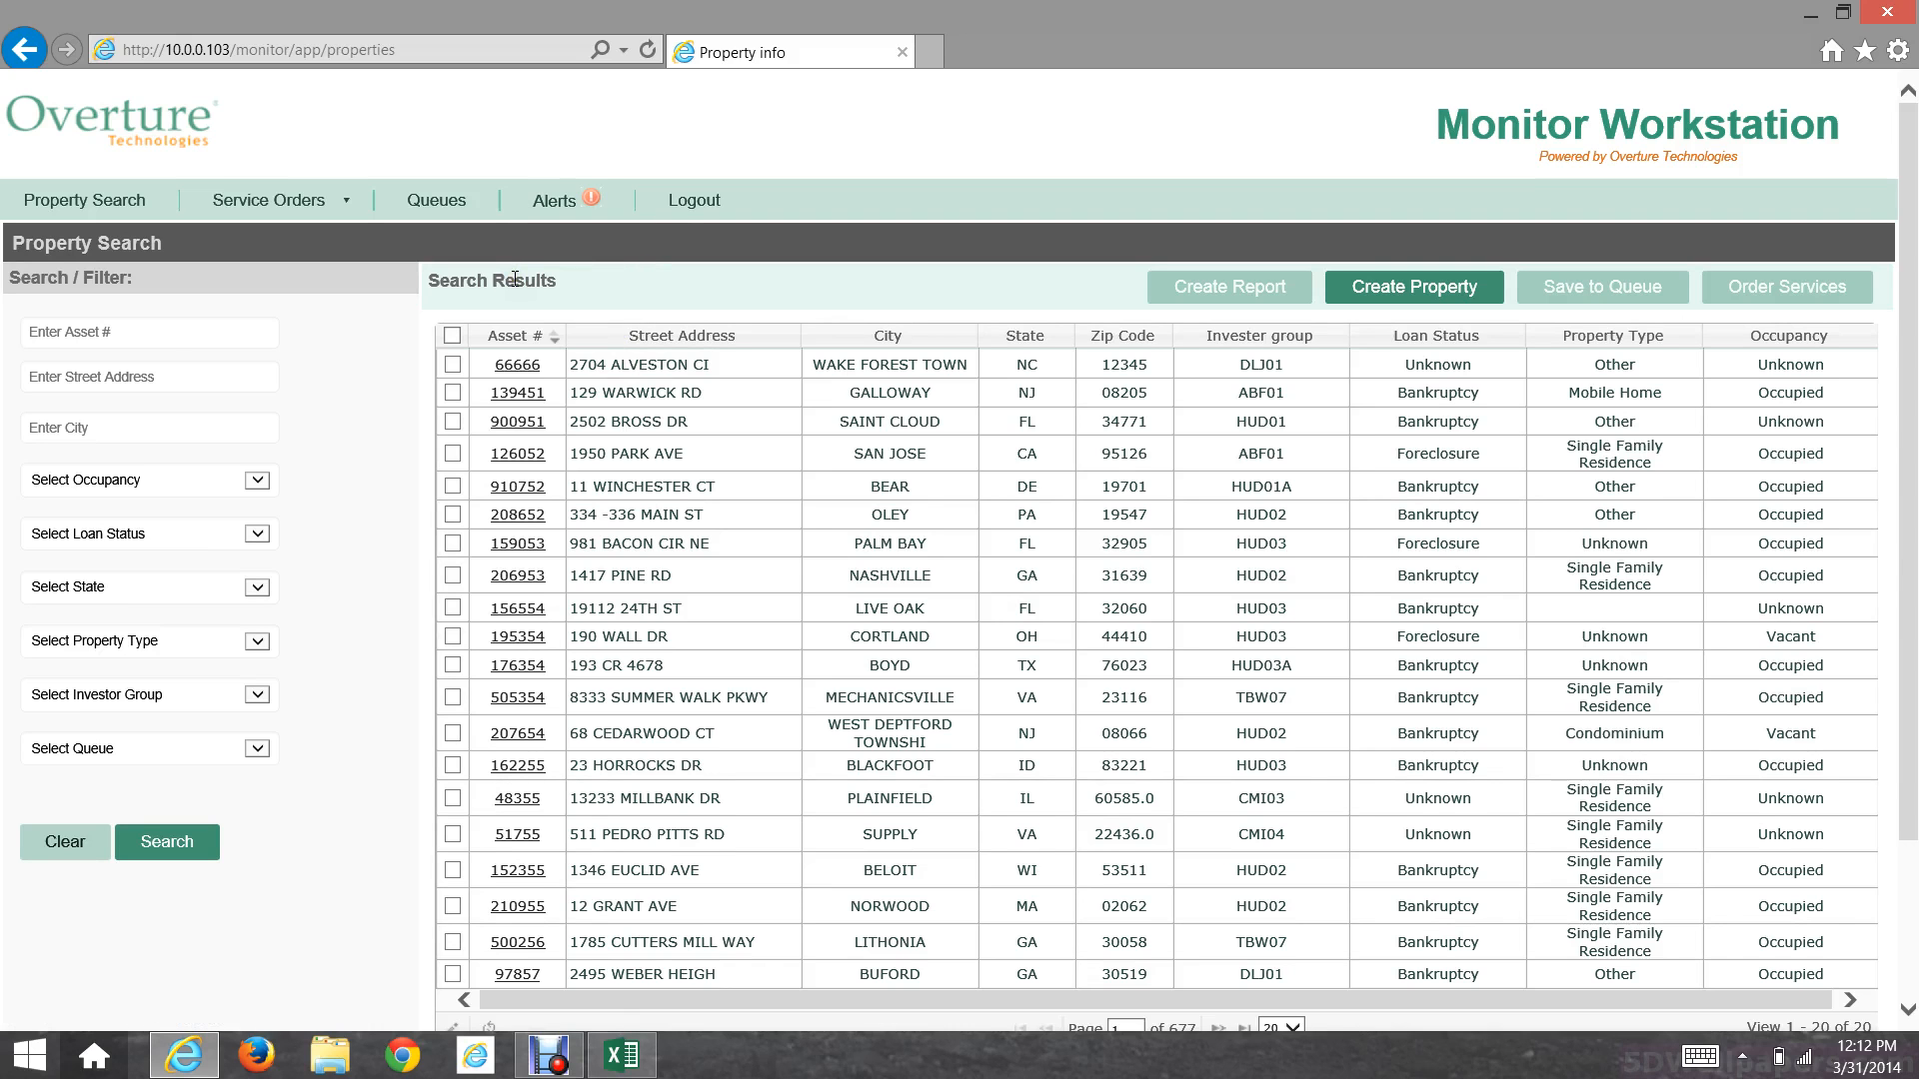
{"action": "left_click", "coordinate": [153, 332]}
{"action": "left_click", "coordinate": [531, 335]}
{"action": "left_click", "coordinate": [1329, 289]}
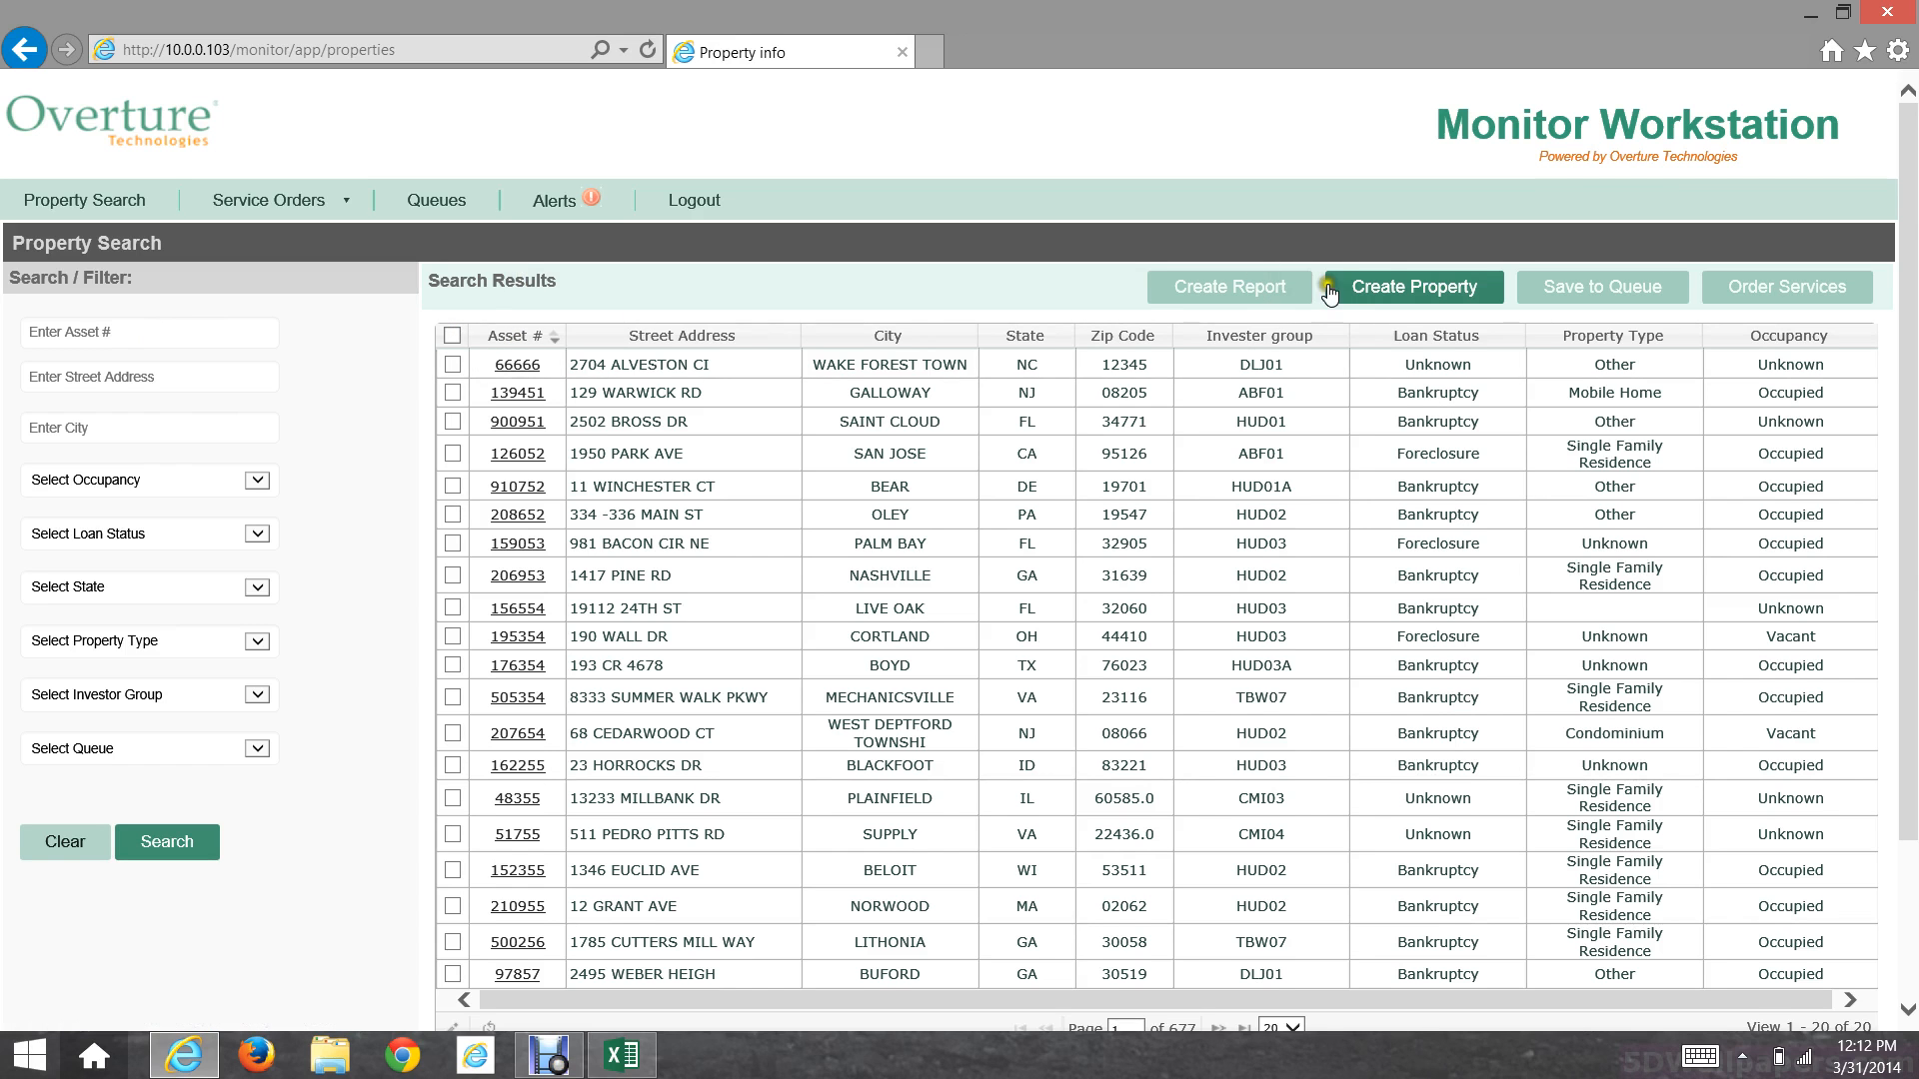
{"action": "left_click", "coordinate": [1382, 297]}
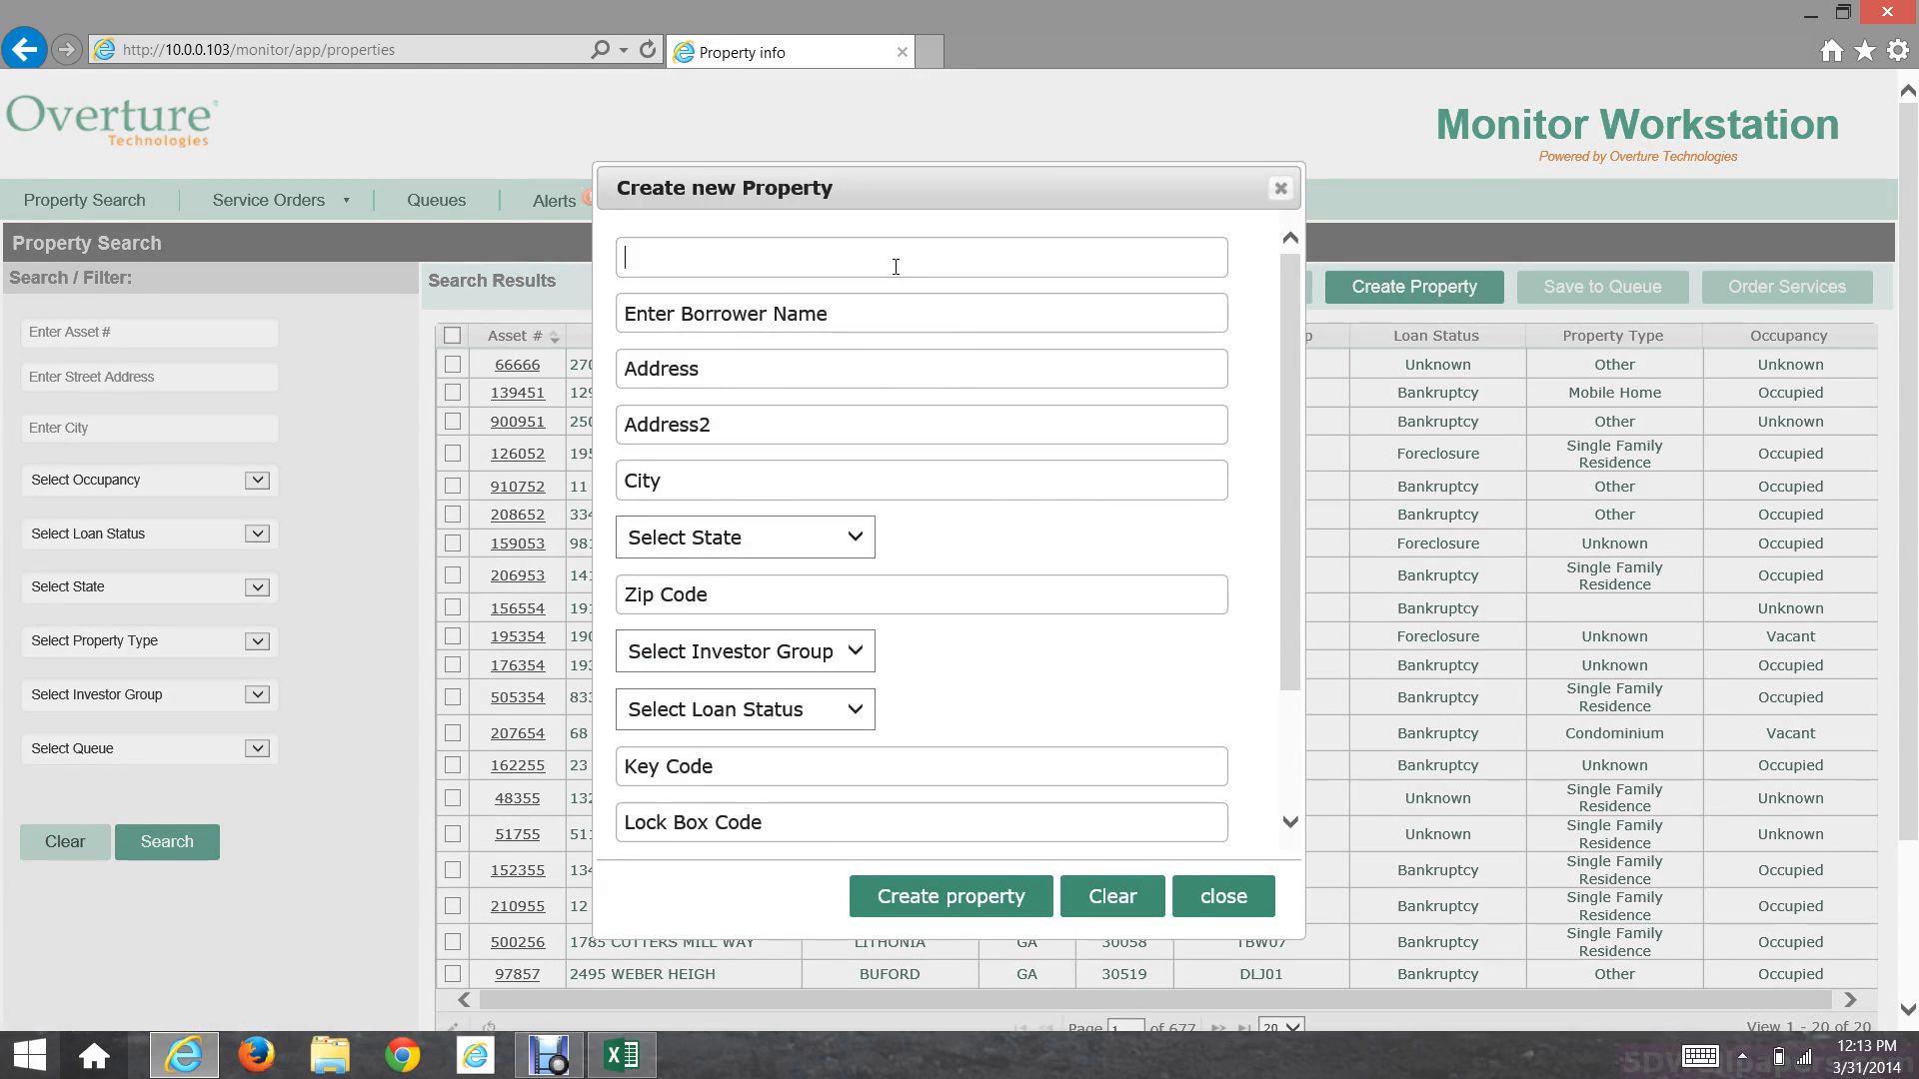
{"action": "type", "text": "7788556622"}
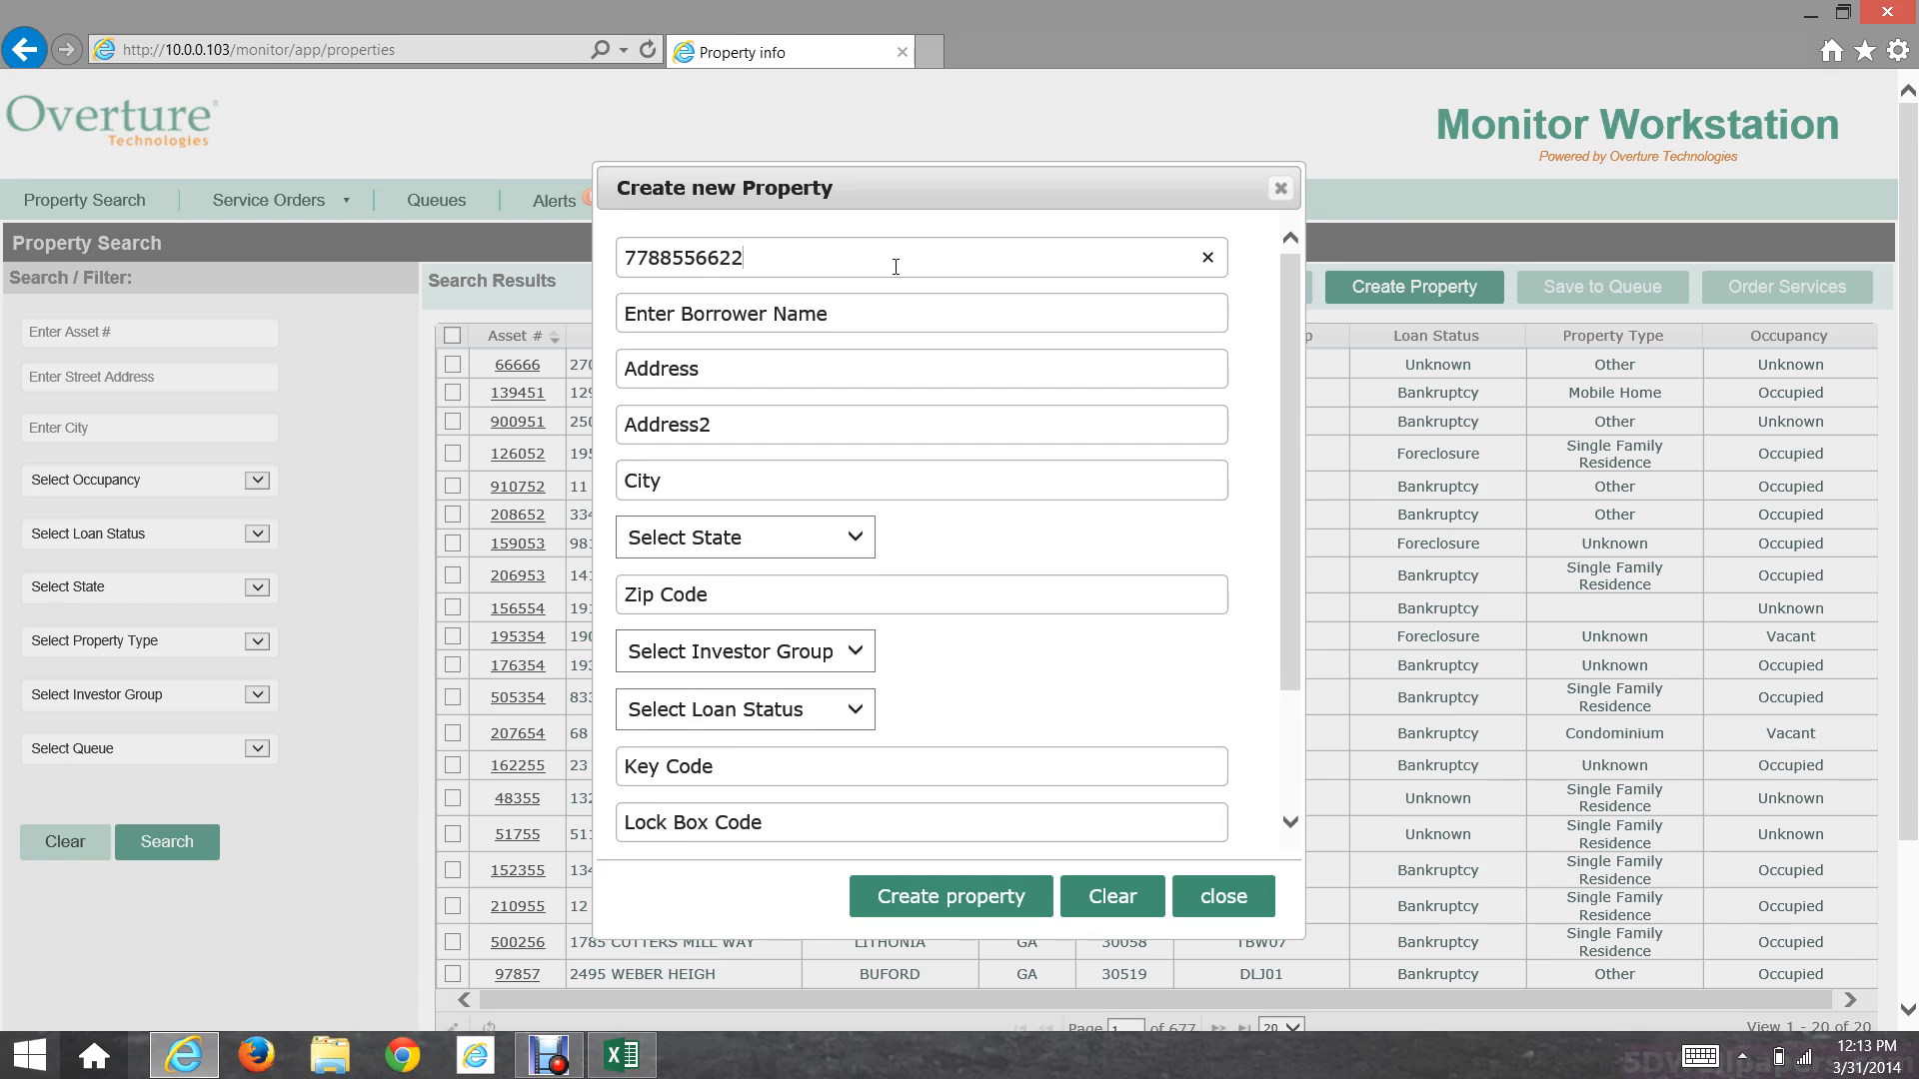
{"action": "key", "text": "ctrl+a"}
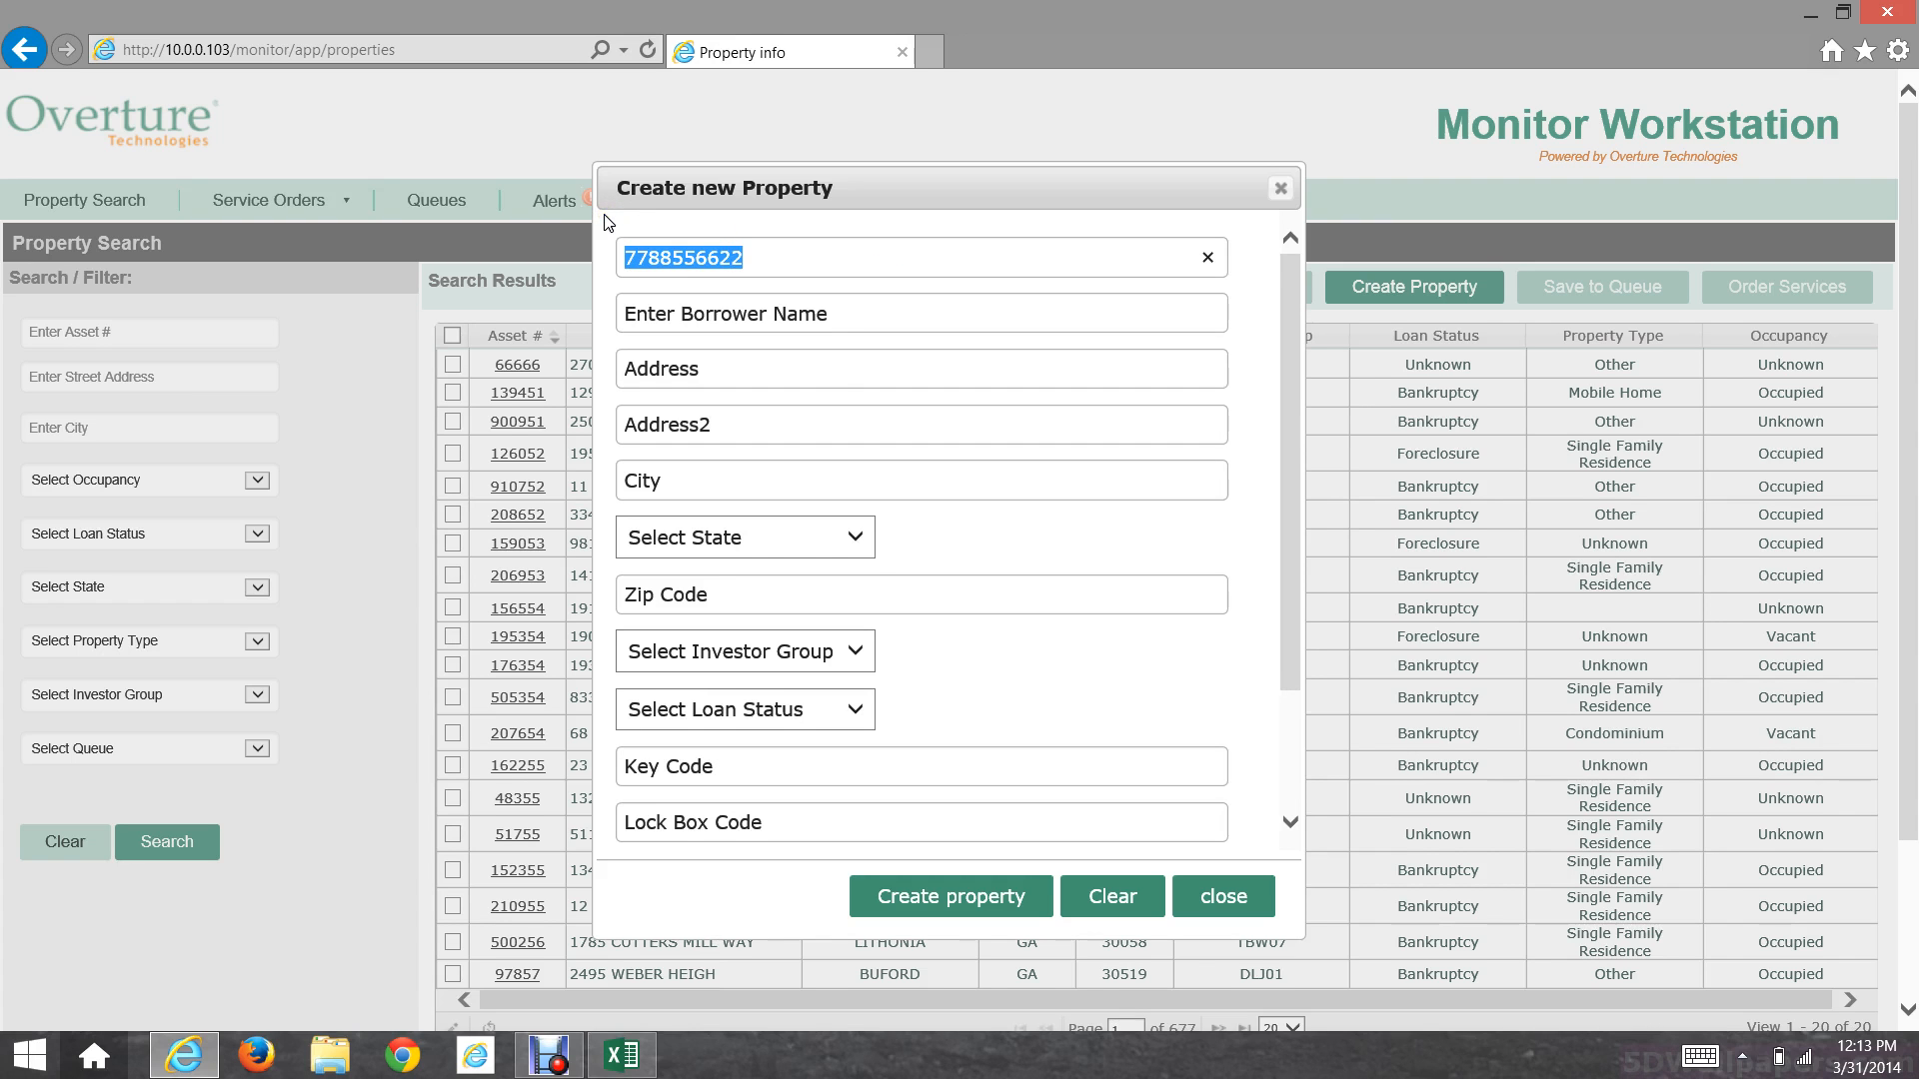
Step: Enter the borrower's name and both street address lines
{"action": "left_click", "coordinate": [838, 327]}
{"action": "type", "text": "Suneth"}
{"action": "left_click", "coordinate": [830, 370]}
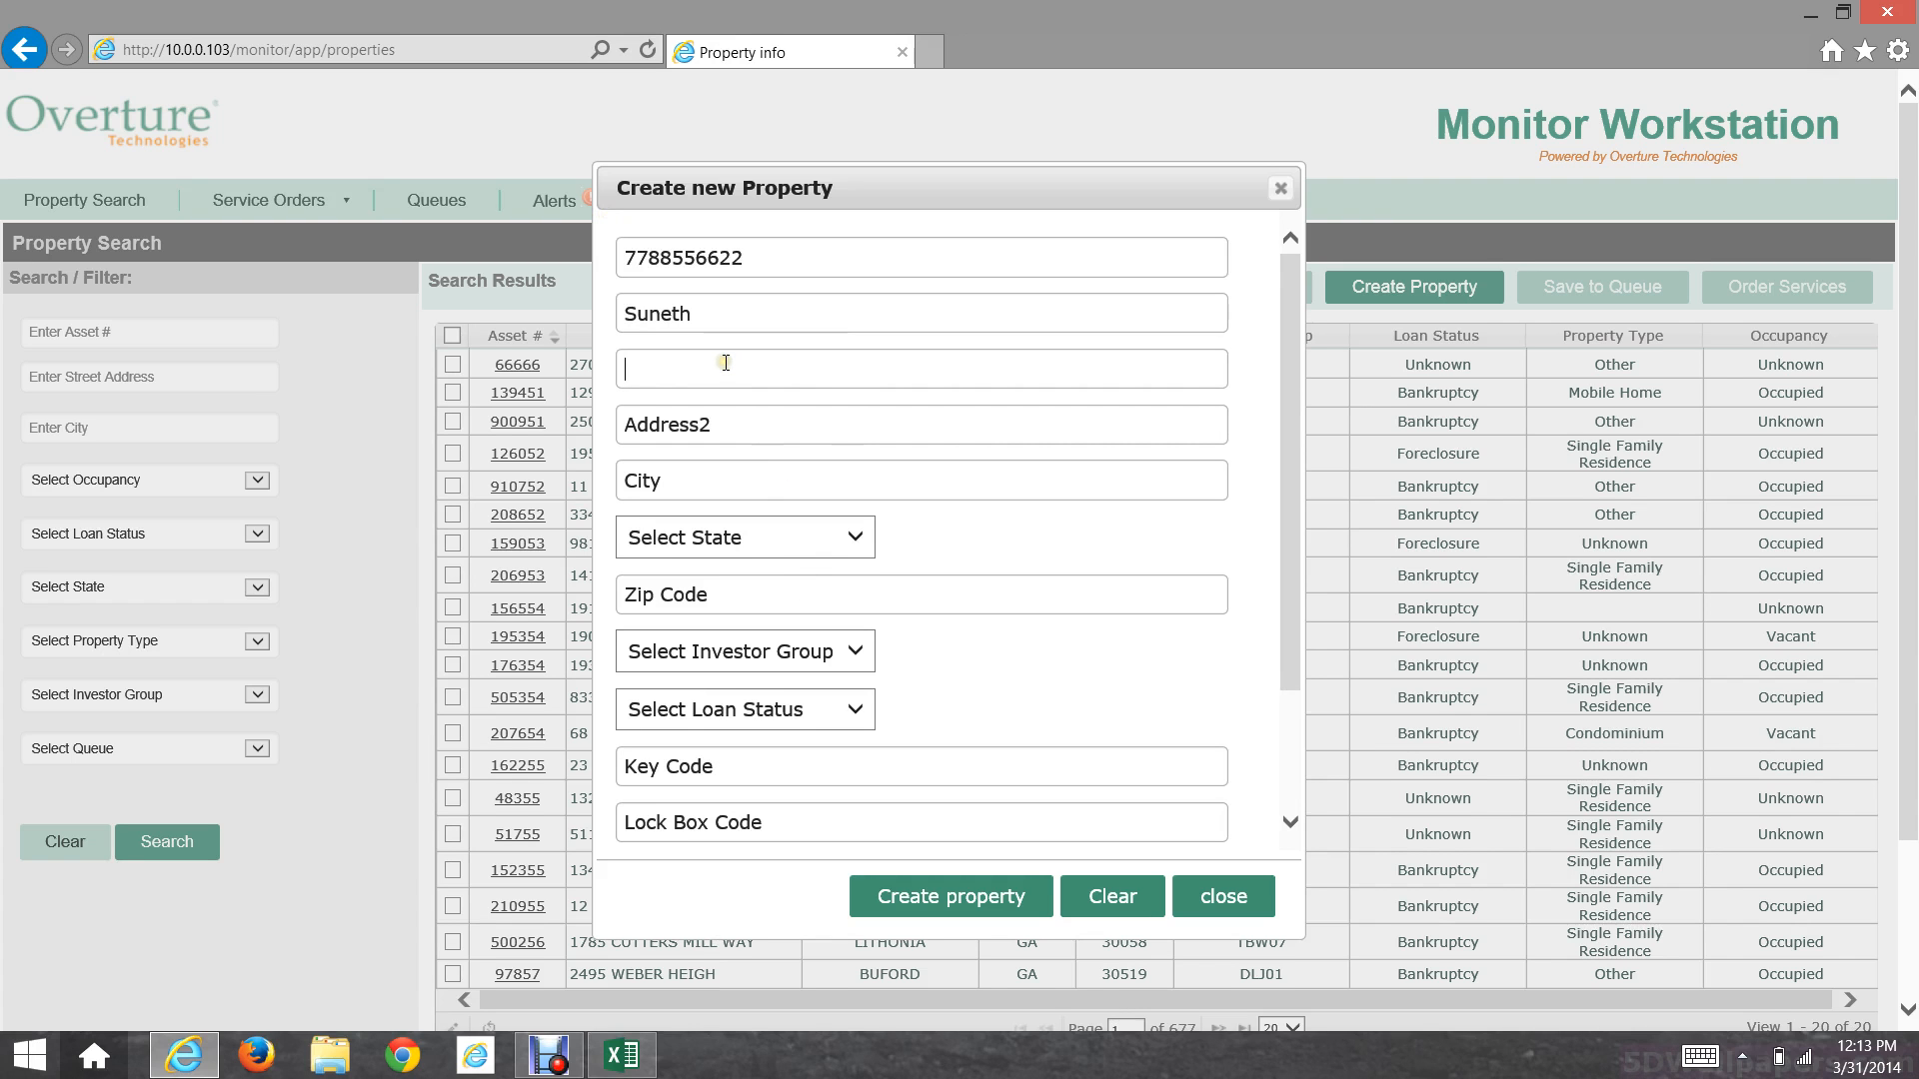
{"action": "type", "text": "Test 2"}
{"action": "left_click", "coordinate": [744, 410]}
{"action": "type", "text": "Test 3"}
Step: Fill in the city, choose Maryland as the state, and enter the ZIP code
{"action": "left_click", "coordinate": [783, 476]}
{"action": "type", "text": "Bethesda"}
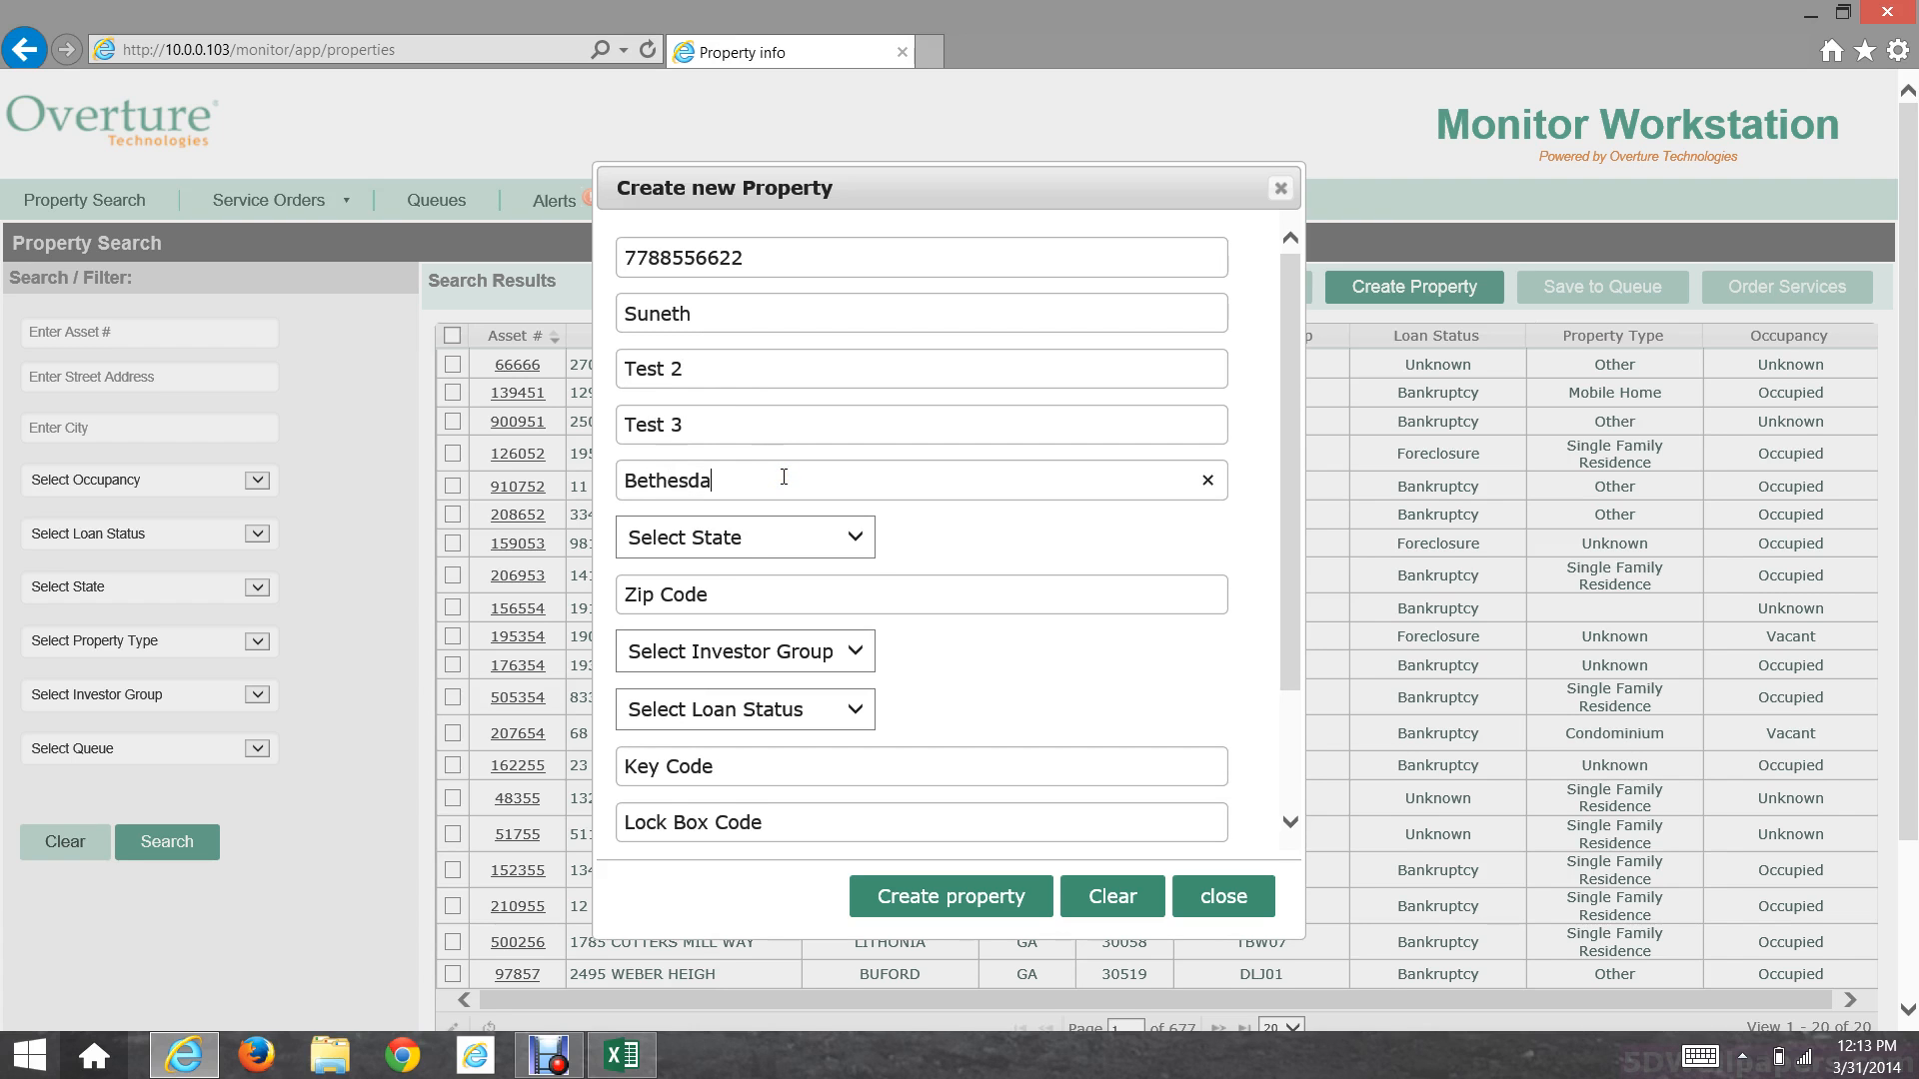
{"action": "left_click", "coordinate": [760, 536]}
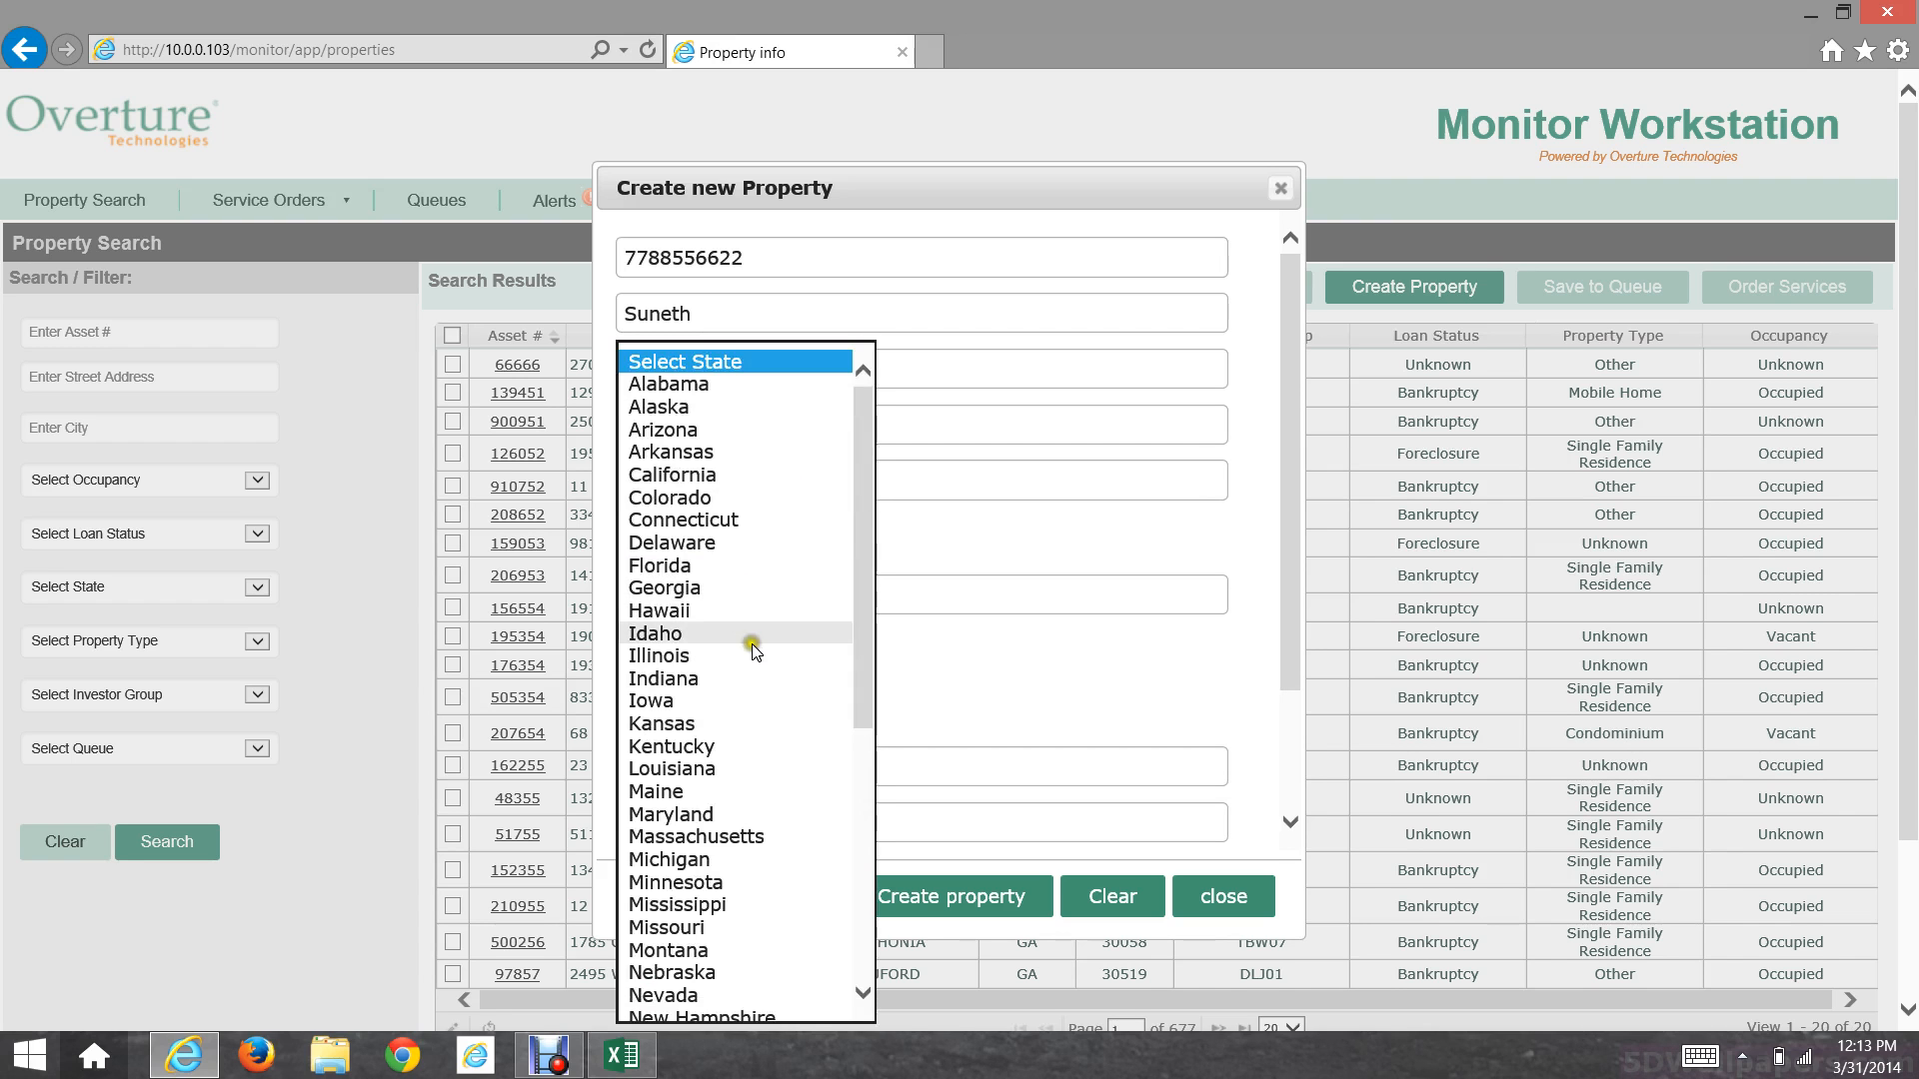
{"action": "left_click", "coordinate": [725, 815]}
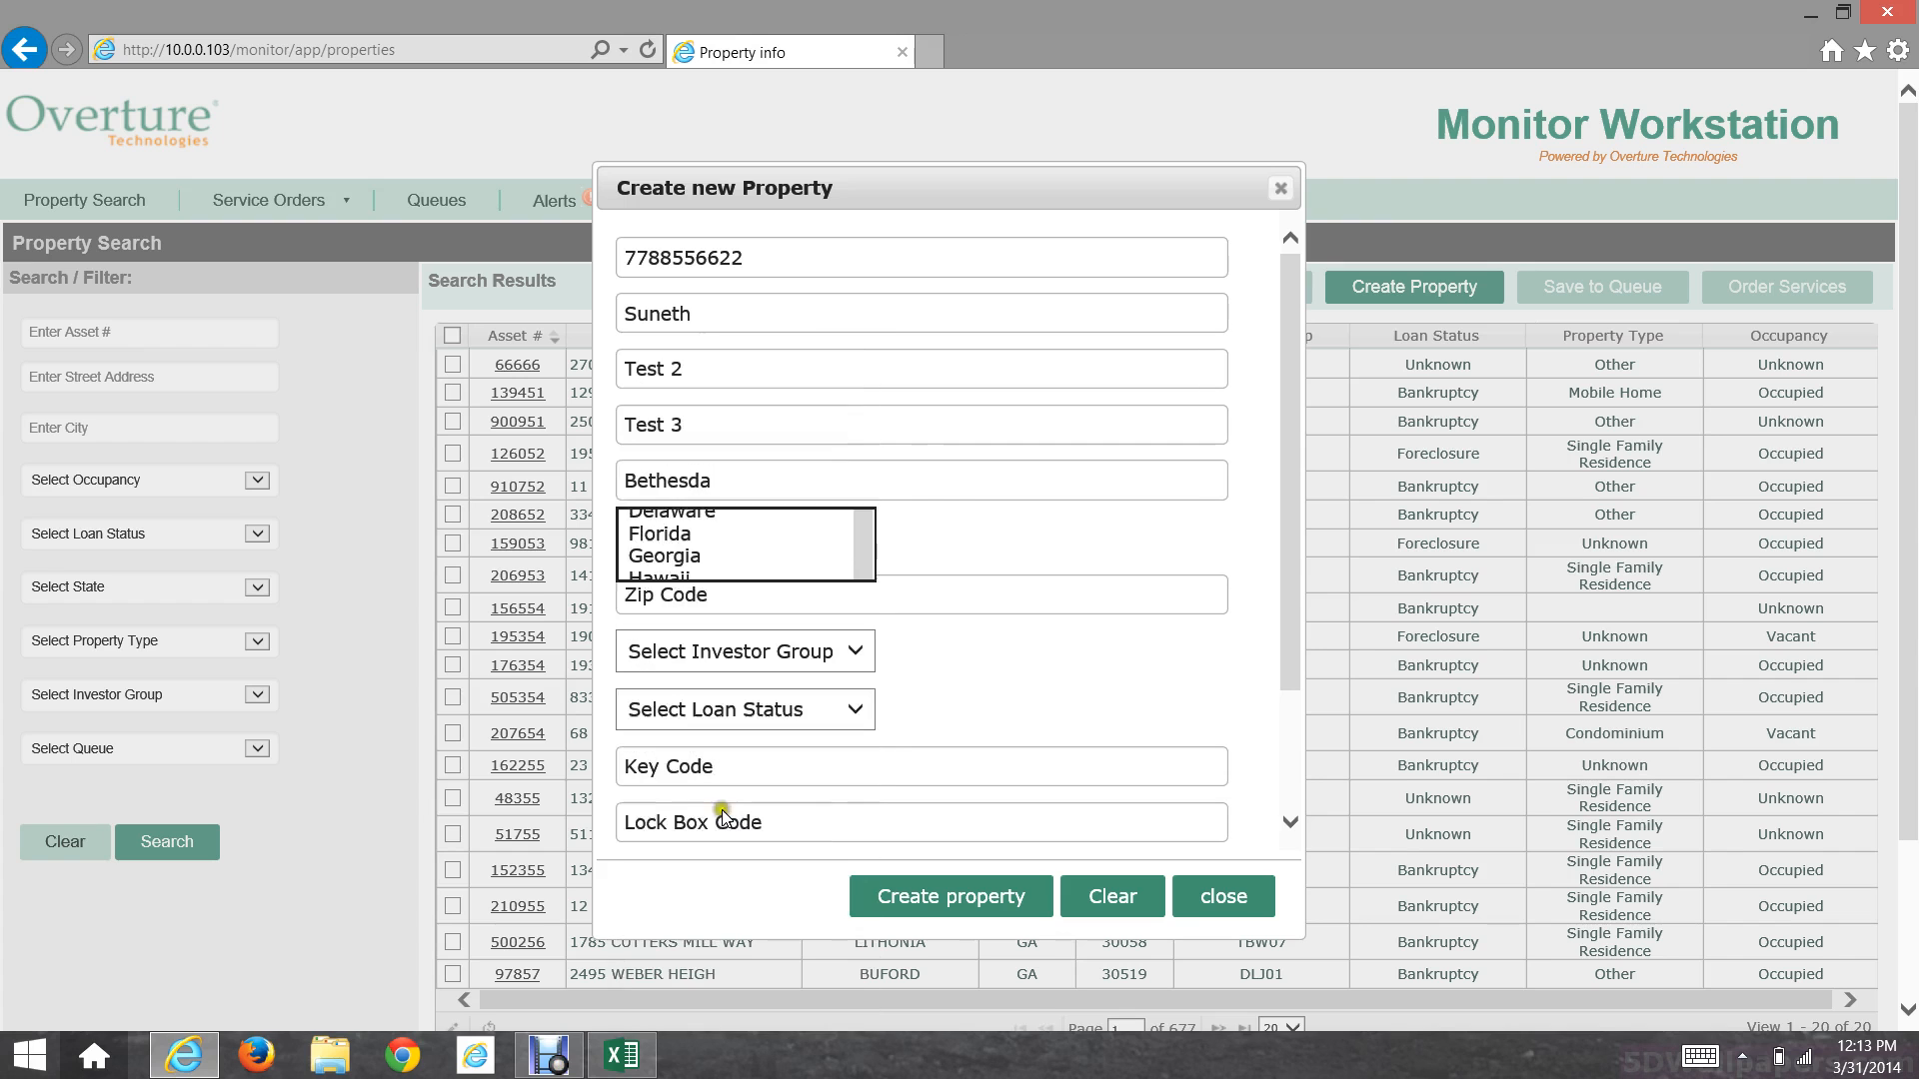
{"action": "left_click", "coordinate": [864, 587]}
{"action": "type", "text": "20906"}
{"action": "left_click", "coordinate": [986, 645]}
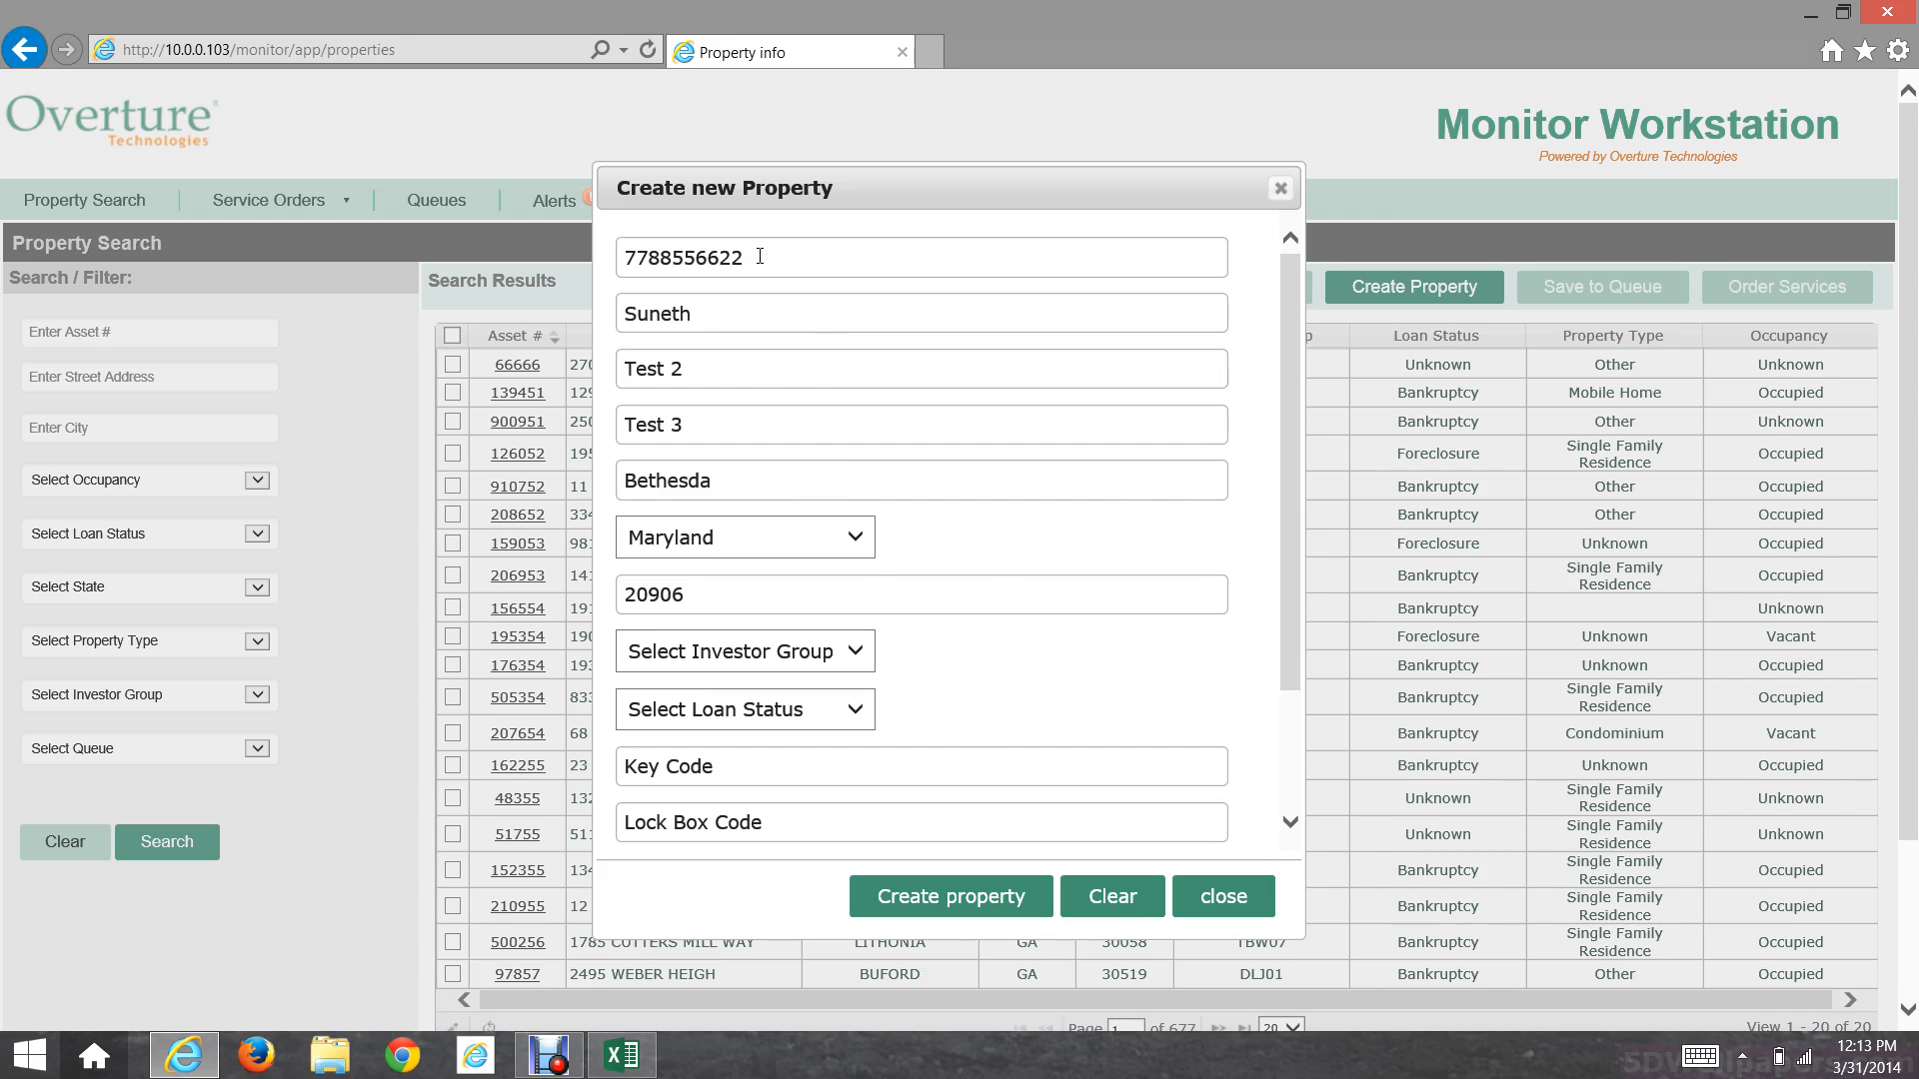
Step: Set investor group BAR03 and loan status Delinquent, then enter the key and lock box codes
{"action": "scroll", "coordinate": [839, 350], "scroll_direction": "down", "scroll_amount": 3}
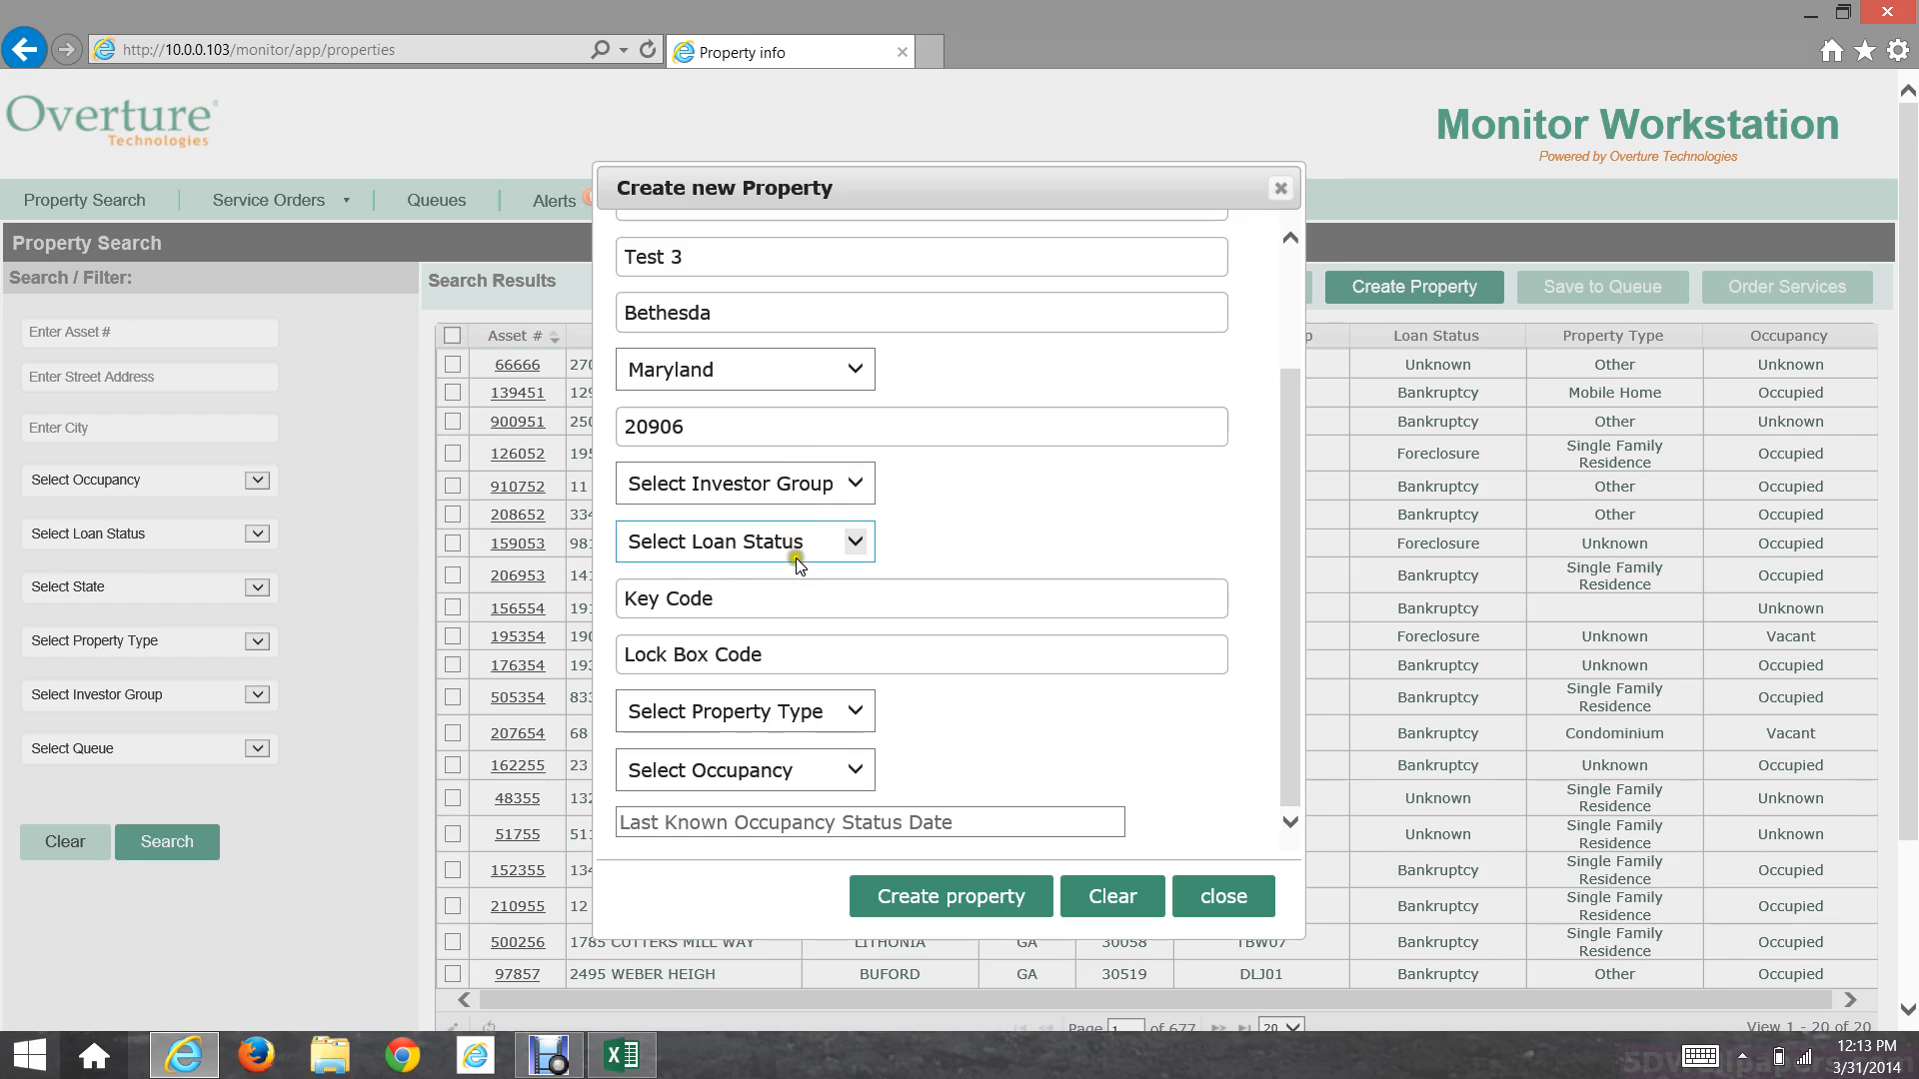
{"action": "left_click", "coordinate": [822, 485]}
{"action": "left_click", "coordinate": [783, 552]}
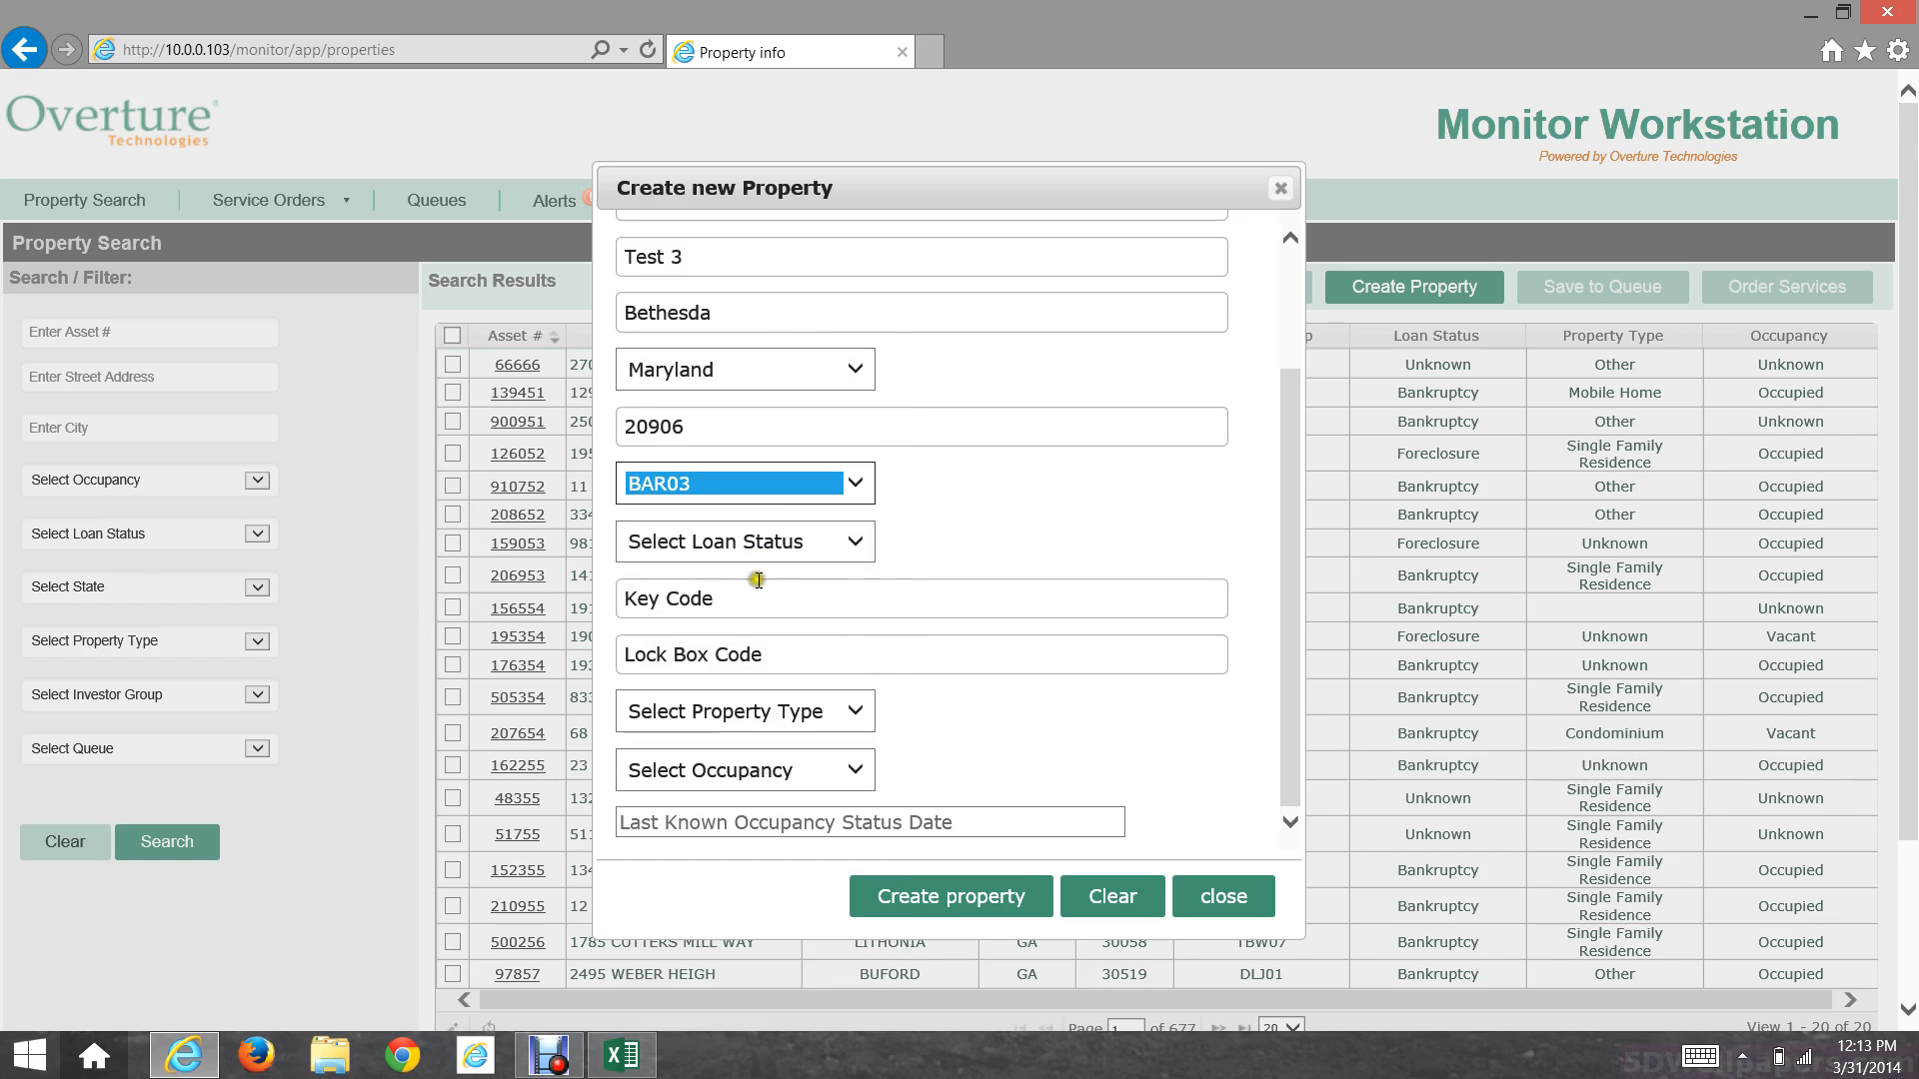
{"action": "left_click", "coordinate": [764, 543]}
{"action": "left_click", "coordinate": [741, 609]}
{"action": "left_click", "coordinate": [746, 594]}
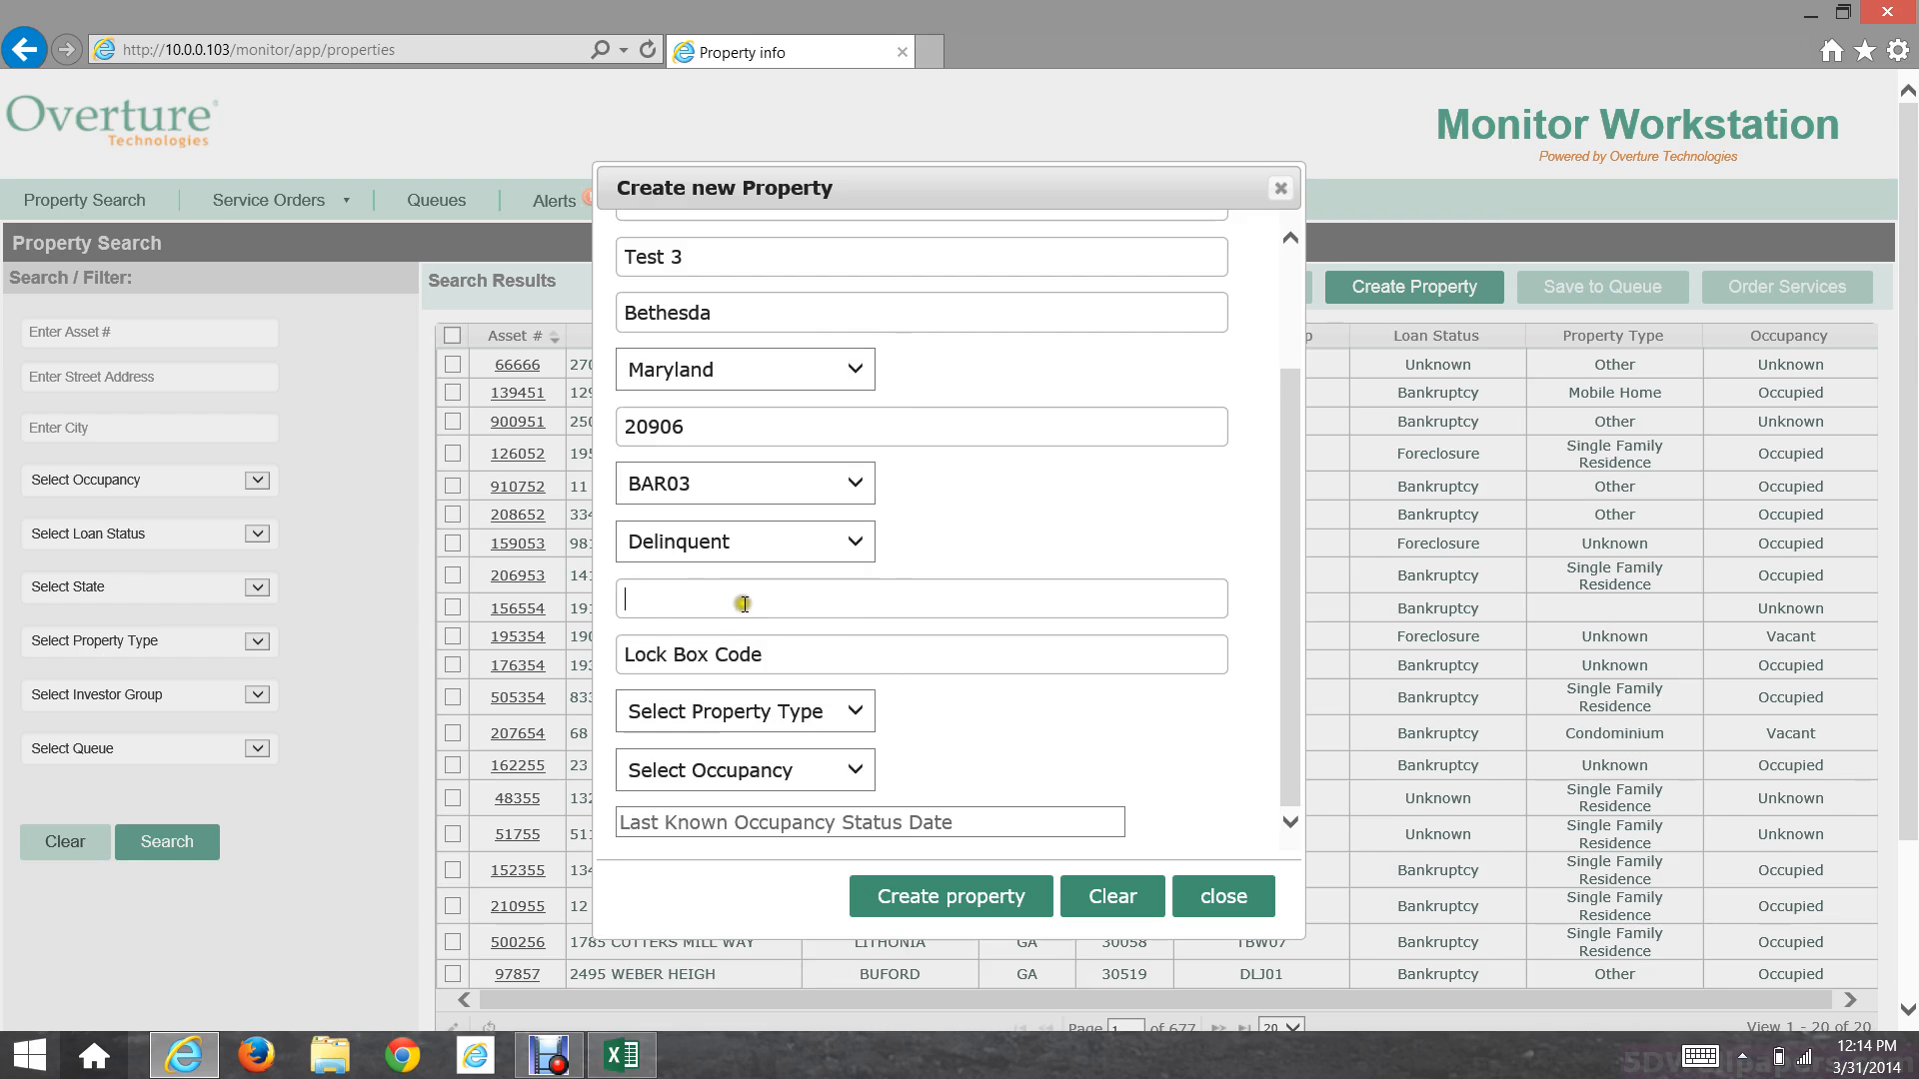
{"action": "type", "text": "F333"}
{"action": "left_click", "coordinate": [747, 637]}
{"action": "type", "text": "B666"}
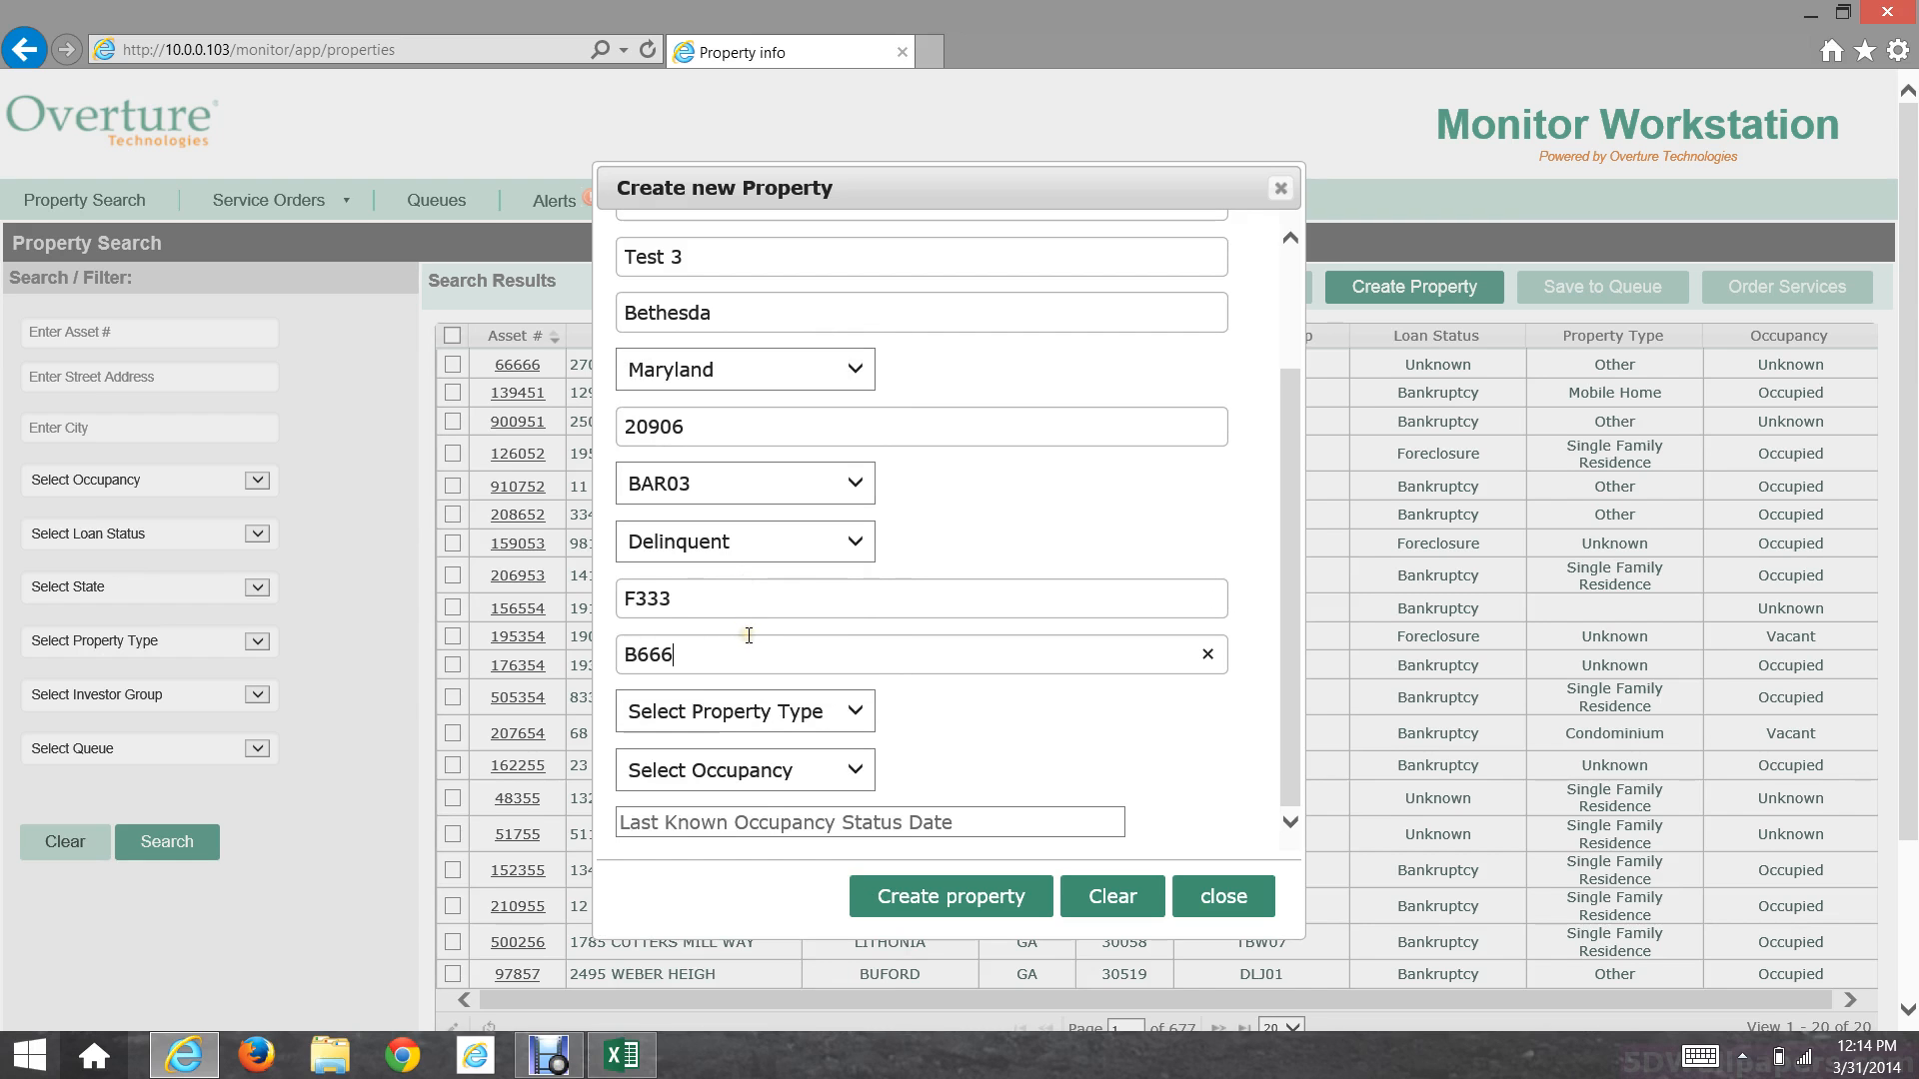
Step: Set property type Multi-Family Unit, occupancy Tenant, and occupancy status date 19-March-2014
{"action": "left_click", "coordinate": [743, 707]}
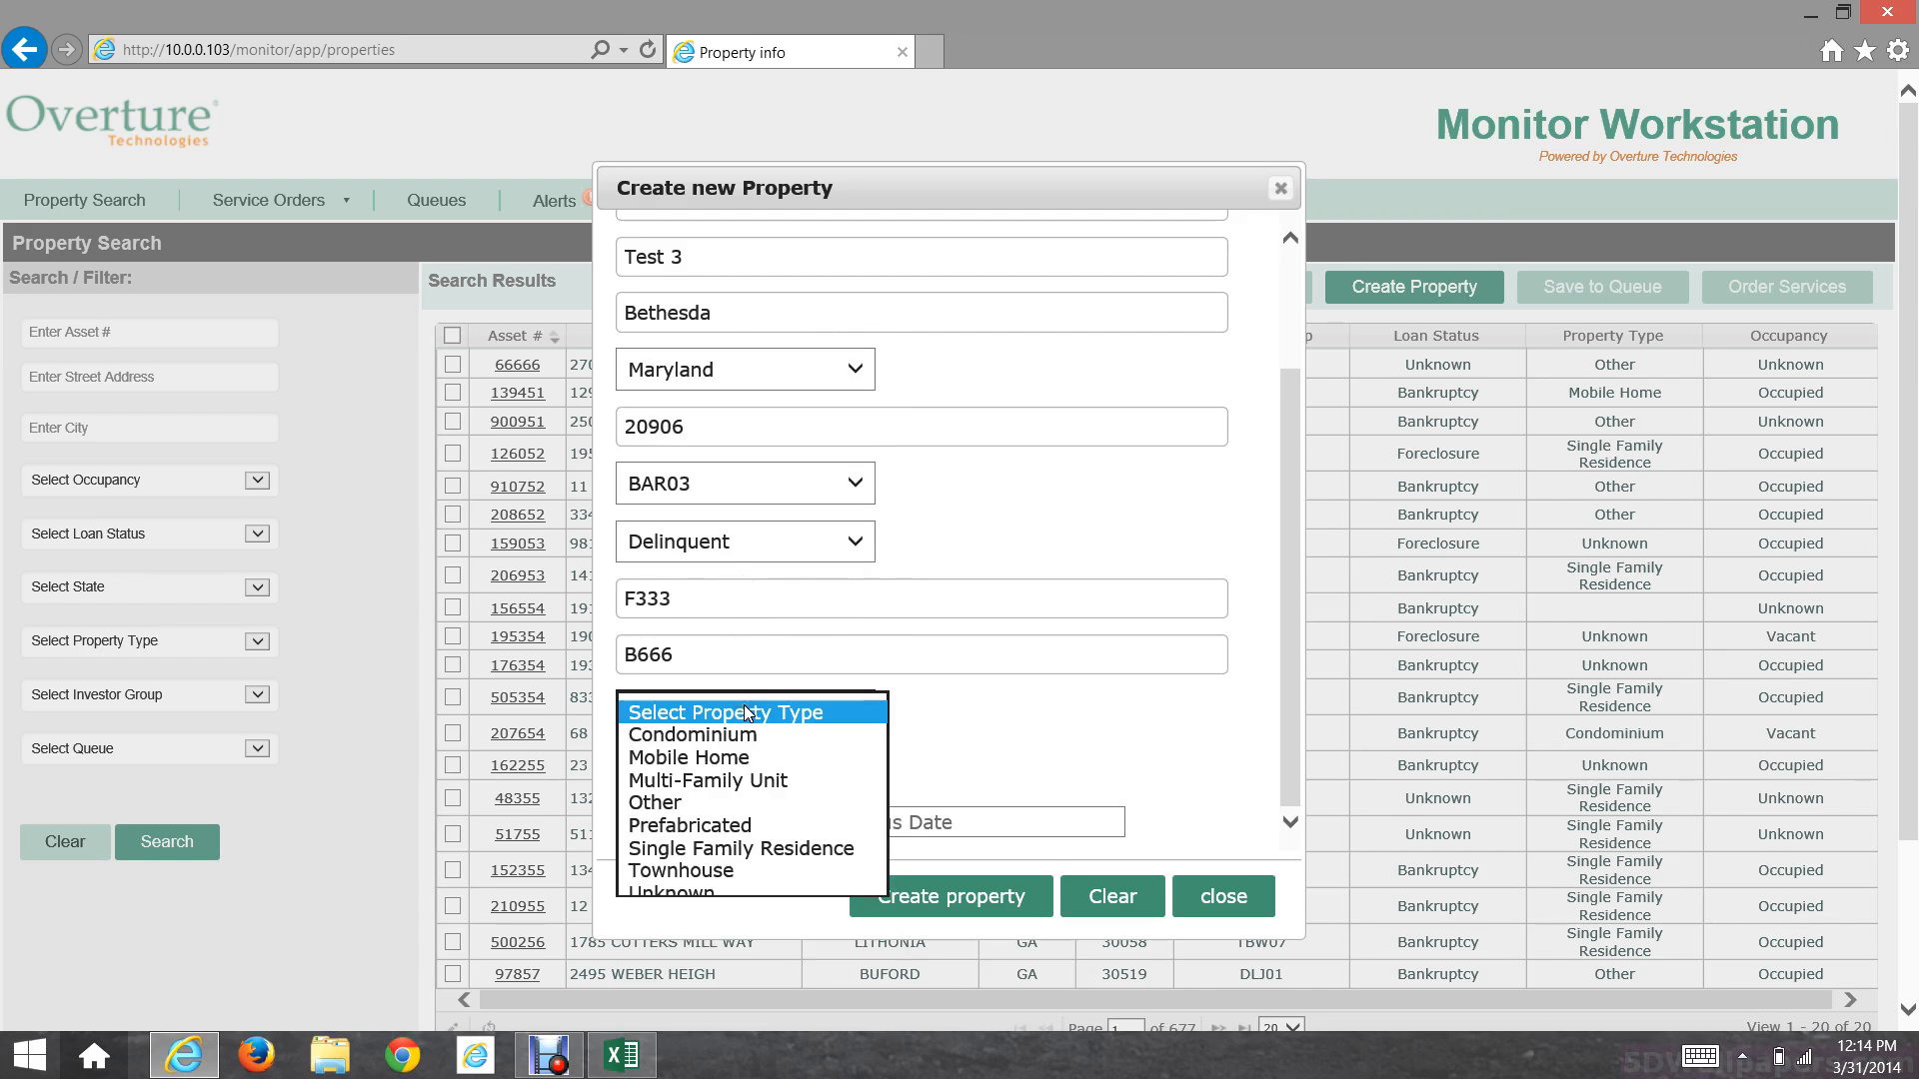
{"action": "left_click", "coordinate": [736, 781]}
{"action": "scroll", "coordinate": [935, 724], "scroll_direction": "down", "scroll_amount": 1}
{"action": "scroll", "coordinate": [933, 710], "scroll_direction": "down", "scroll_amount": 1}
{"action": "left_click", "coordinate": [785, 568]}
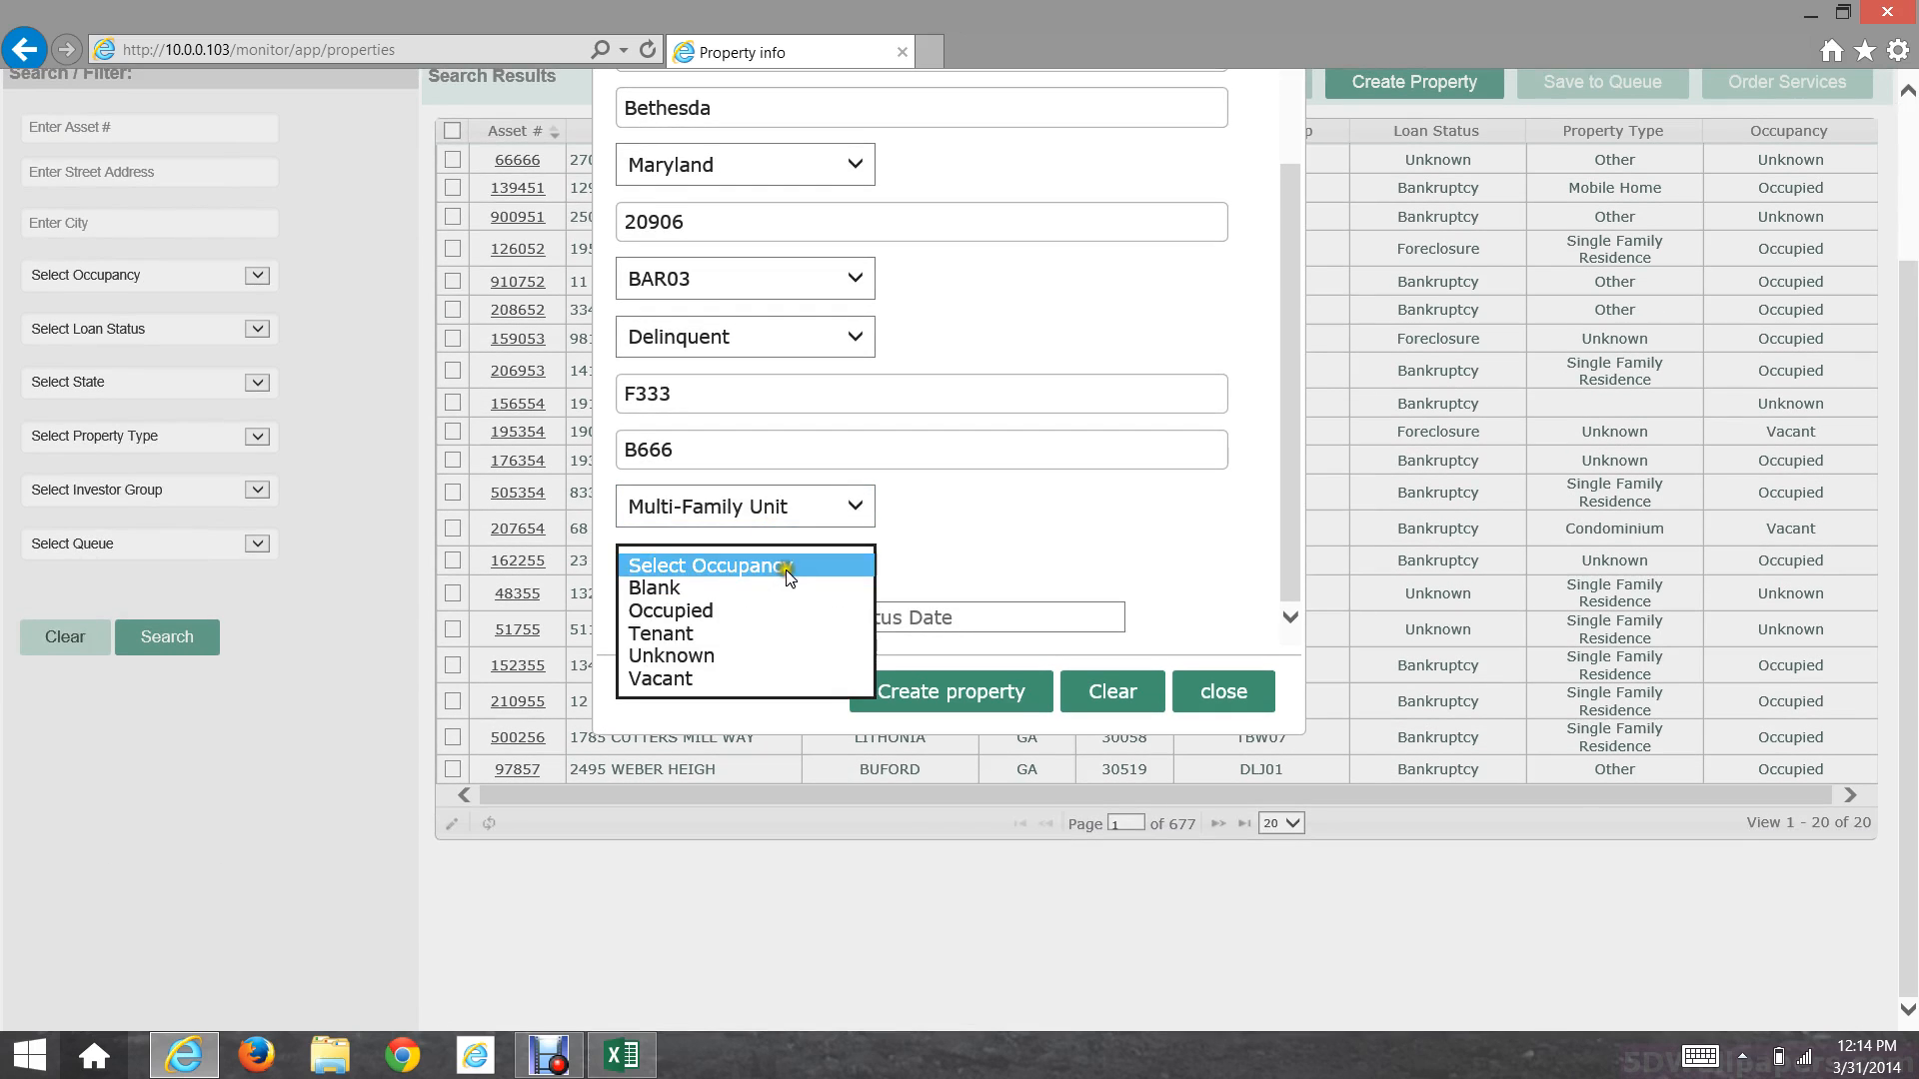
{"action": "left_click", "coordinate": [756, 634]}
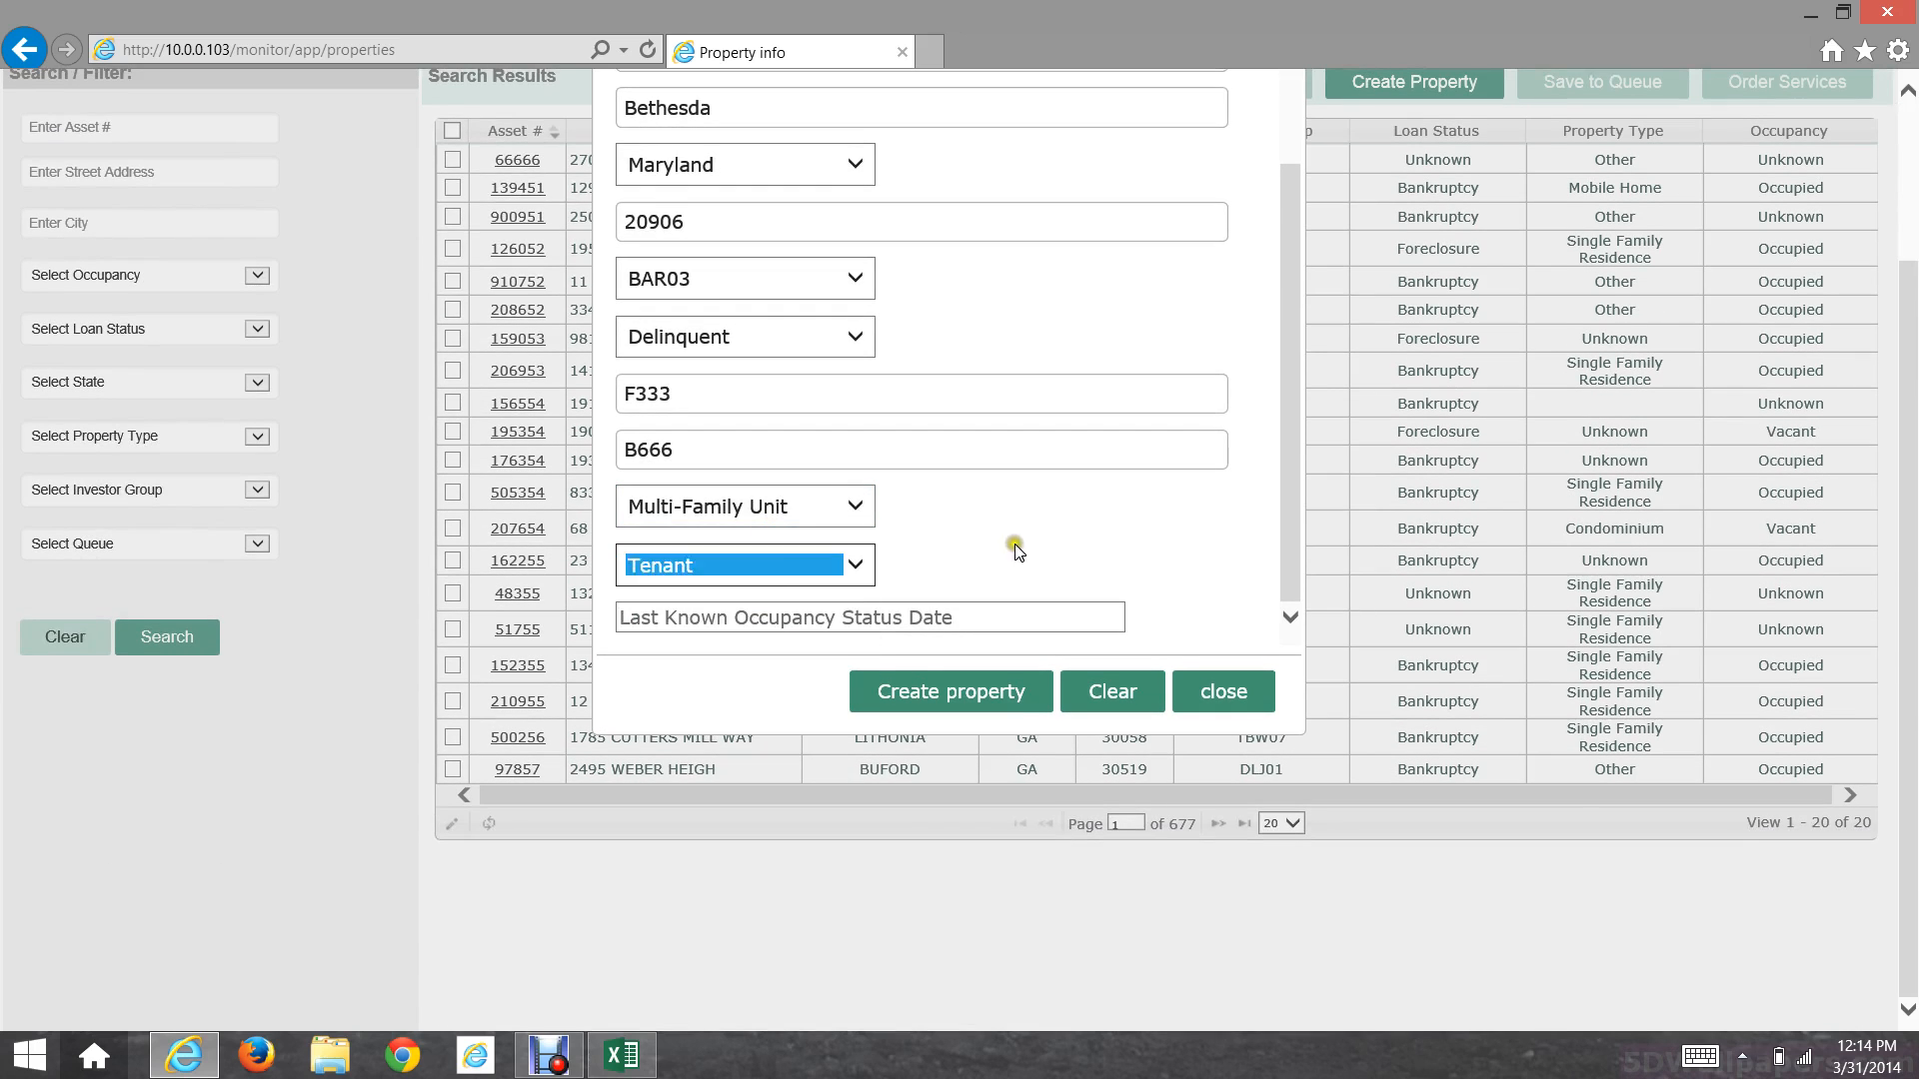
{"action": "left_click", "coordinate": [899, 614]}
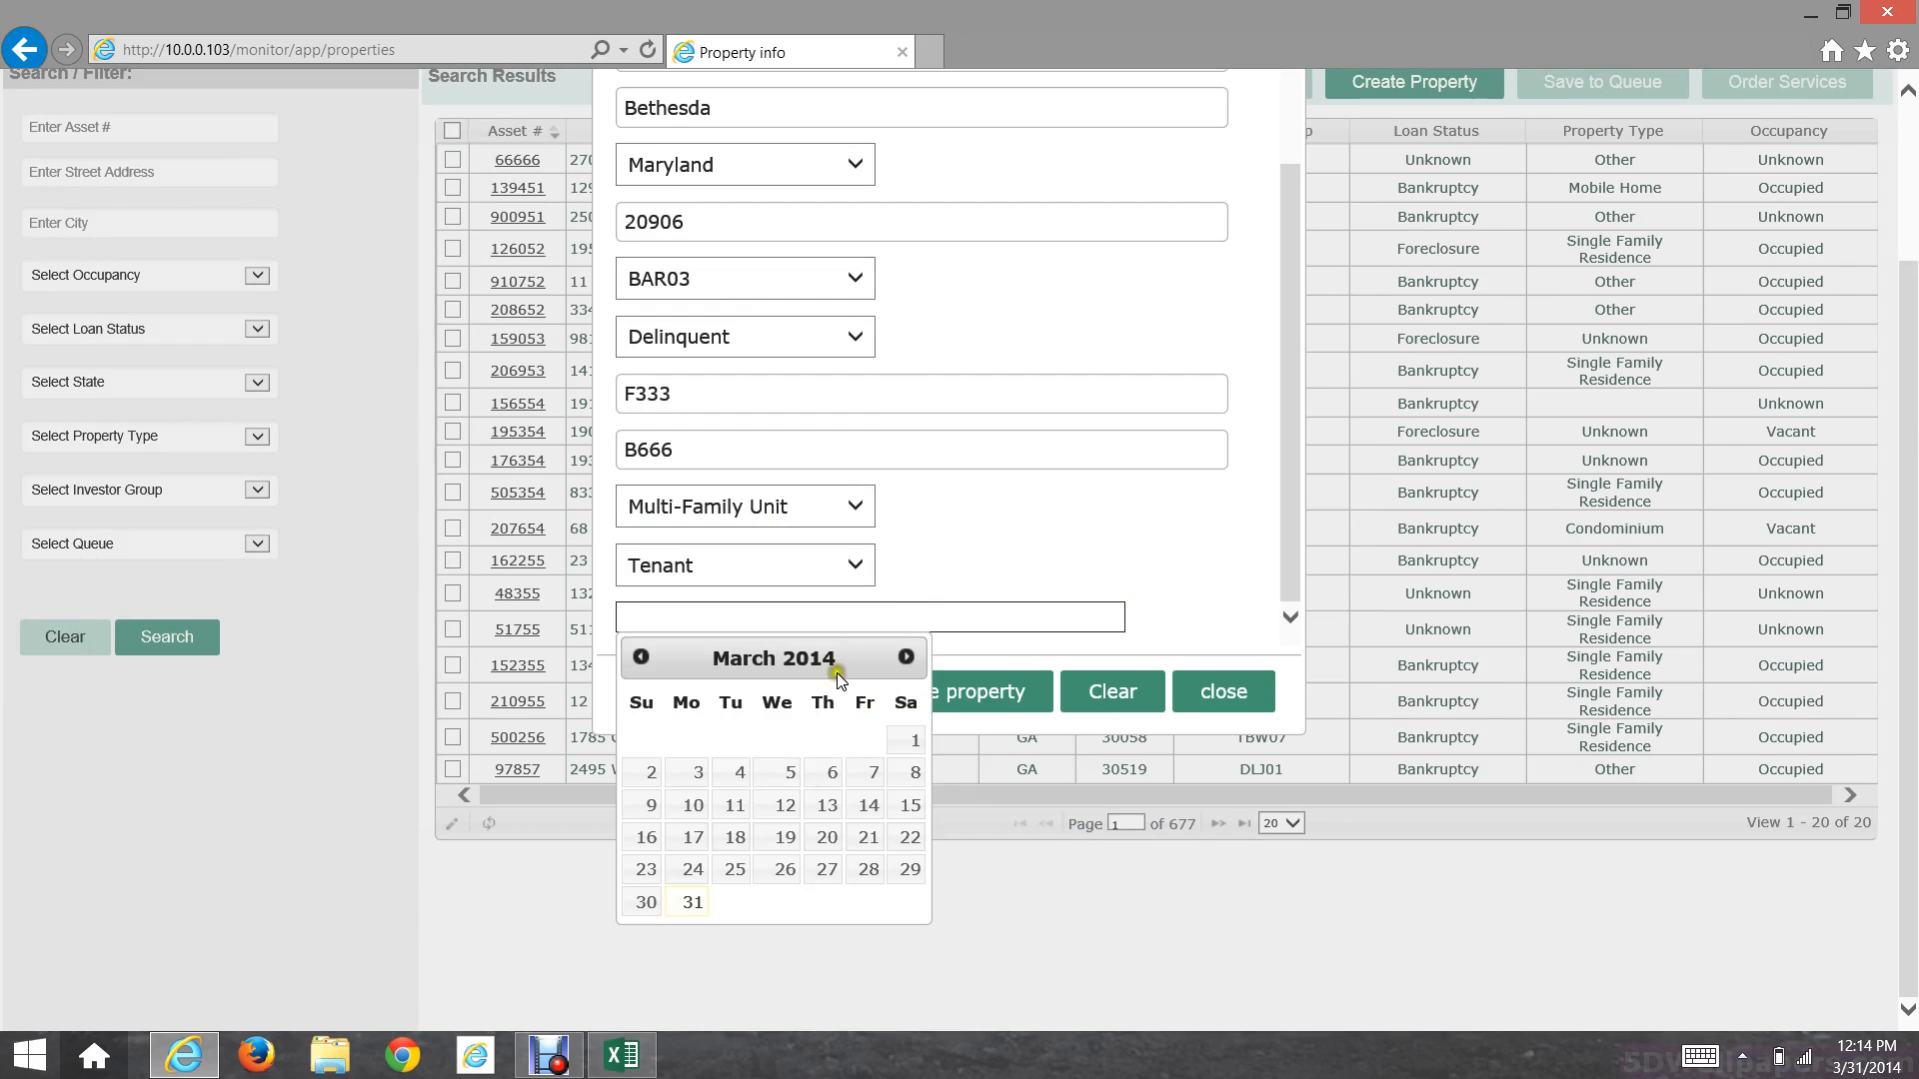
{"action": "left_click", "coordinate": [779, 843]}
{"action": "key", "text": "ctrl+c"}
{"action": "left_click", "coordinate": [1118, 583]}
{"action": "left_click", "coordinate": [1111, 509]}
{"action": "scroll", "coordinate": [1124, 514], "scroll_direction": "up", "scroll_amount": 2}
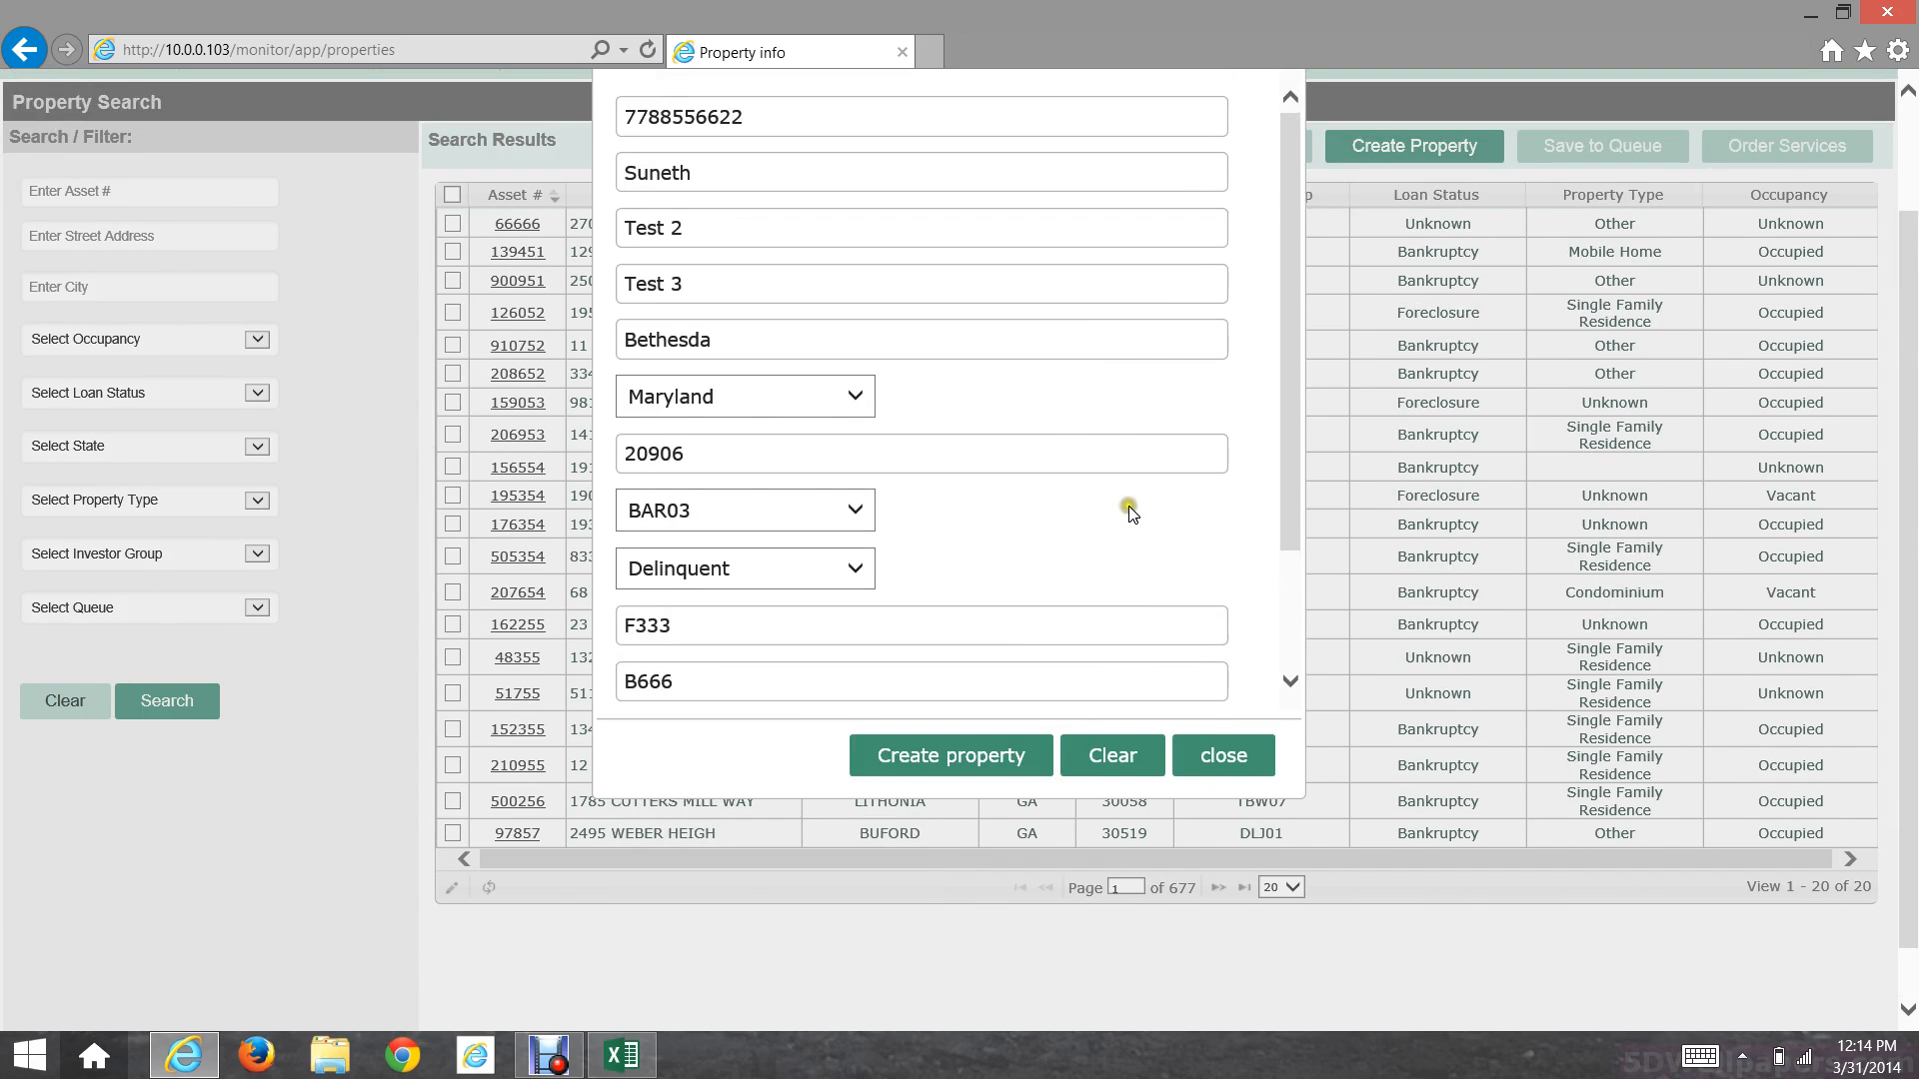
{"action": "scroll", "coordinate": [967, 446], "scroll_direction": "down", "scroll_amount": 3}
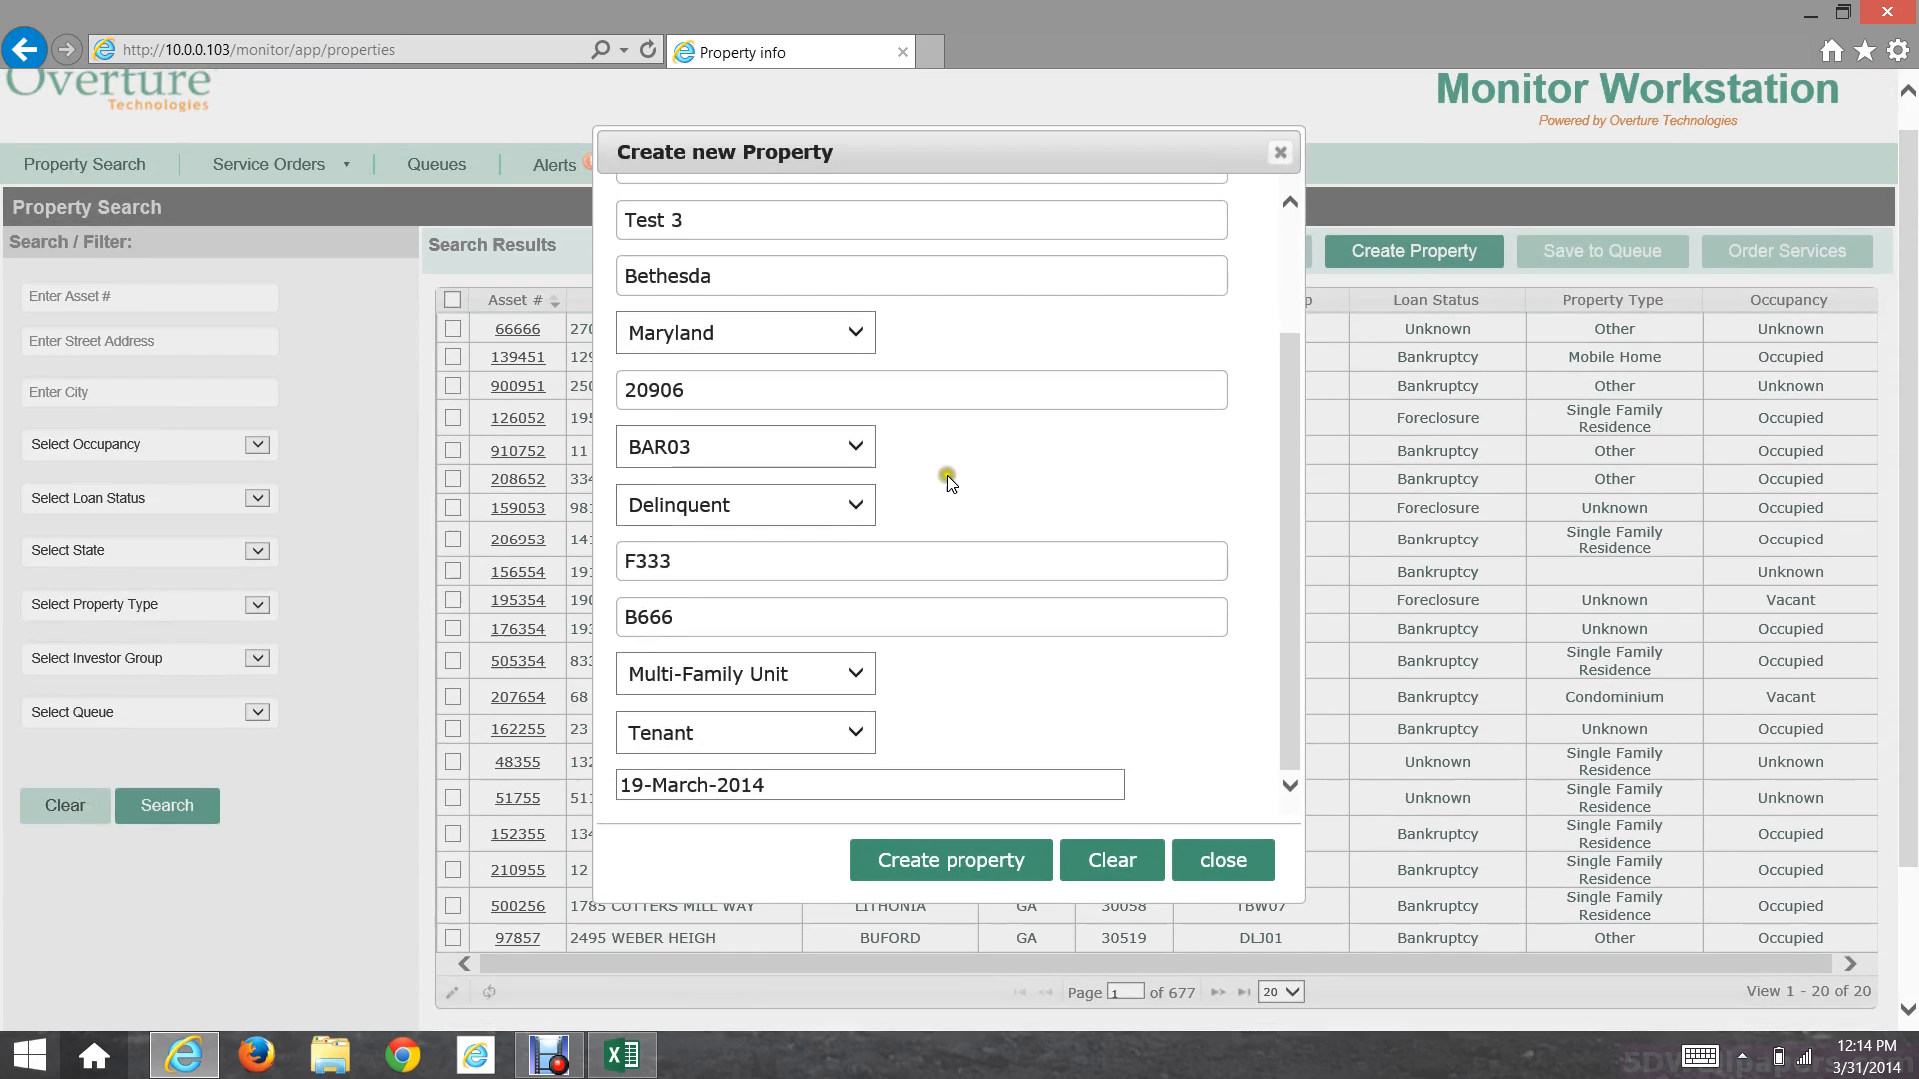
{"action": "scroll", "coordinate": [939, 535], "scroll_direction": "up", "scroll_amount": 3}
{"action": "scroll", "coordinate": [942, 542], "scroll_direction": "down", "scroll_amount": 1}
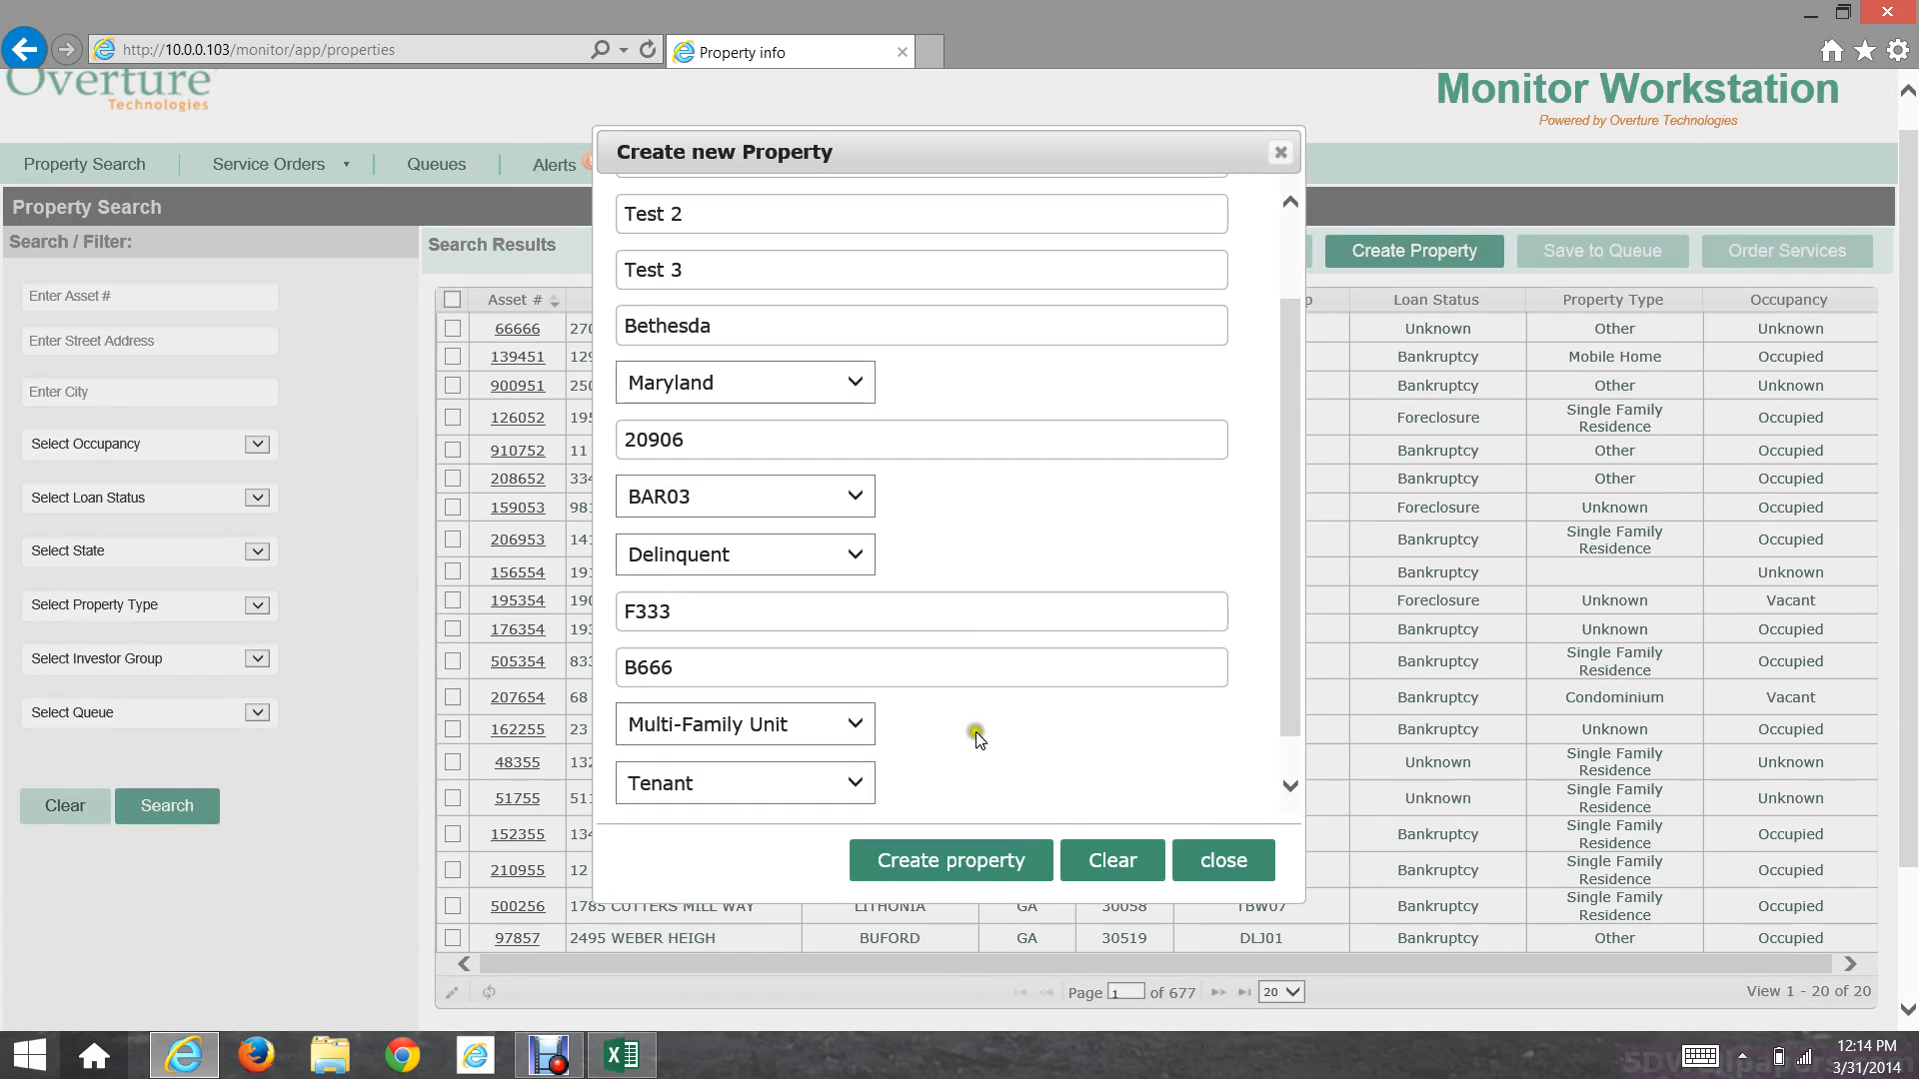
{"action": "left_click", "coordinate": [970, 847]}
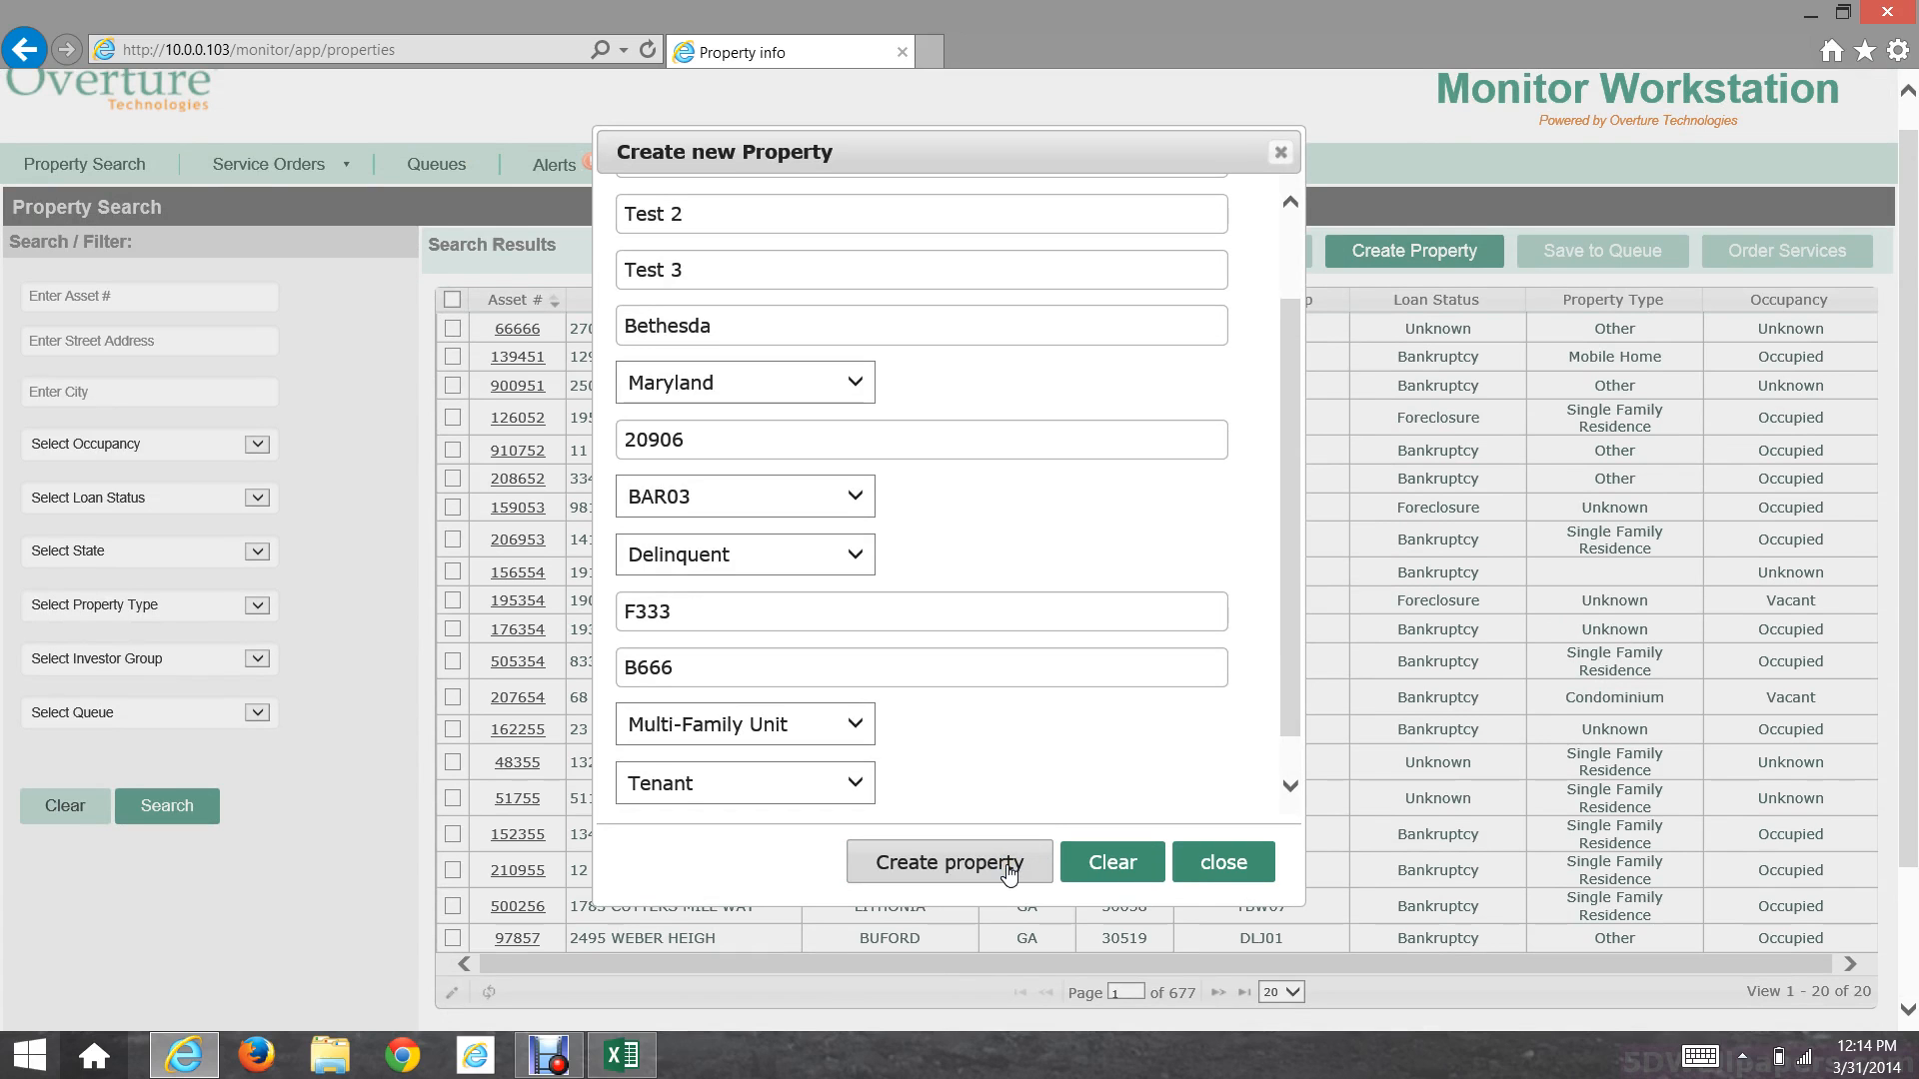
{"action": "scroll", "coordinate": [903, 652], "scroll_direction": "up", "scroll_amount": 3}
{"action": "scroll", "coordinate": [909, 656], "scroll_direction": "down", "scroll_amount": 3}
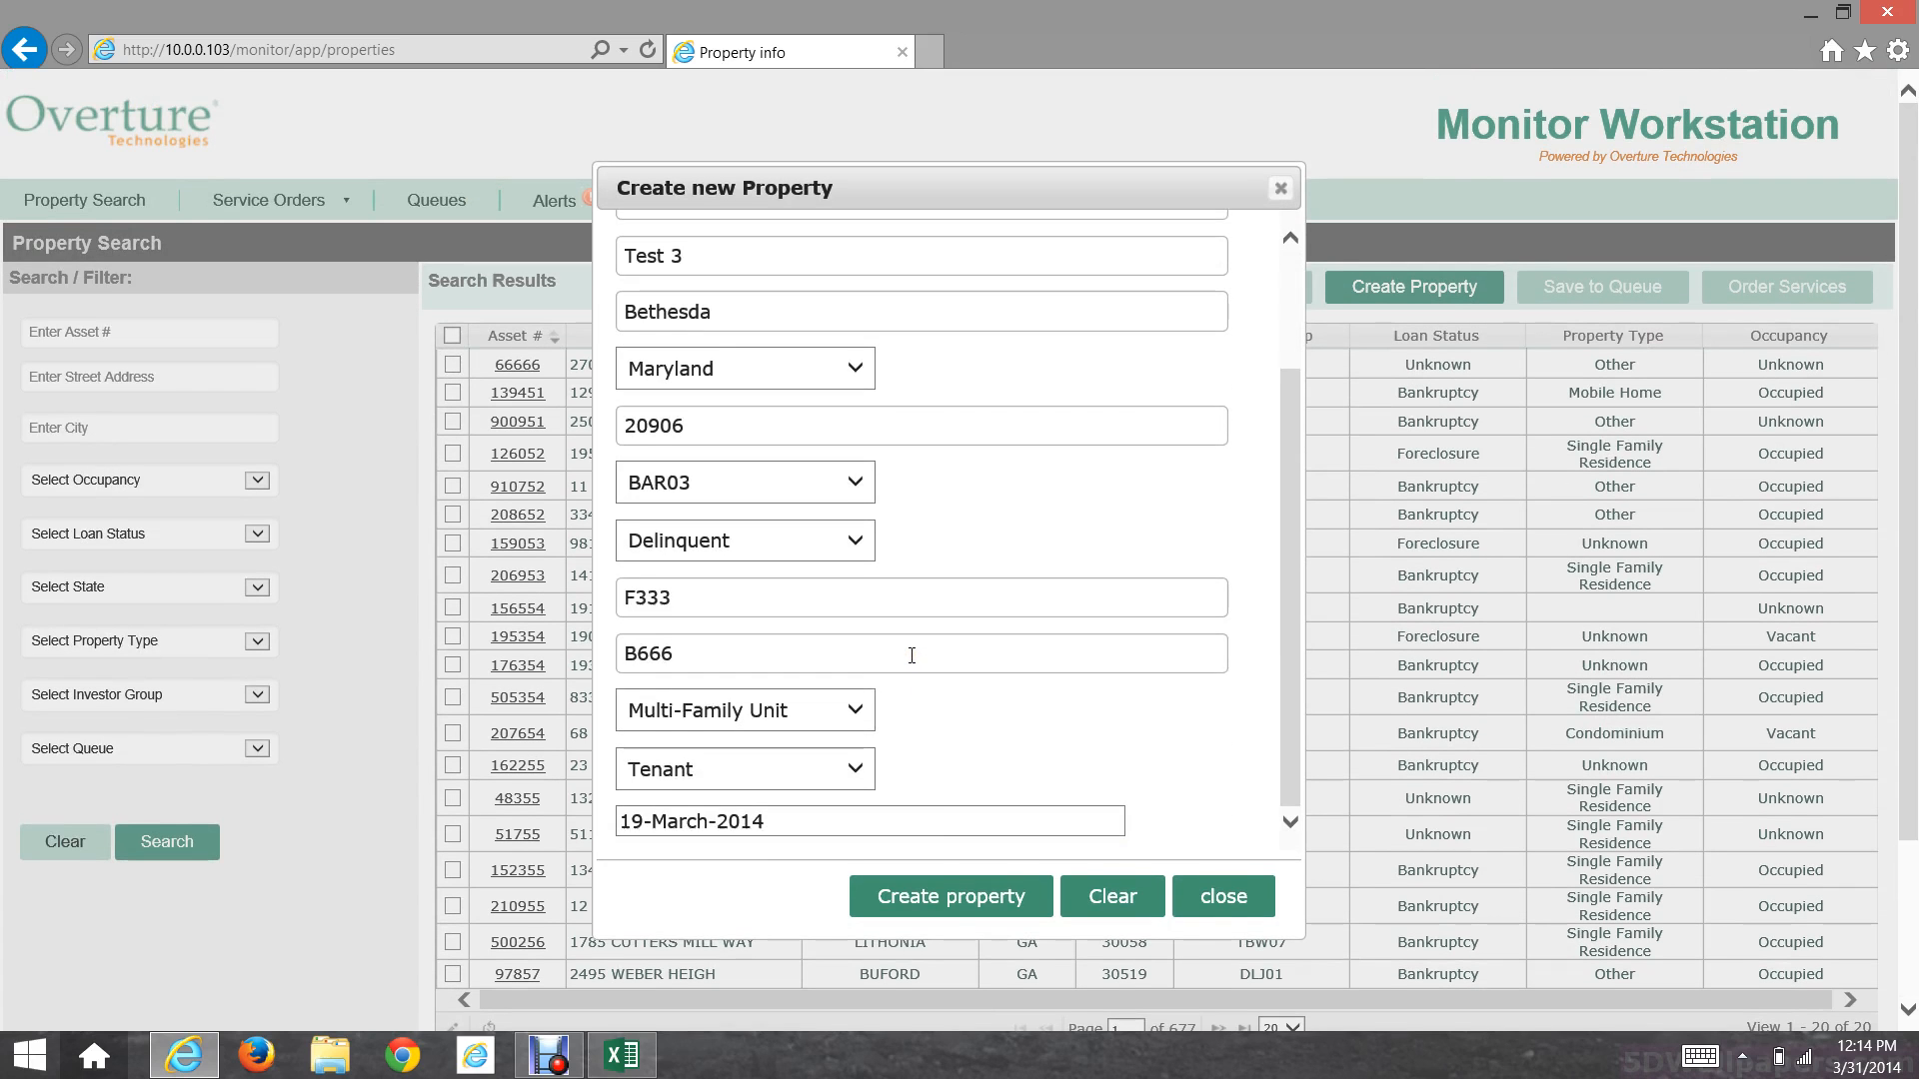
Step: Create the property record and acknowledge the success message
{"action": "left_click", "coordinate": [953, 903]}
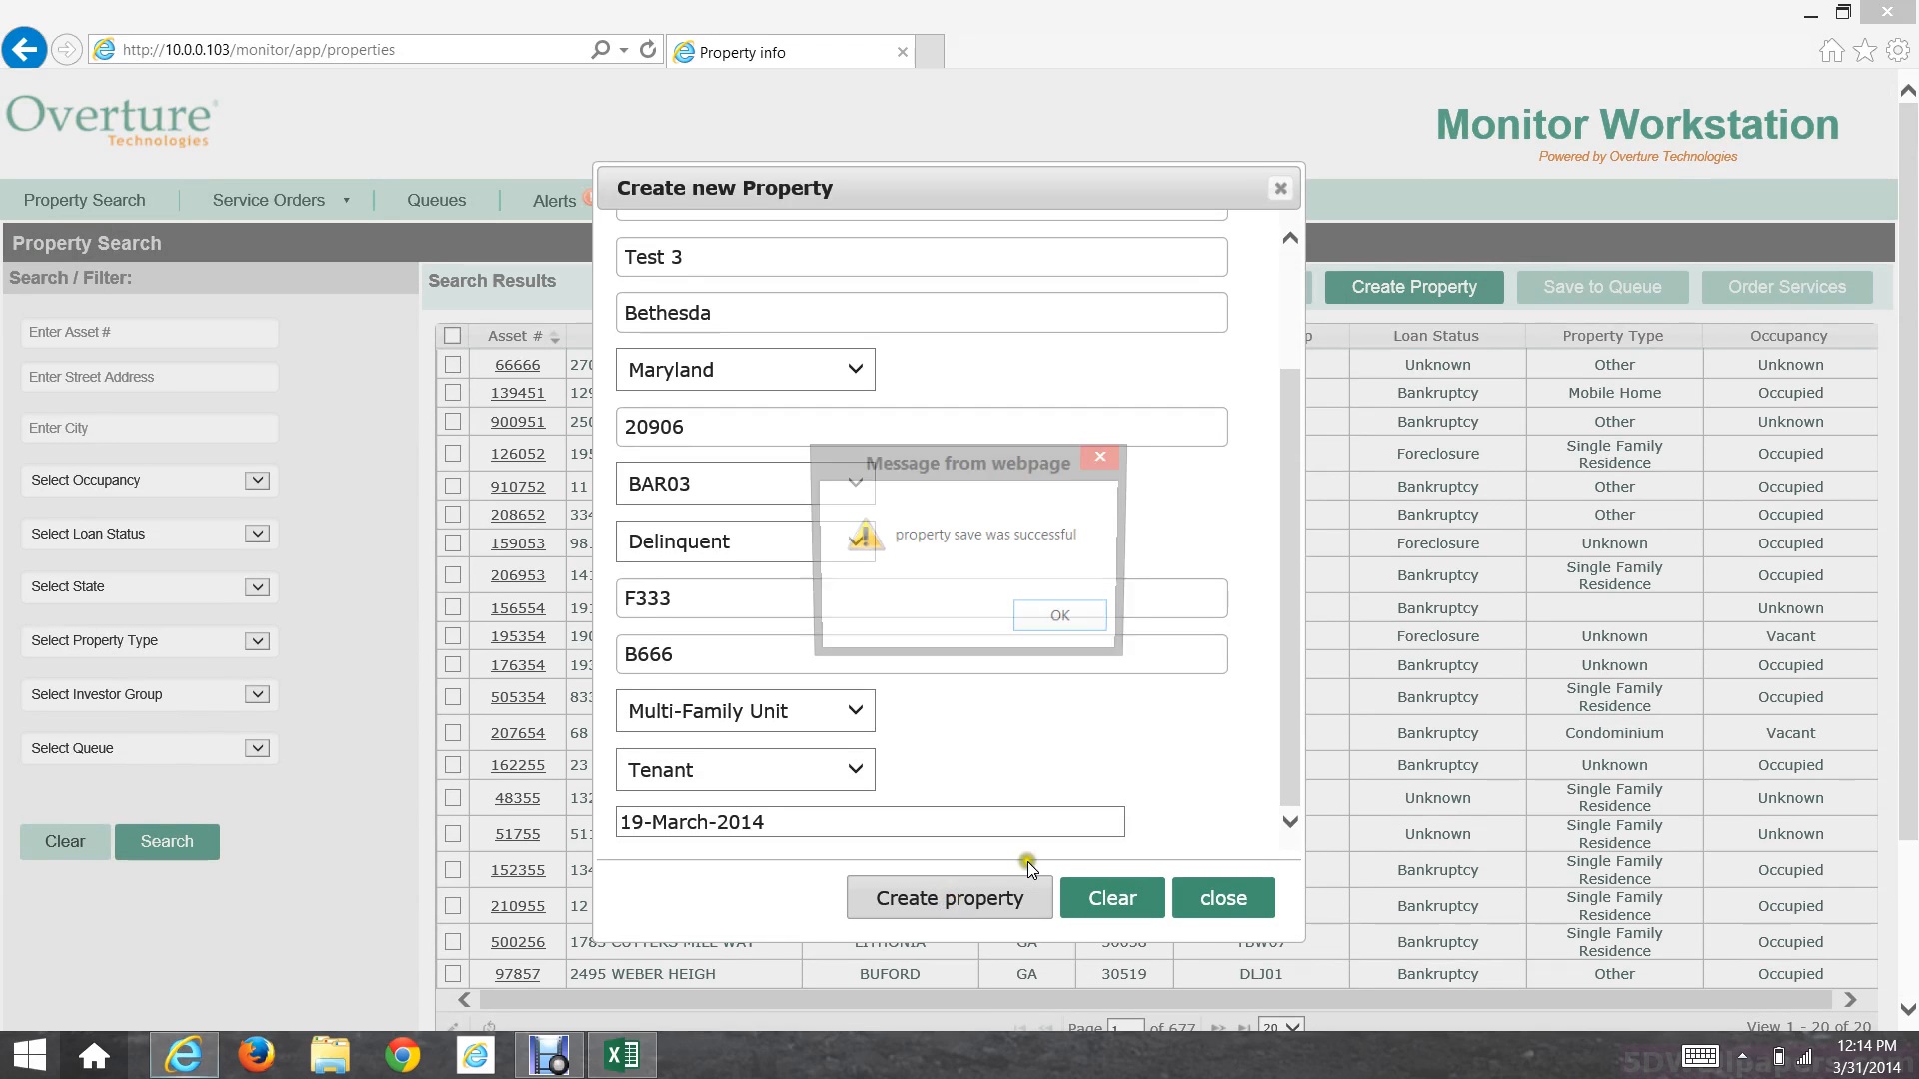
{"action": "left_click", "coordinate": [1062, 622]}
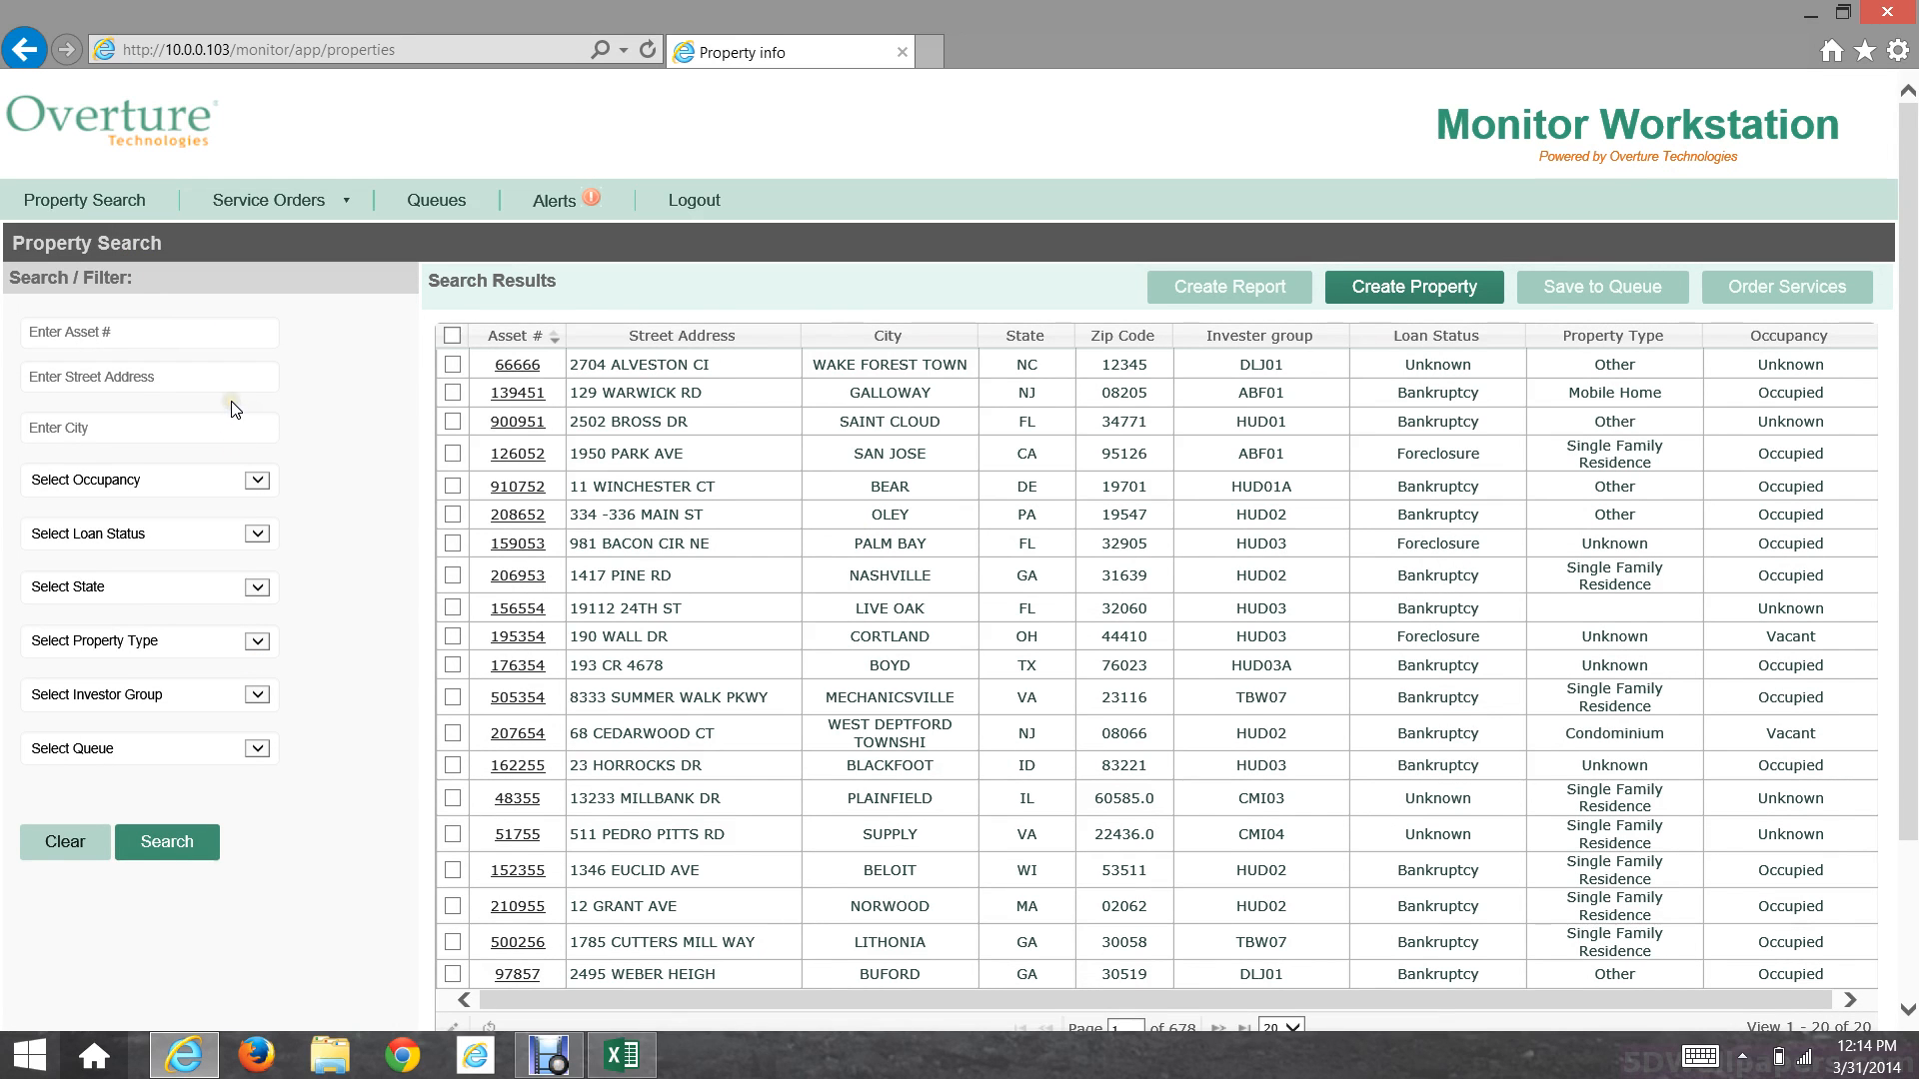
Step: Search by the new property's asset number and tick the single matching record
{"action": "left_click", "coordinate": [262, 382]}
{"action": "left_click", "coordinate": [248, 415]}
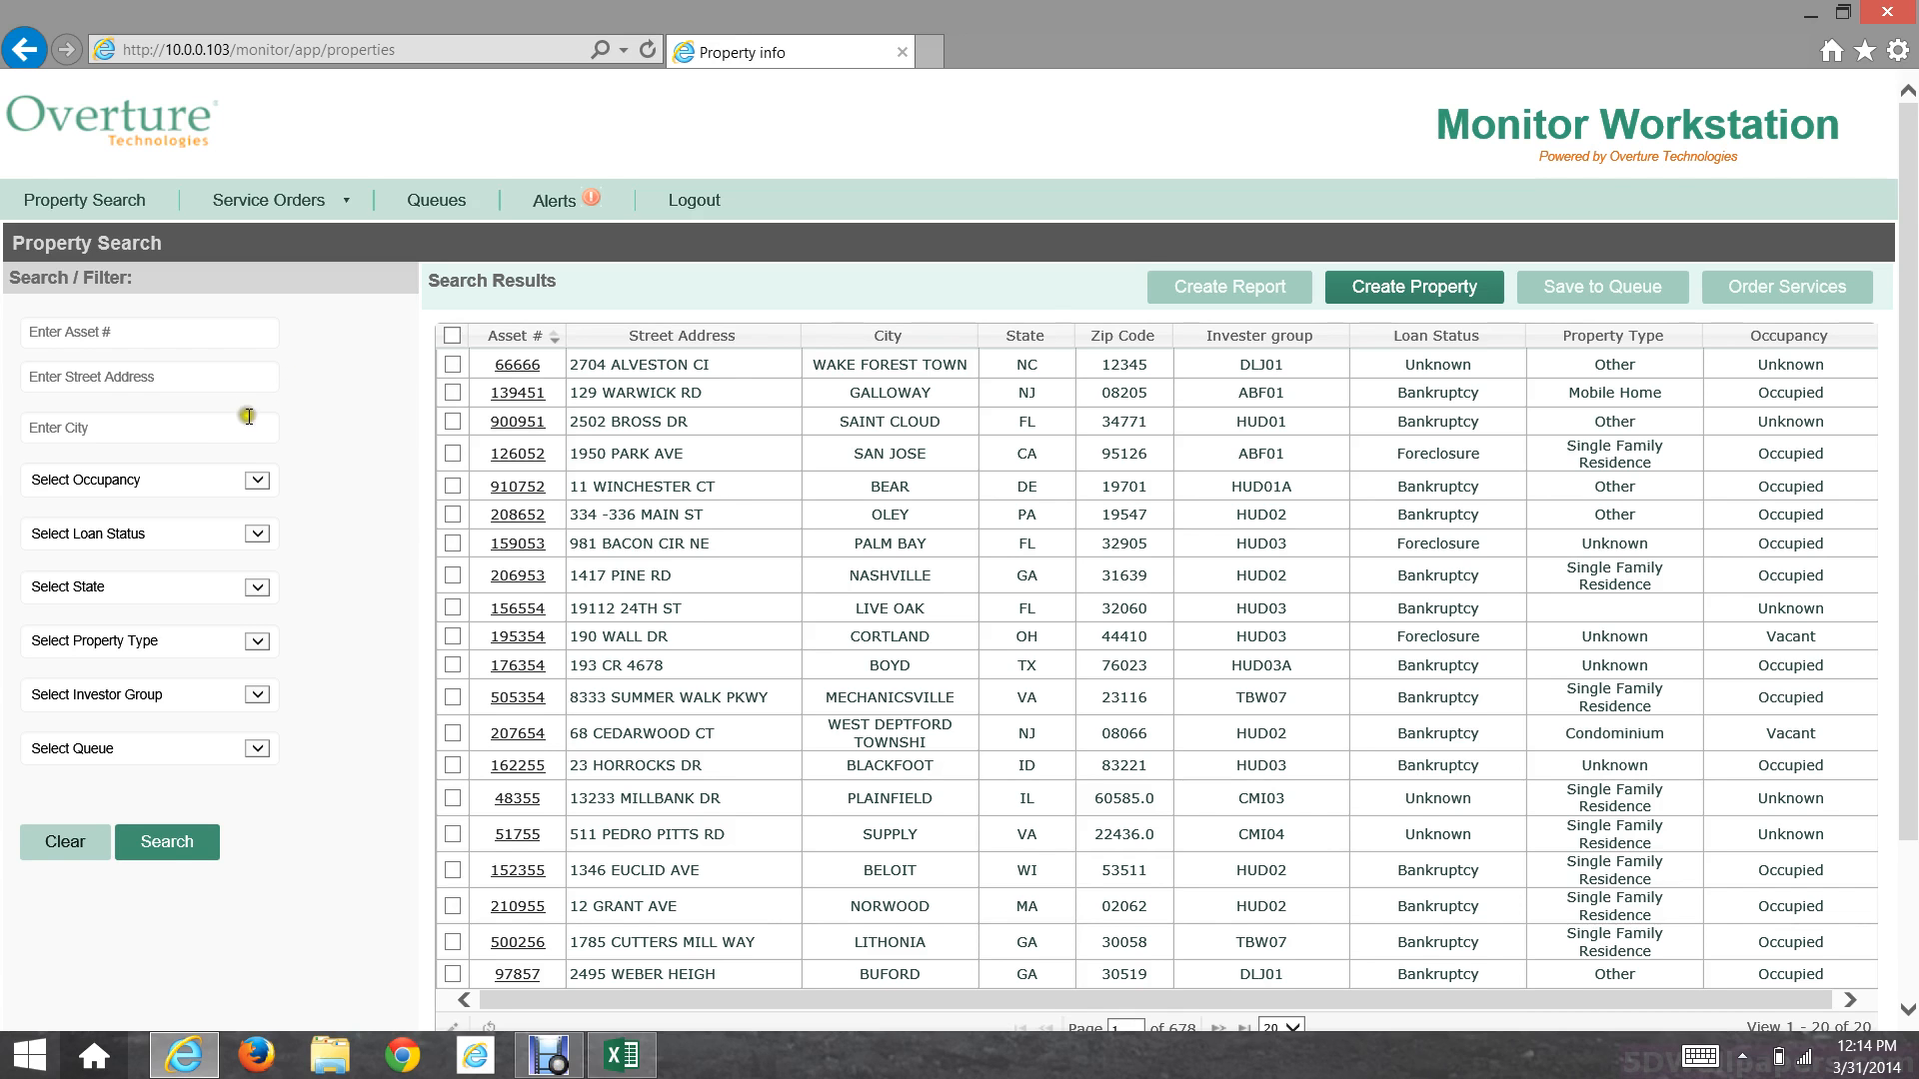
{"action": "left_click", "coordinate": [167, 427]}
{"action": "left_click", "coordinate": [344, 429]}
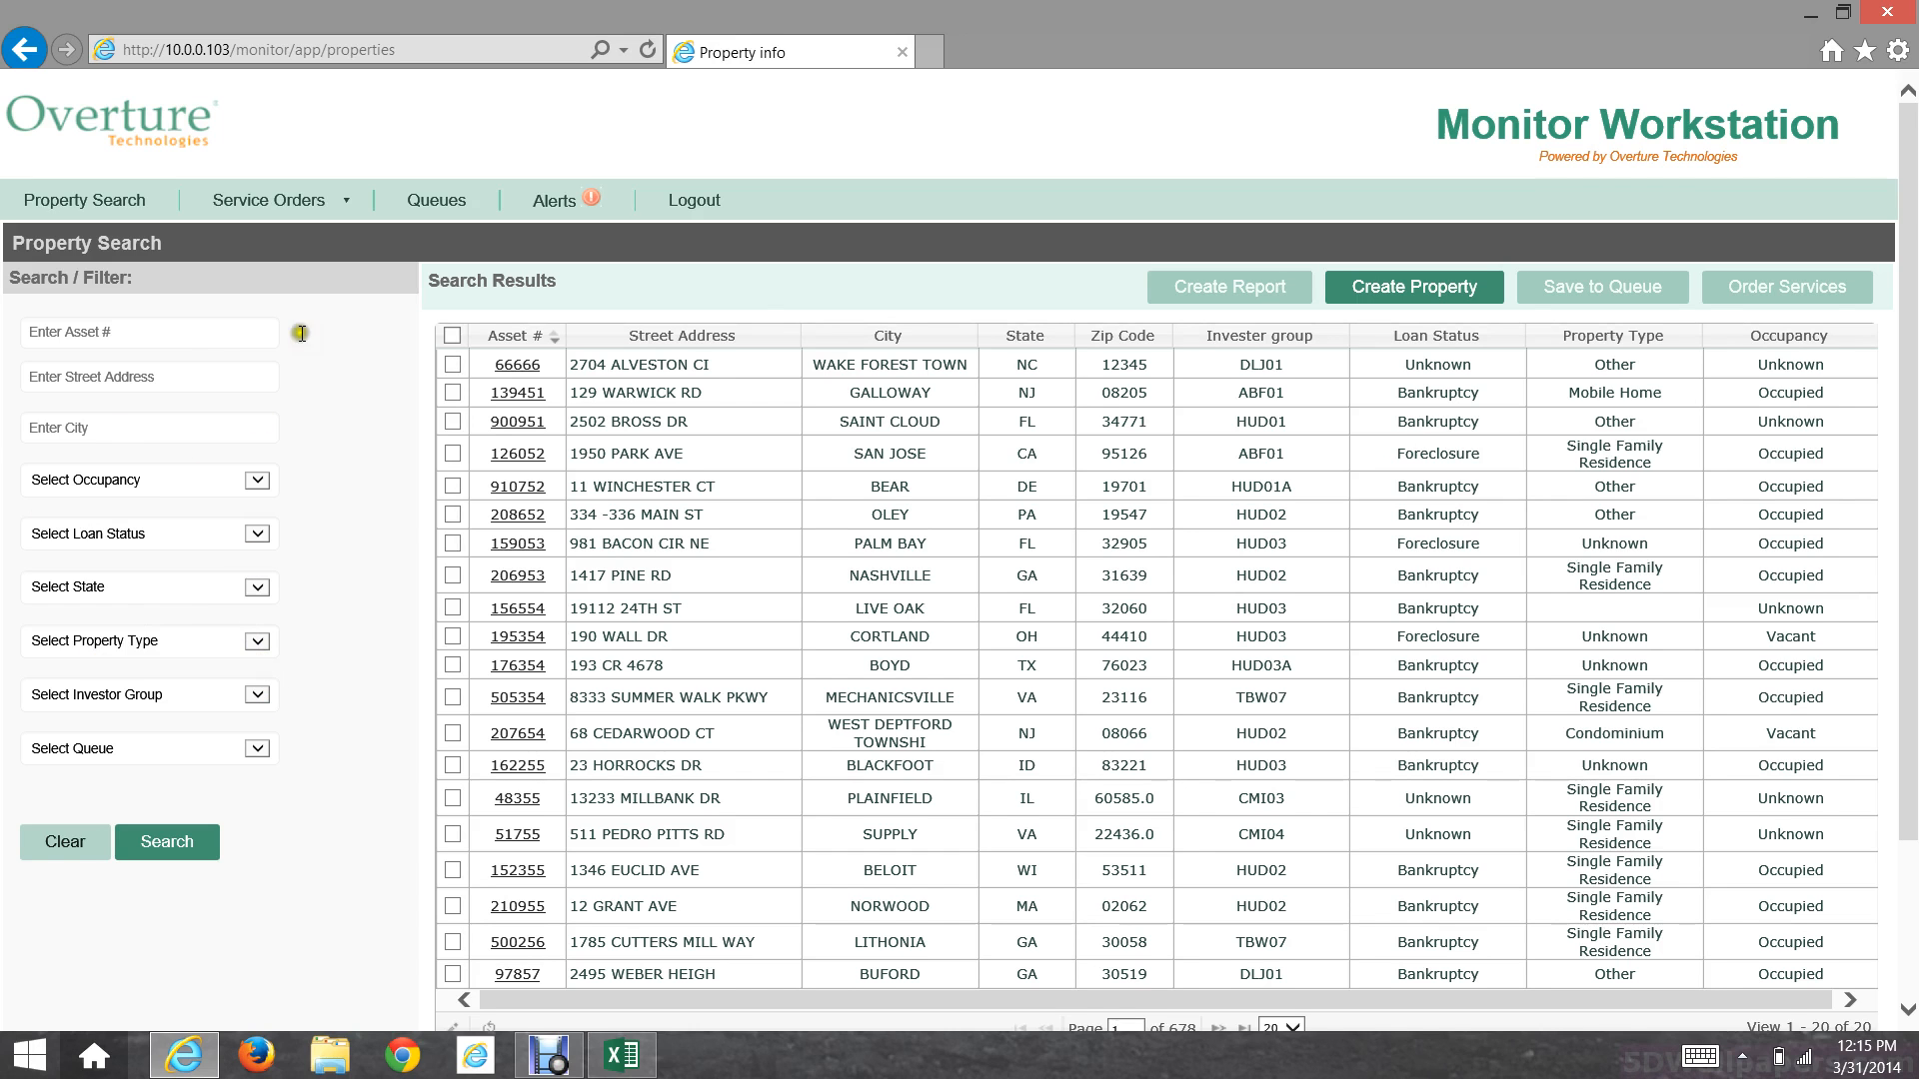
{"action": "left_click", "coordinate": [223, 333]}
{"action": "key", "text": "ctrl+v"}
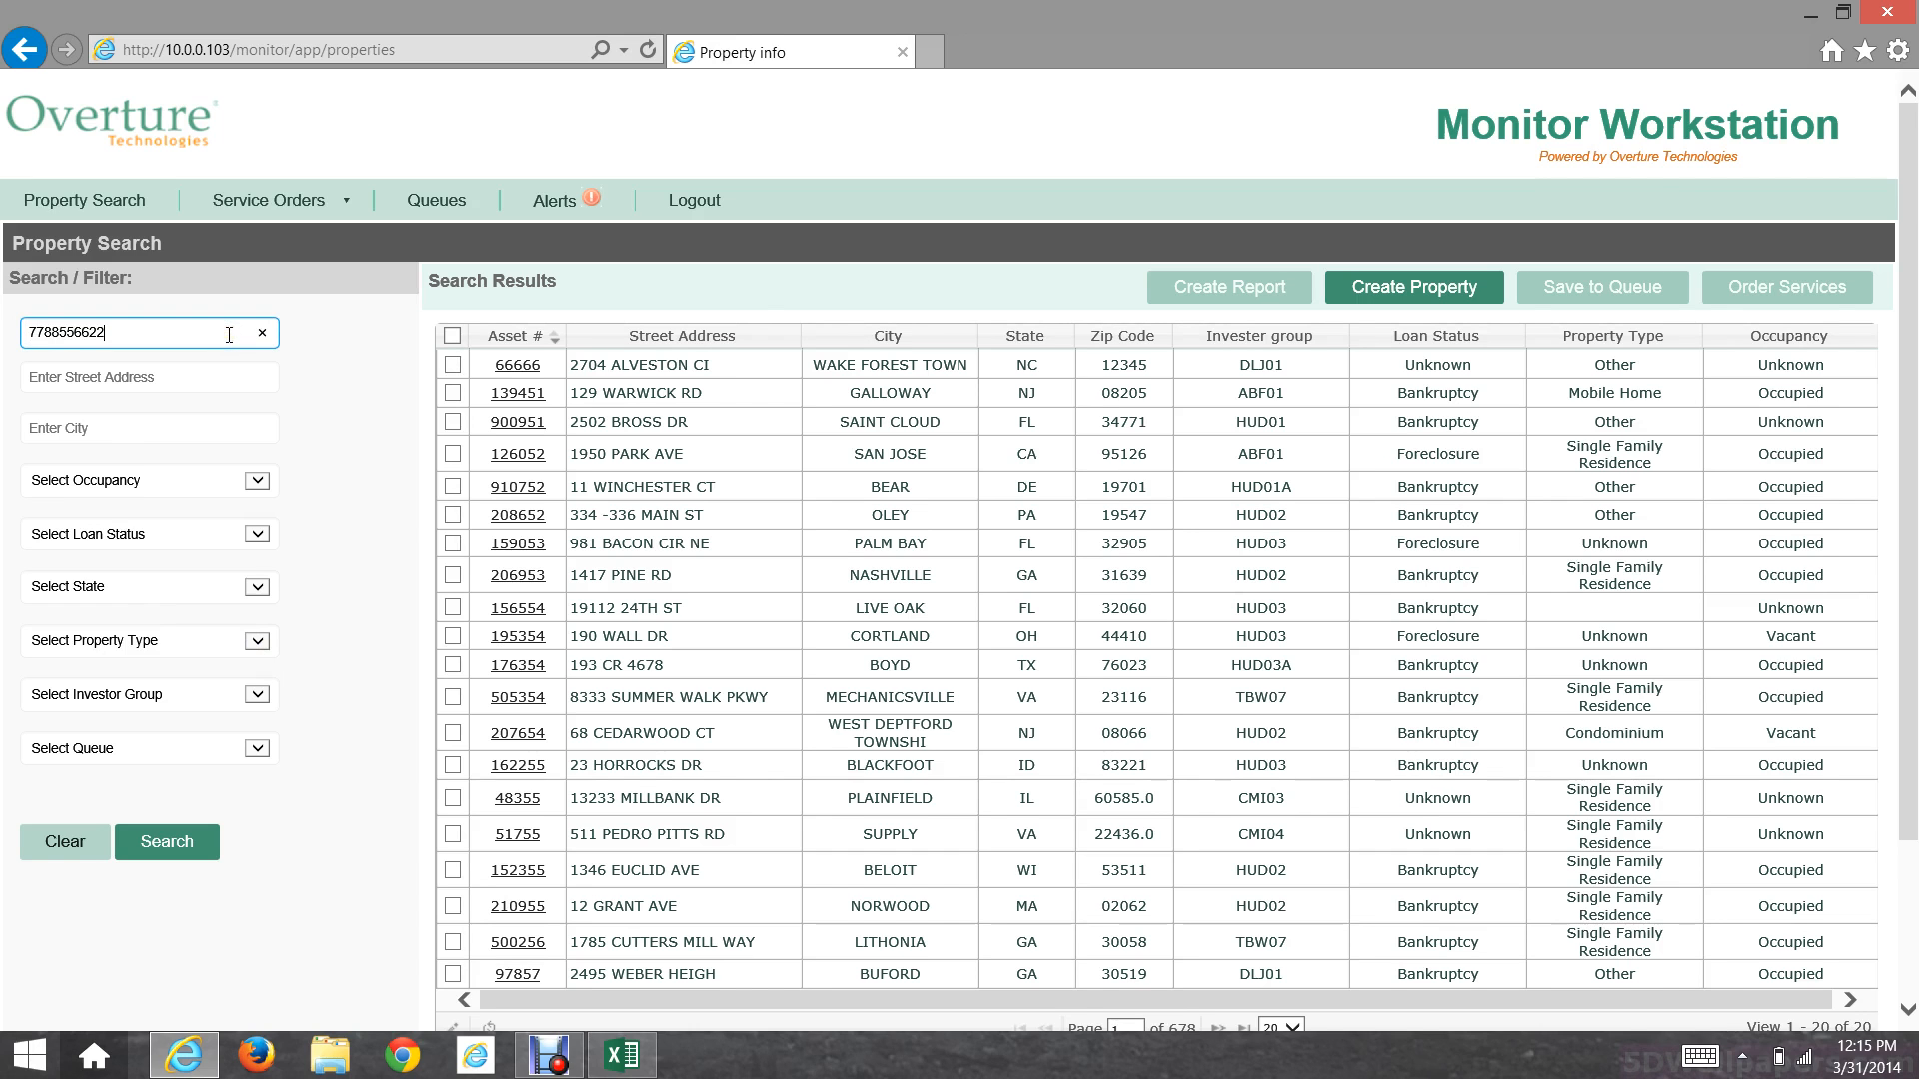
{"action": "left_click", "coordinate": [148, 551]}
{"action": "left_click", "coordinate": [219, 848]}
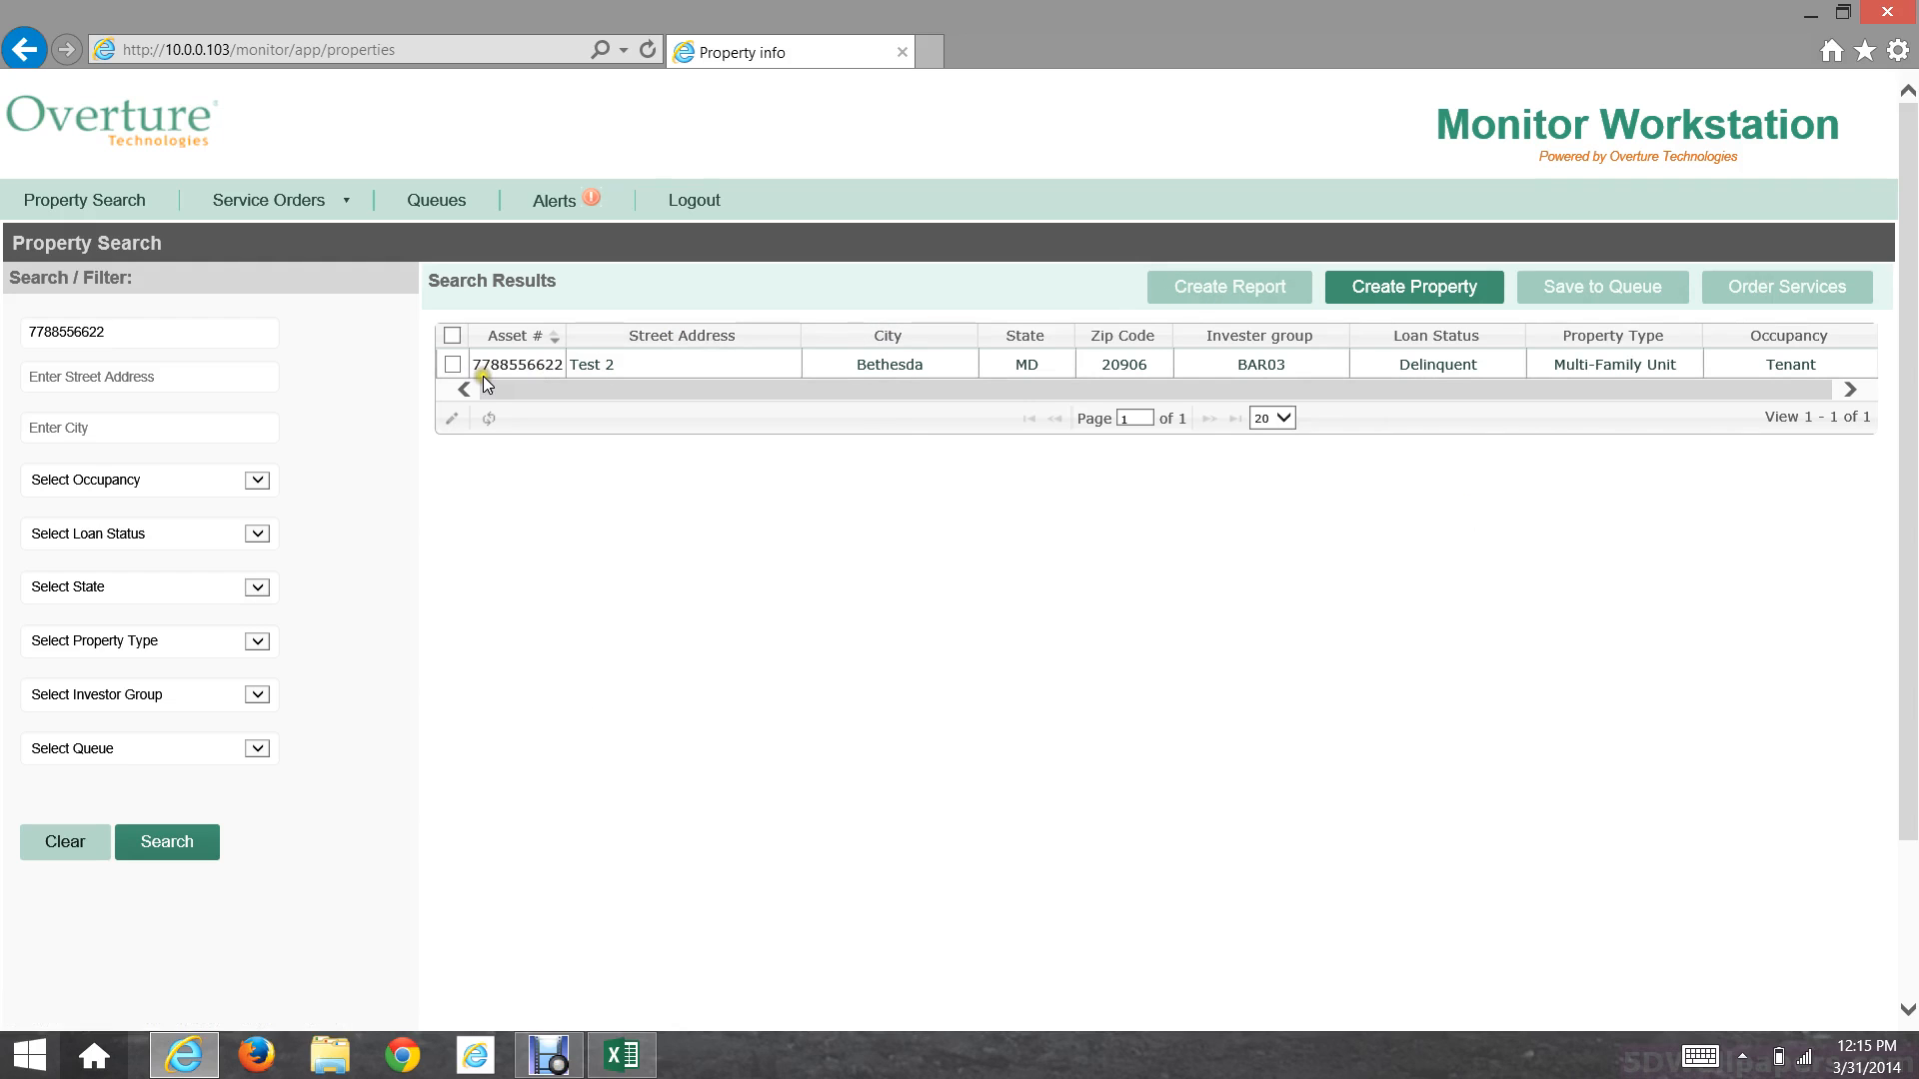
{"action": "left_click", "coordinate": [452, 365]}
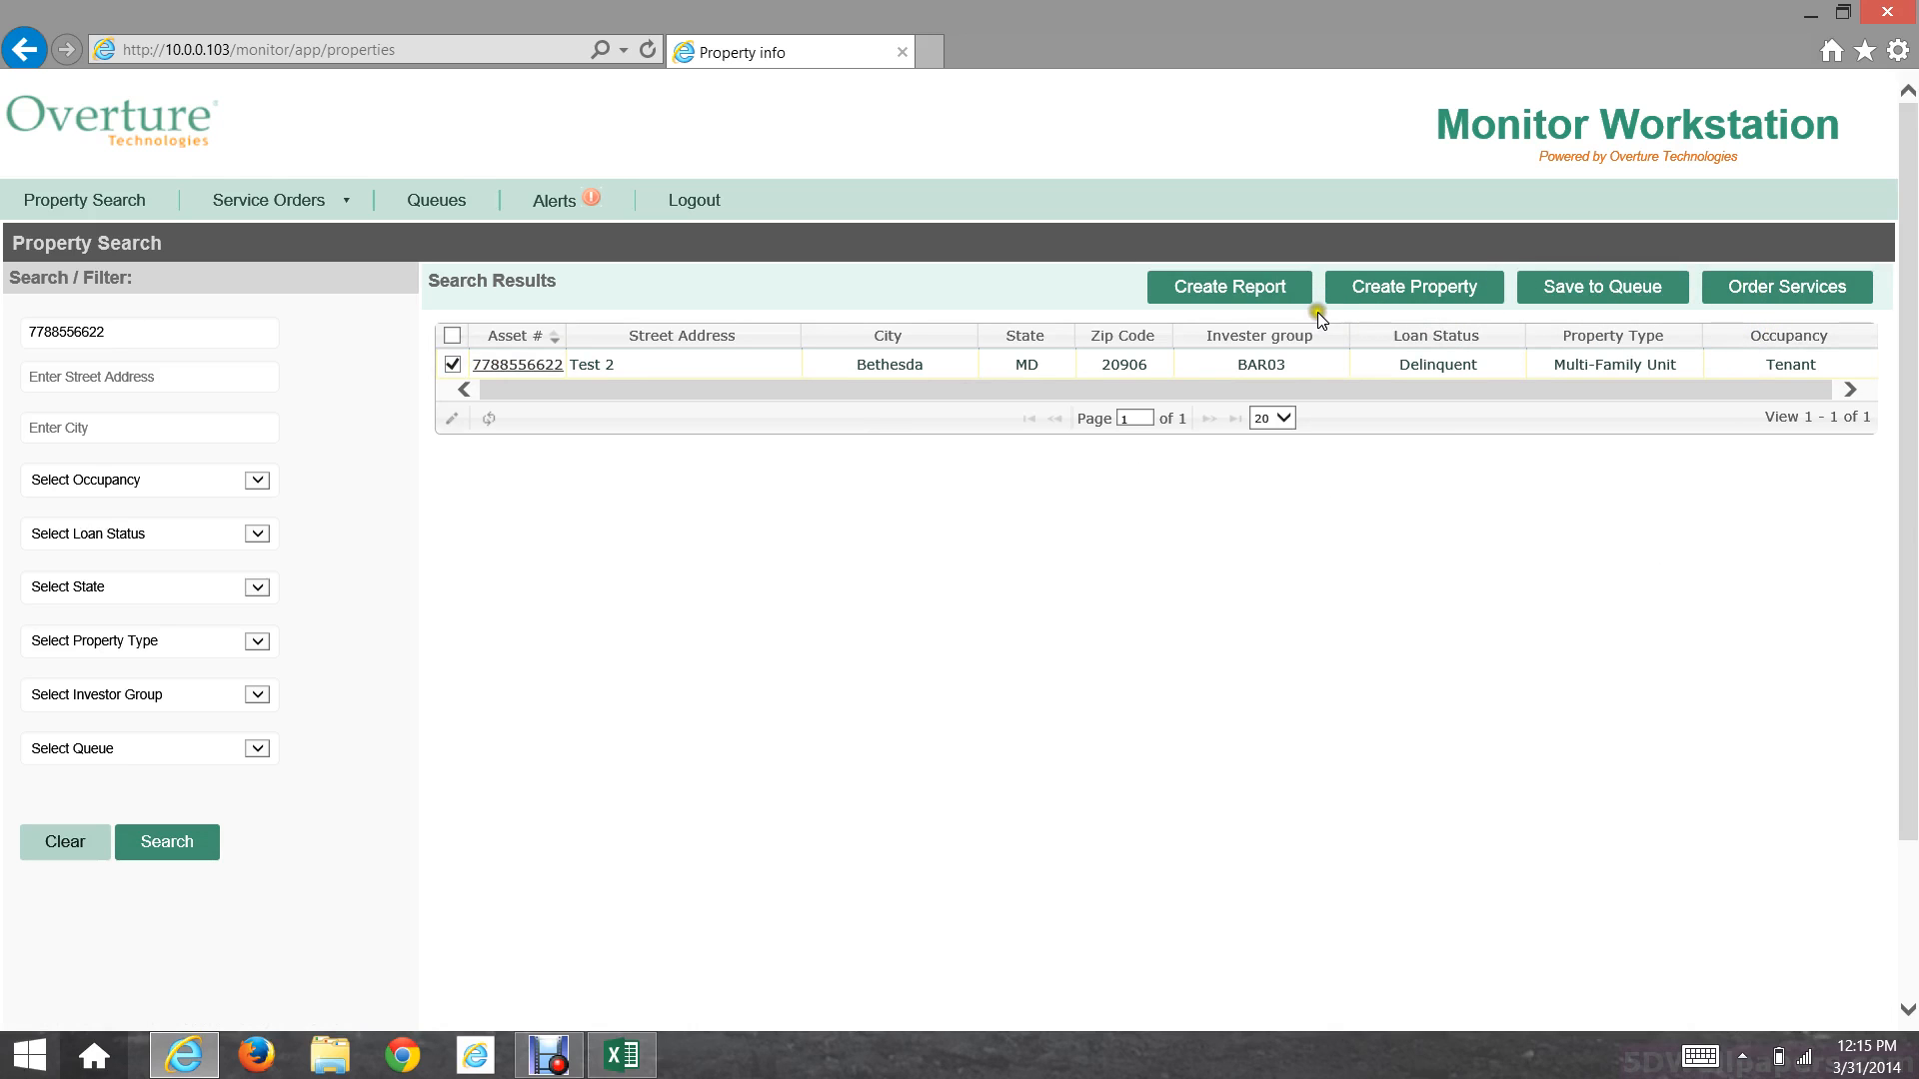
Step: Generate the Test.xls report for the ticked property and open the downloaded file
{"action": "left_click", "coordinate": [1258, 295]}
{"action": "left_click", "coordinate": [1260, 288]}
{"action": "left_click", "coordinate": [442, 357]}
{"action": "left_click", "coordinate": [1231, 303]}
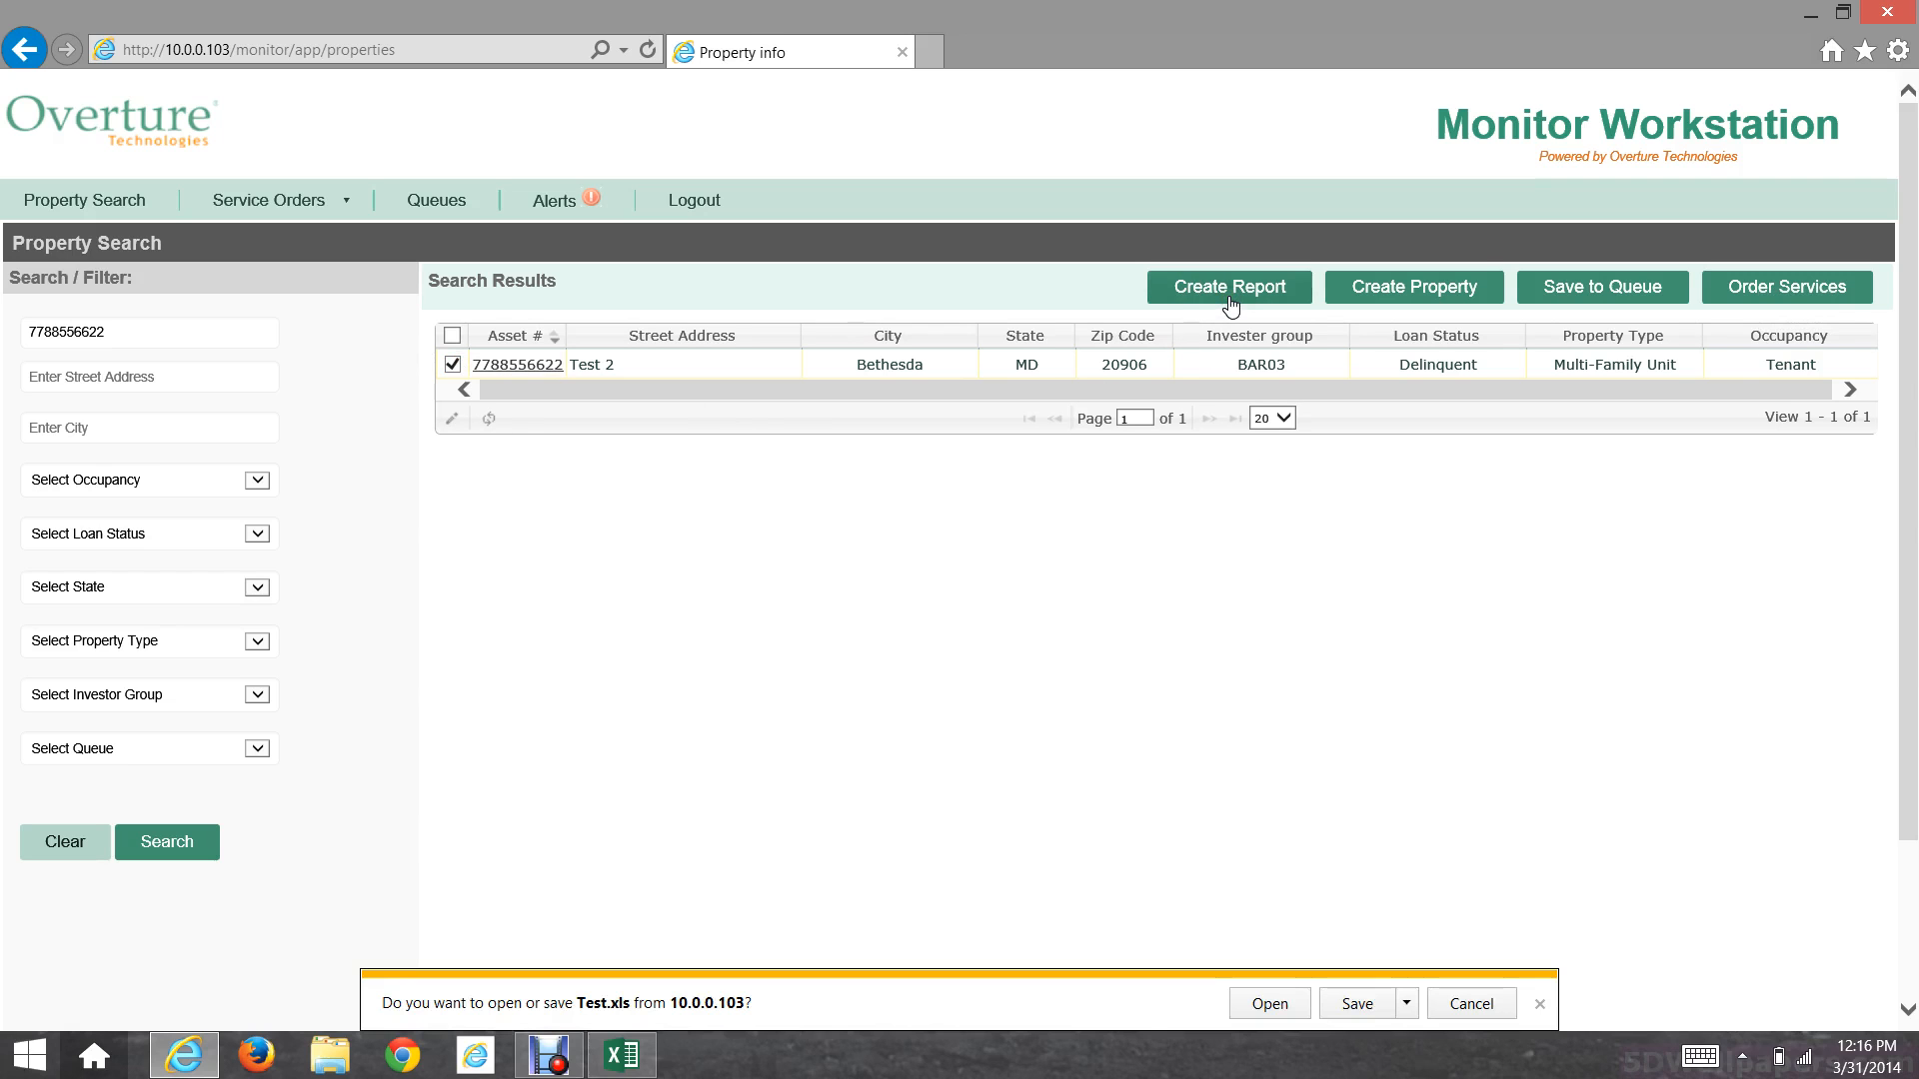
{"action": "left_click", "coordinate": [1257, 991]}
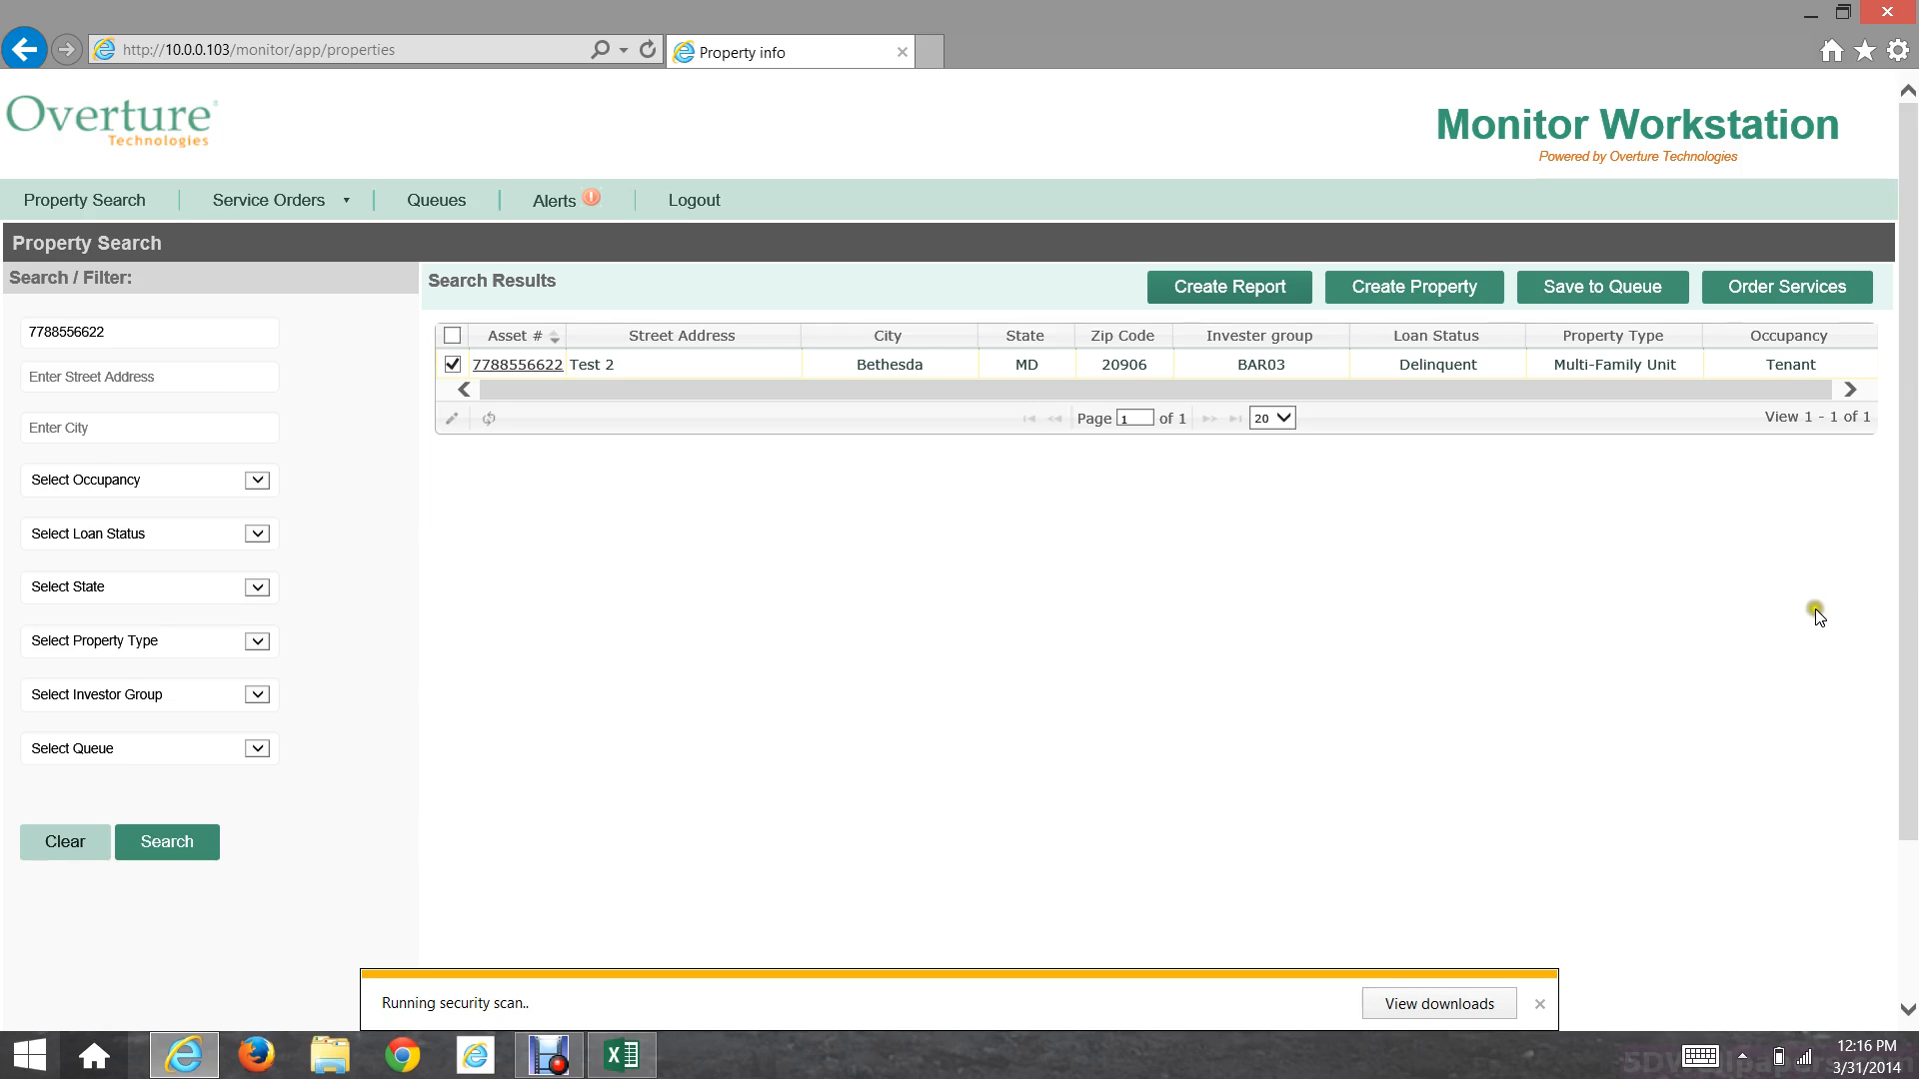
Step: Add the property to the Monitor 2 queue and confirm the success message
{"action": "left_click", "coordinate": [1624, 290]}
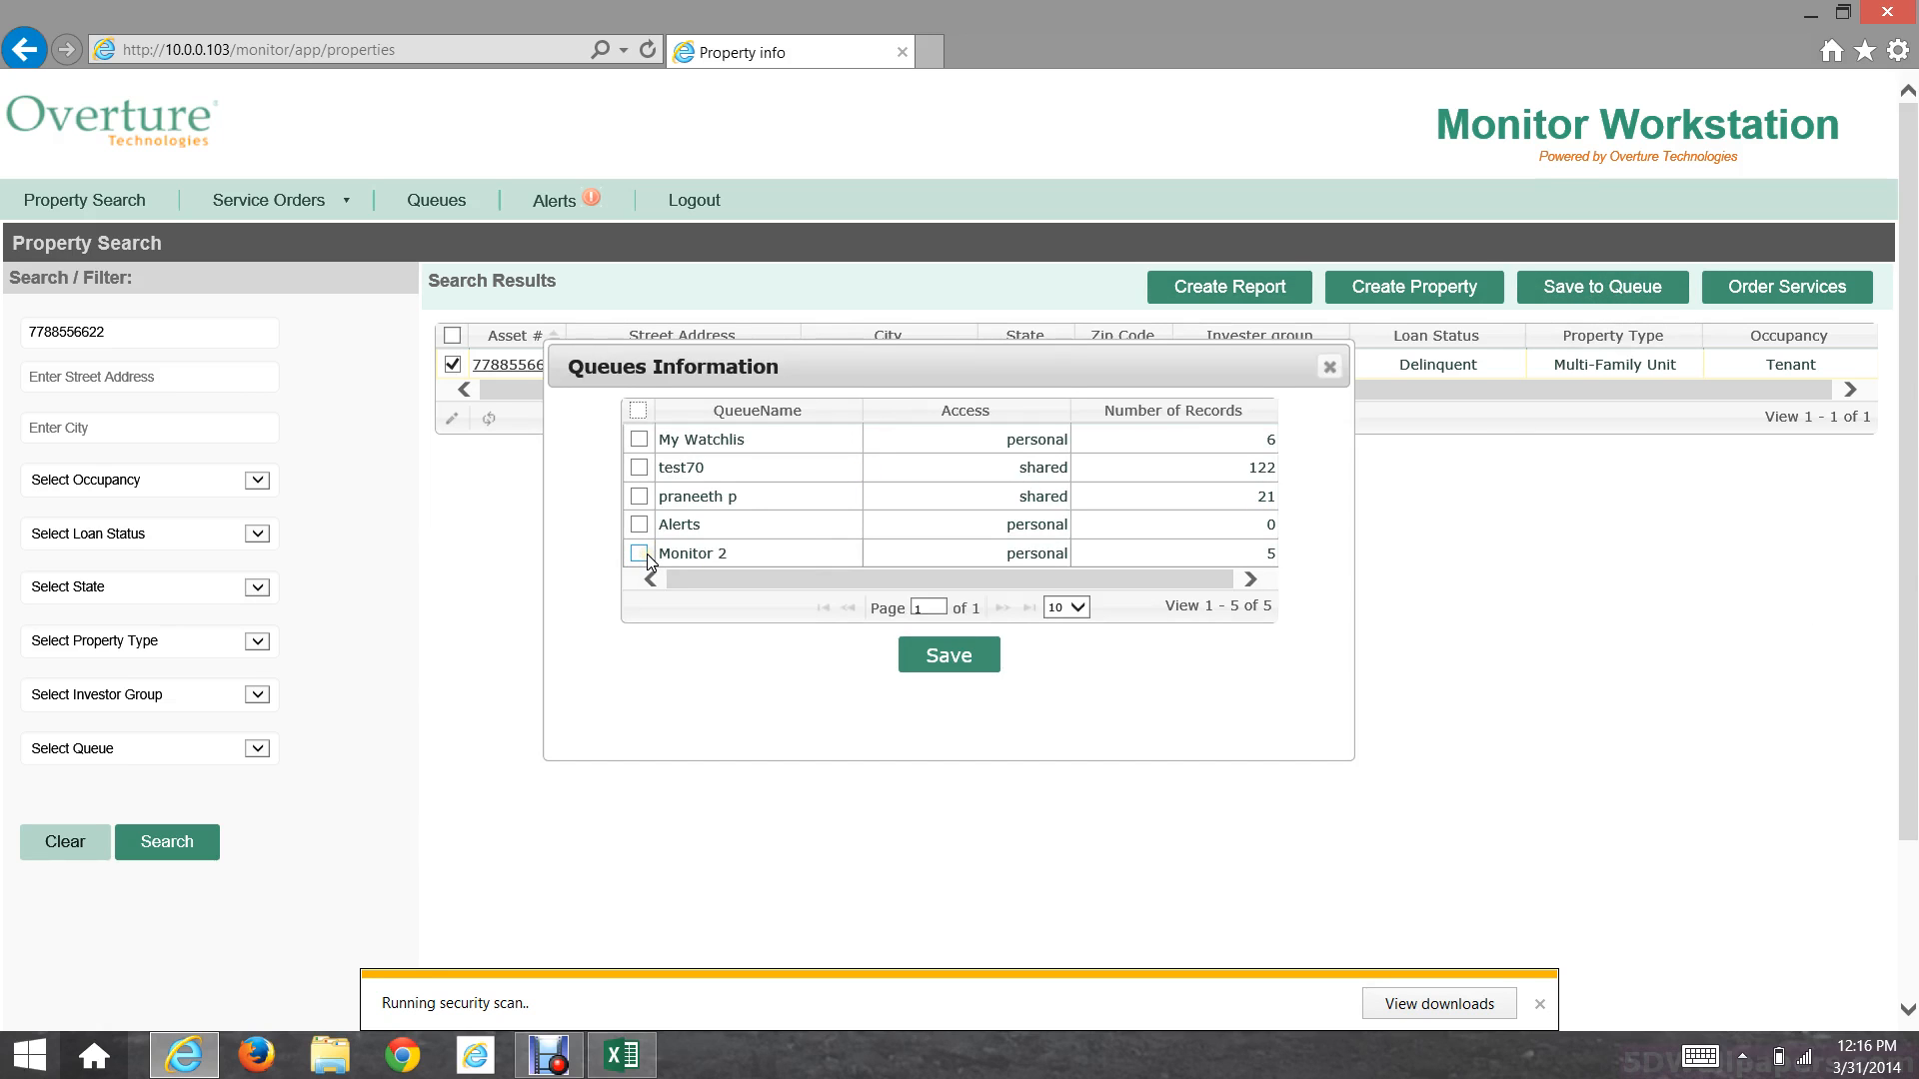
{"action": "left_click", "coordinate": [640, 554]}
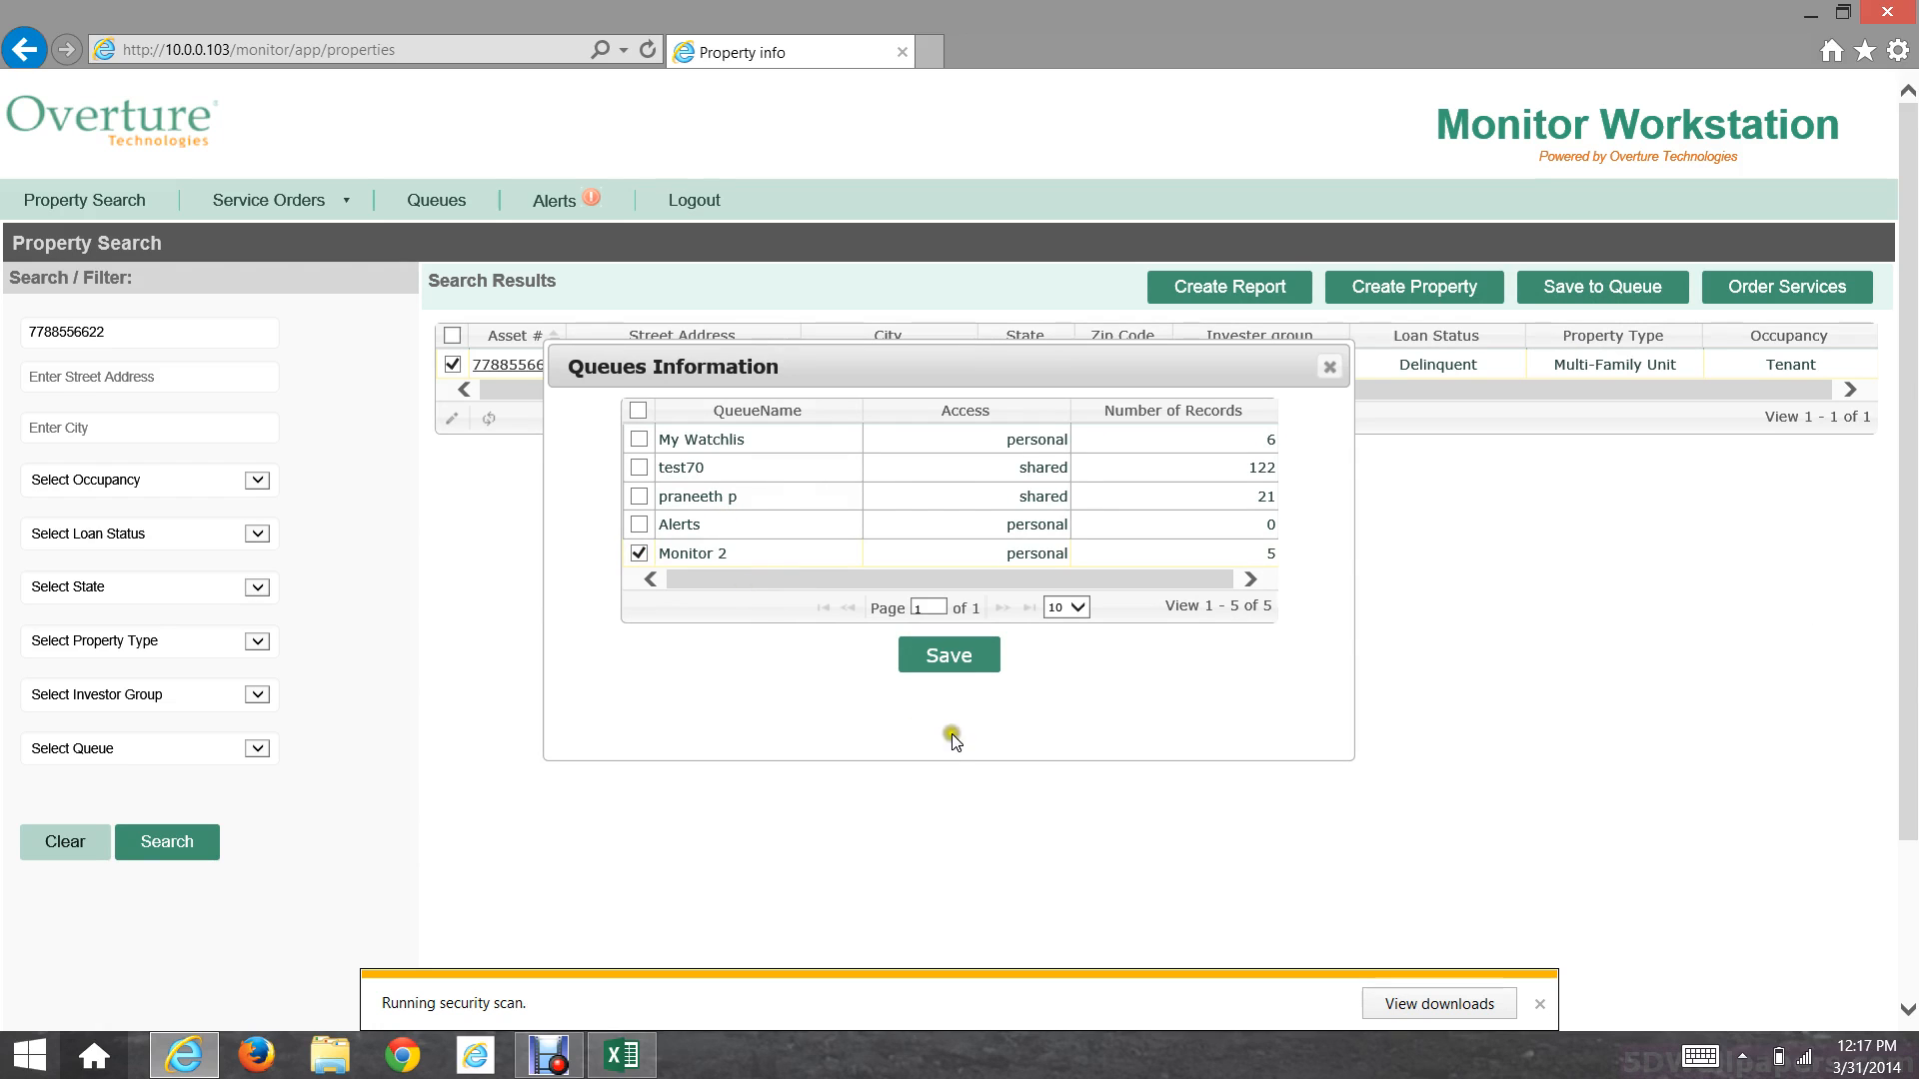
{"action": "left_click", "coordinate": [983, 668]}
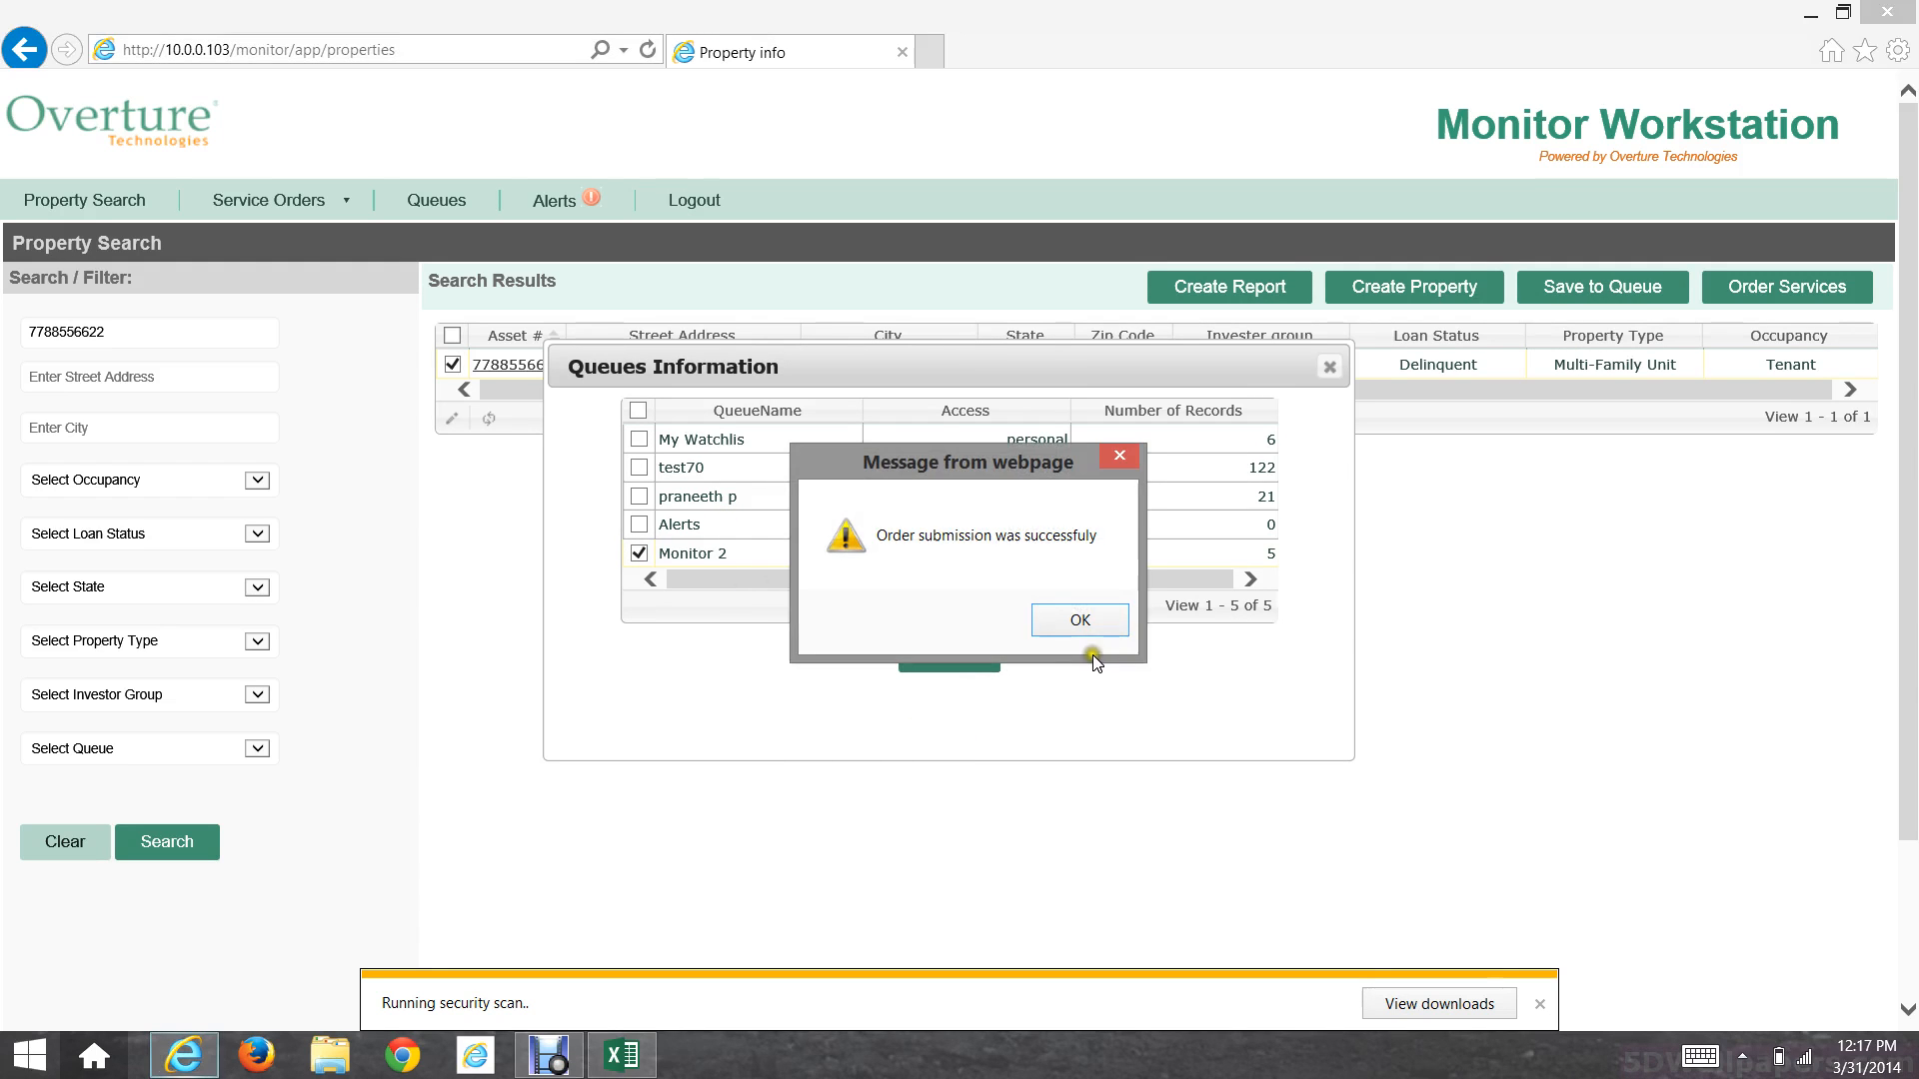
{"action": "left_click", "coordinate": [1081, 619]}
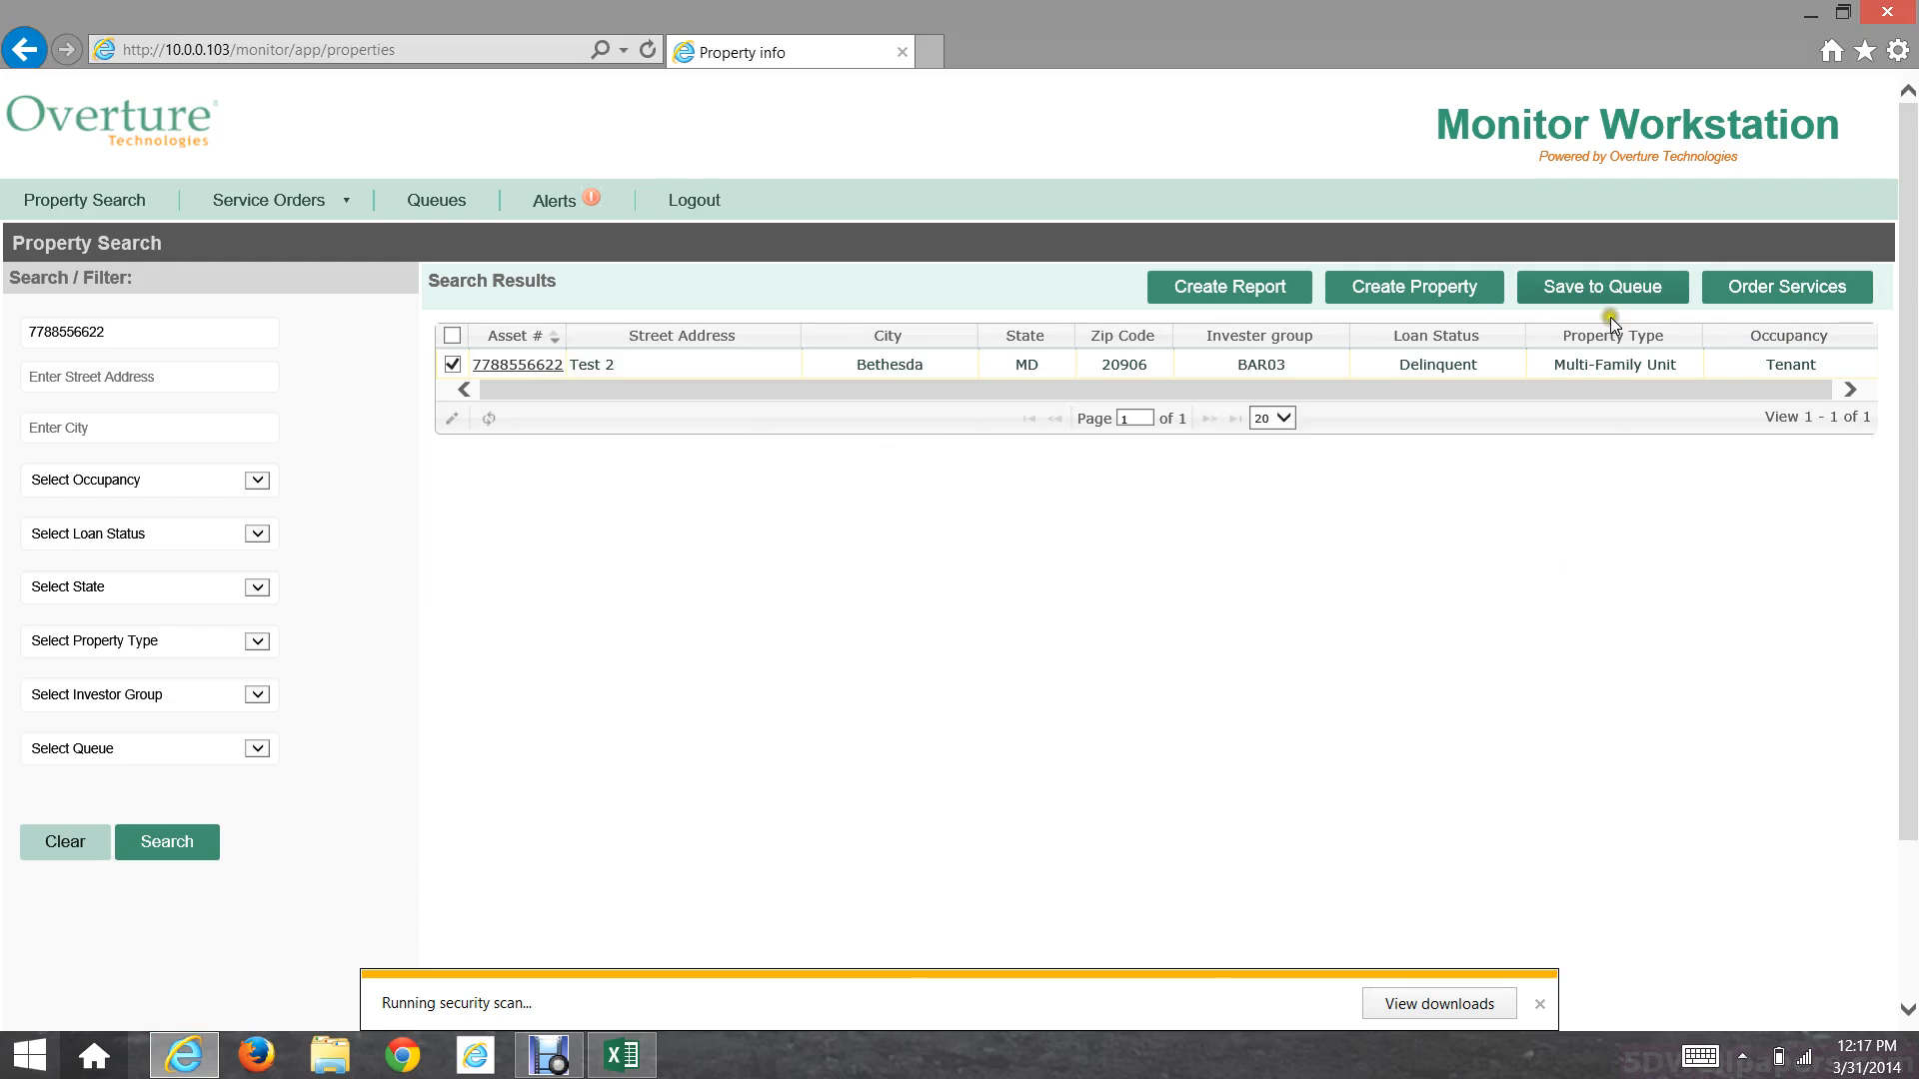
Step: Select the INSPECTION Property Assessment Report (PAR) service in the order form
{"action": "left_click", "coordinate": [1784, 294]}
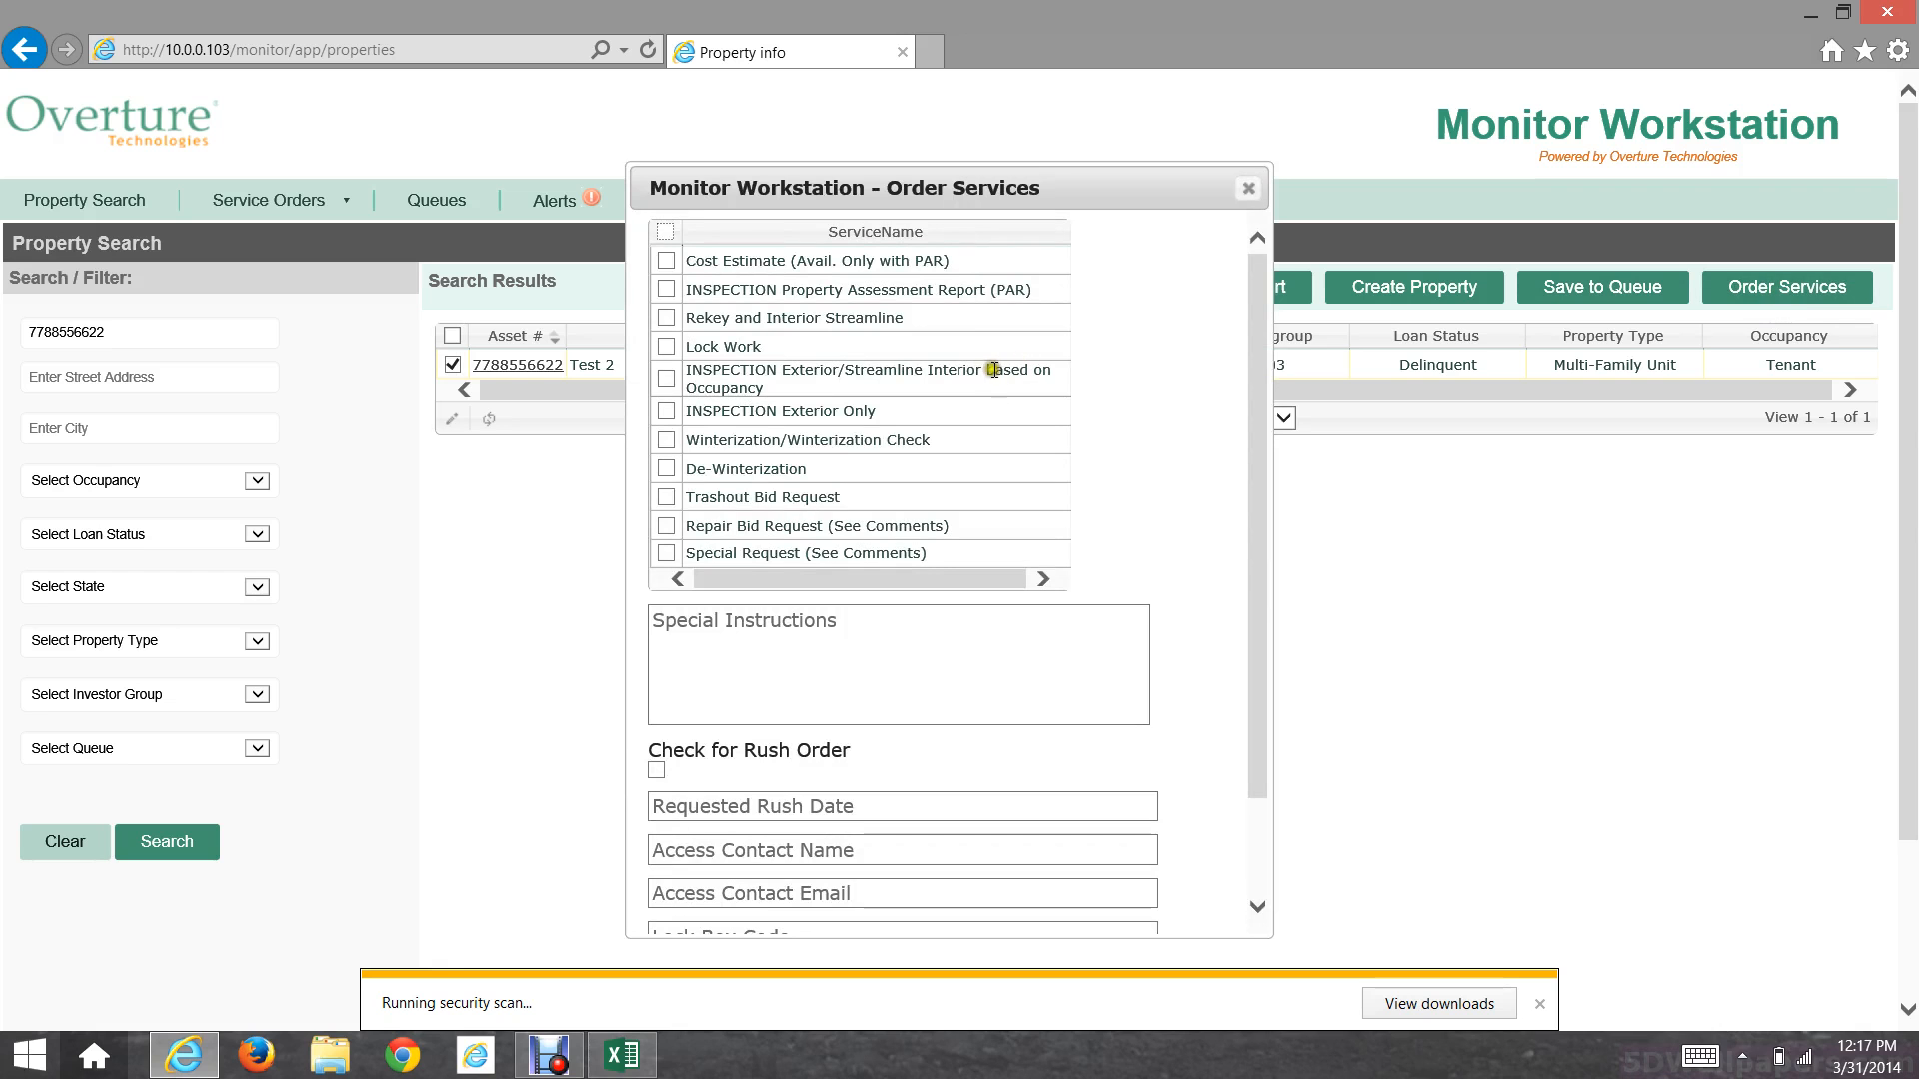
{"action": "scroll", "coordinate": [979, 338], "scroll_direction": "down", "scroll_amount": 5}
{"action": "scroll", "coordinate": [977, 337], "scroll_direction": "up", "scroll_amount": 4}
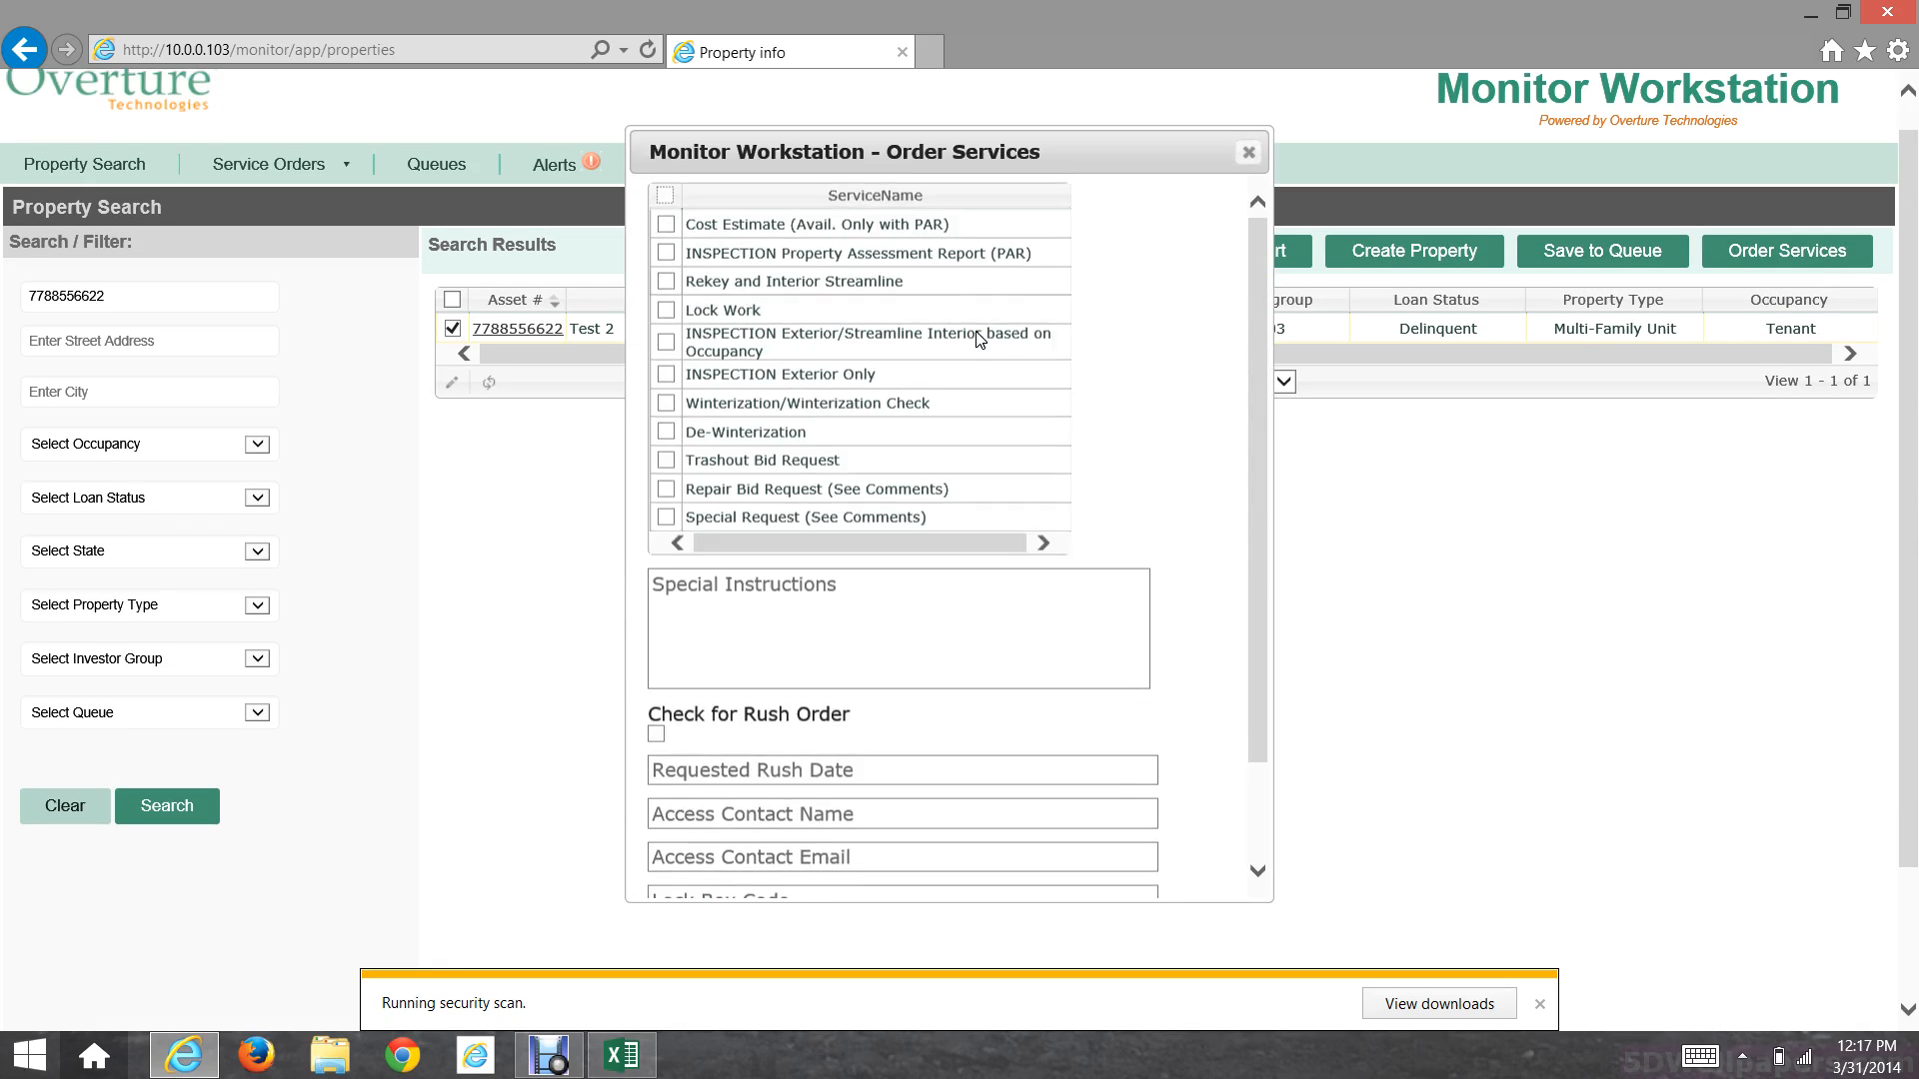
{"action": "left_click", "coordinate": [667, 254]}
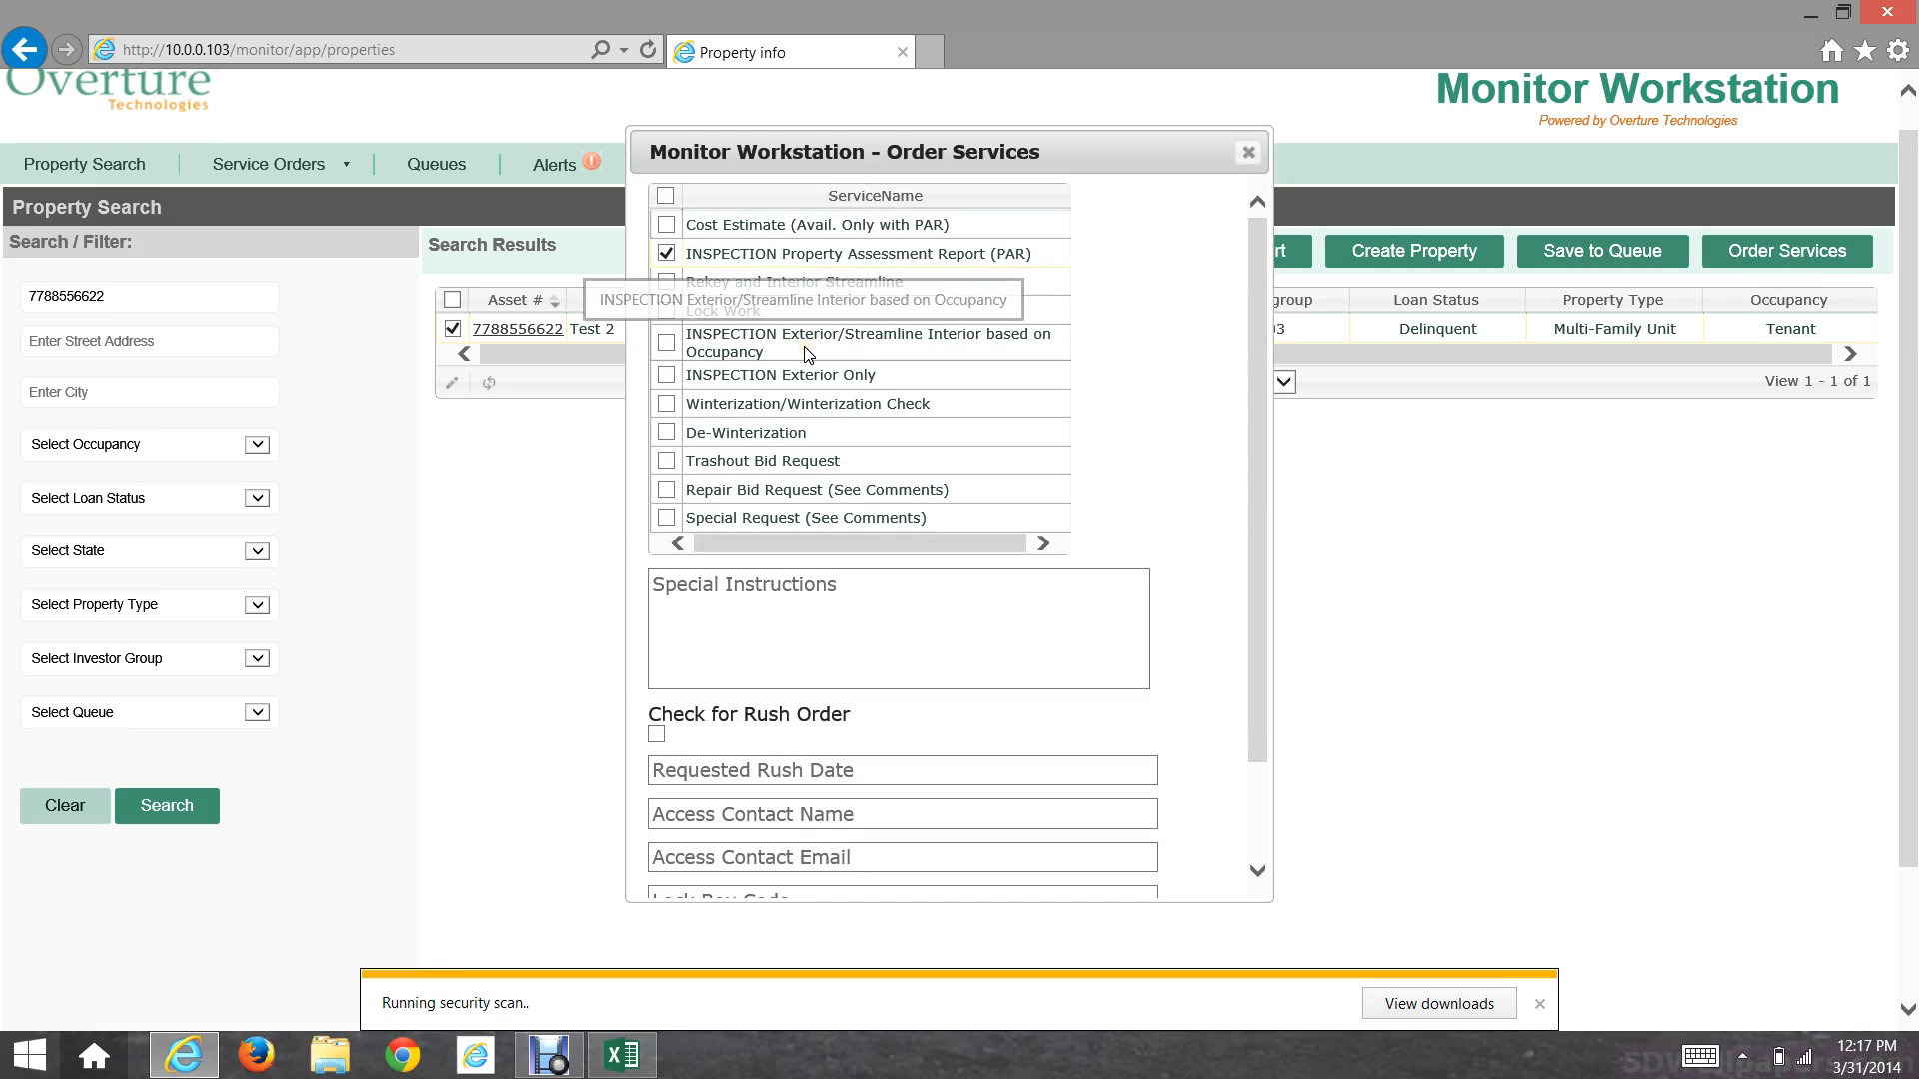
{"action": "scroll", "coordinate": [771, 394], "scroll_direction": "down", "scroll_amount": 3}
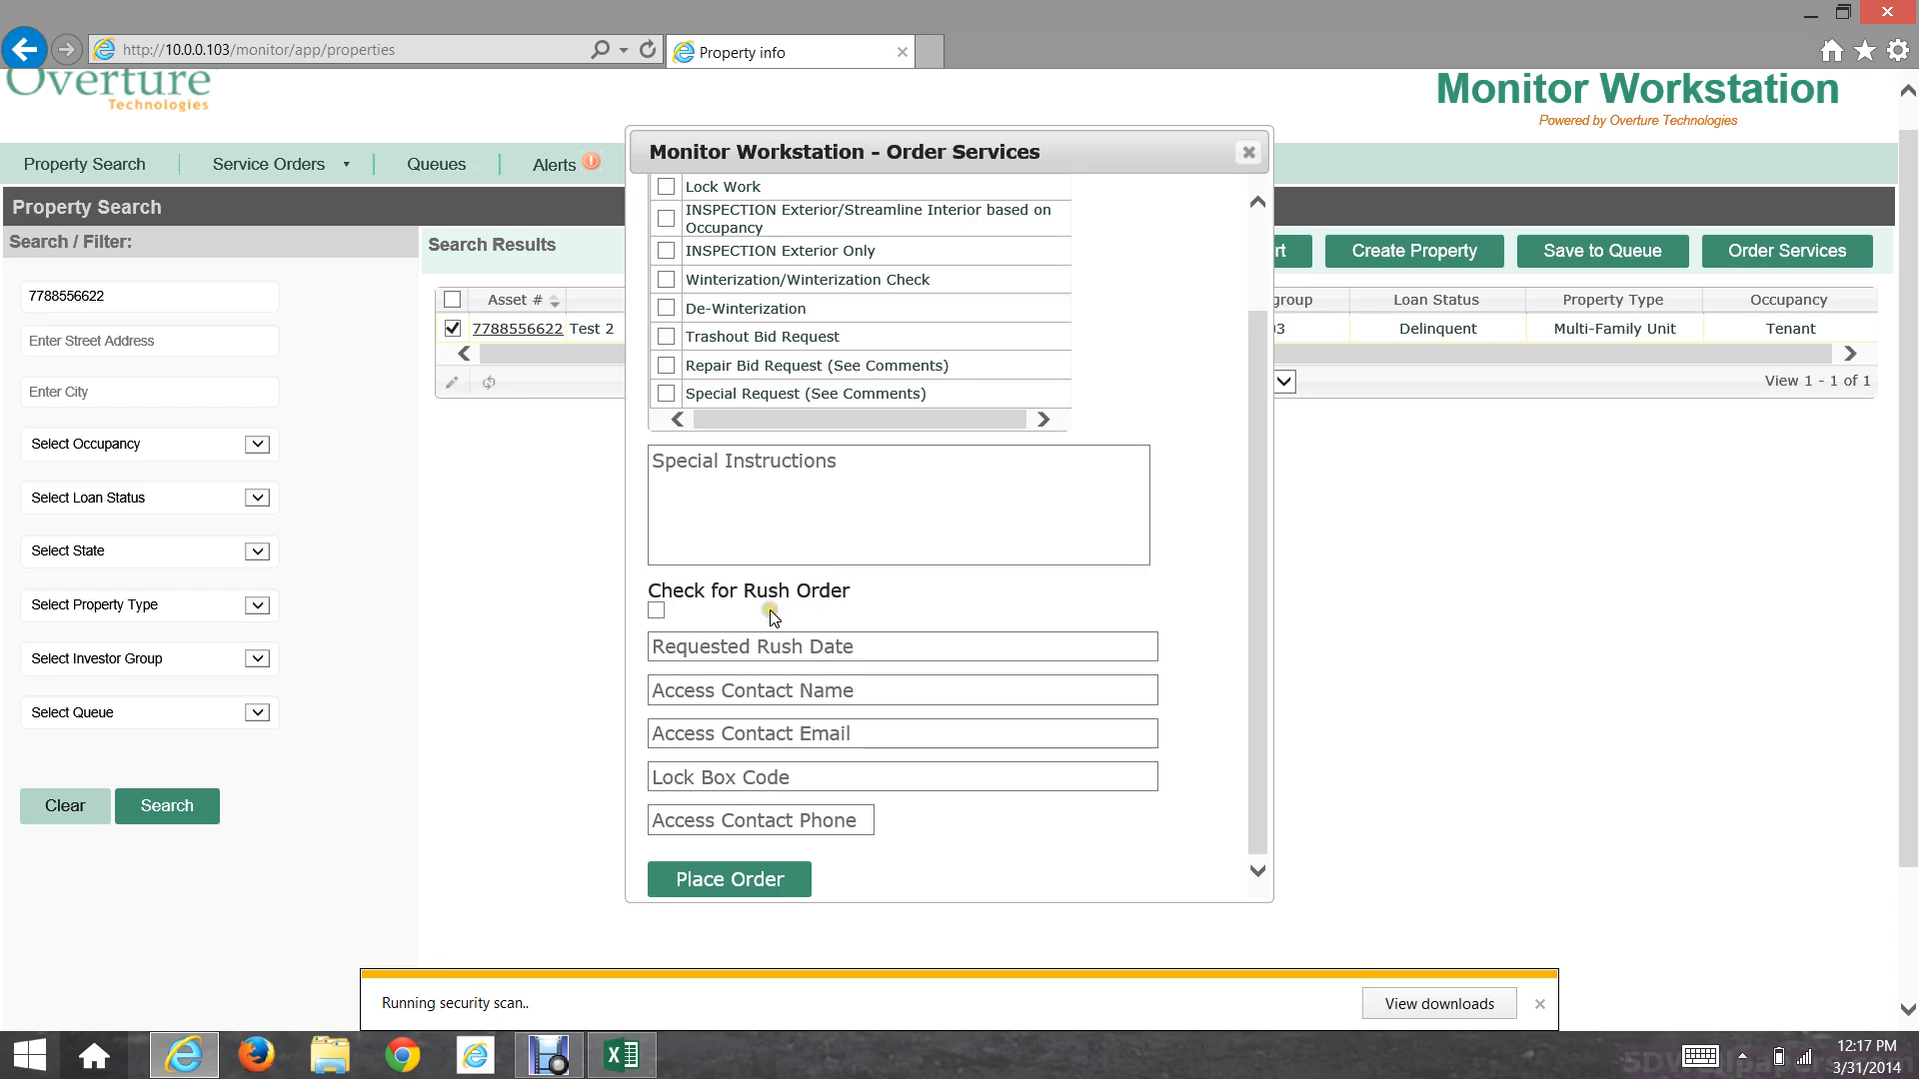
Step: Mark the order as rush with a requested date of 02-April-2014
{"action": "left_click", "coordinate": [655, 609]}
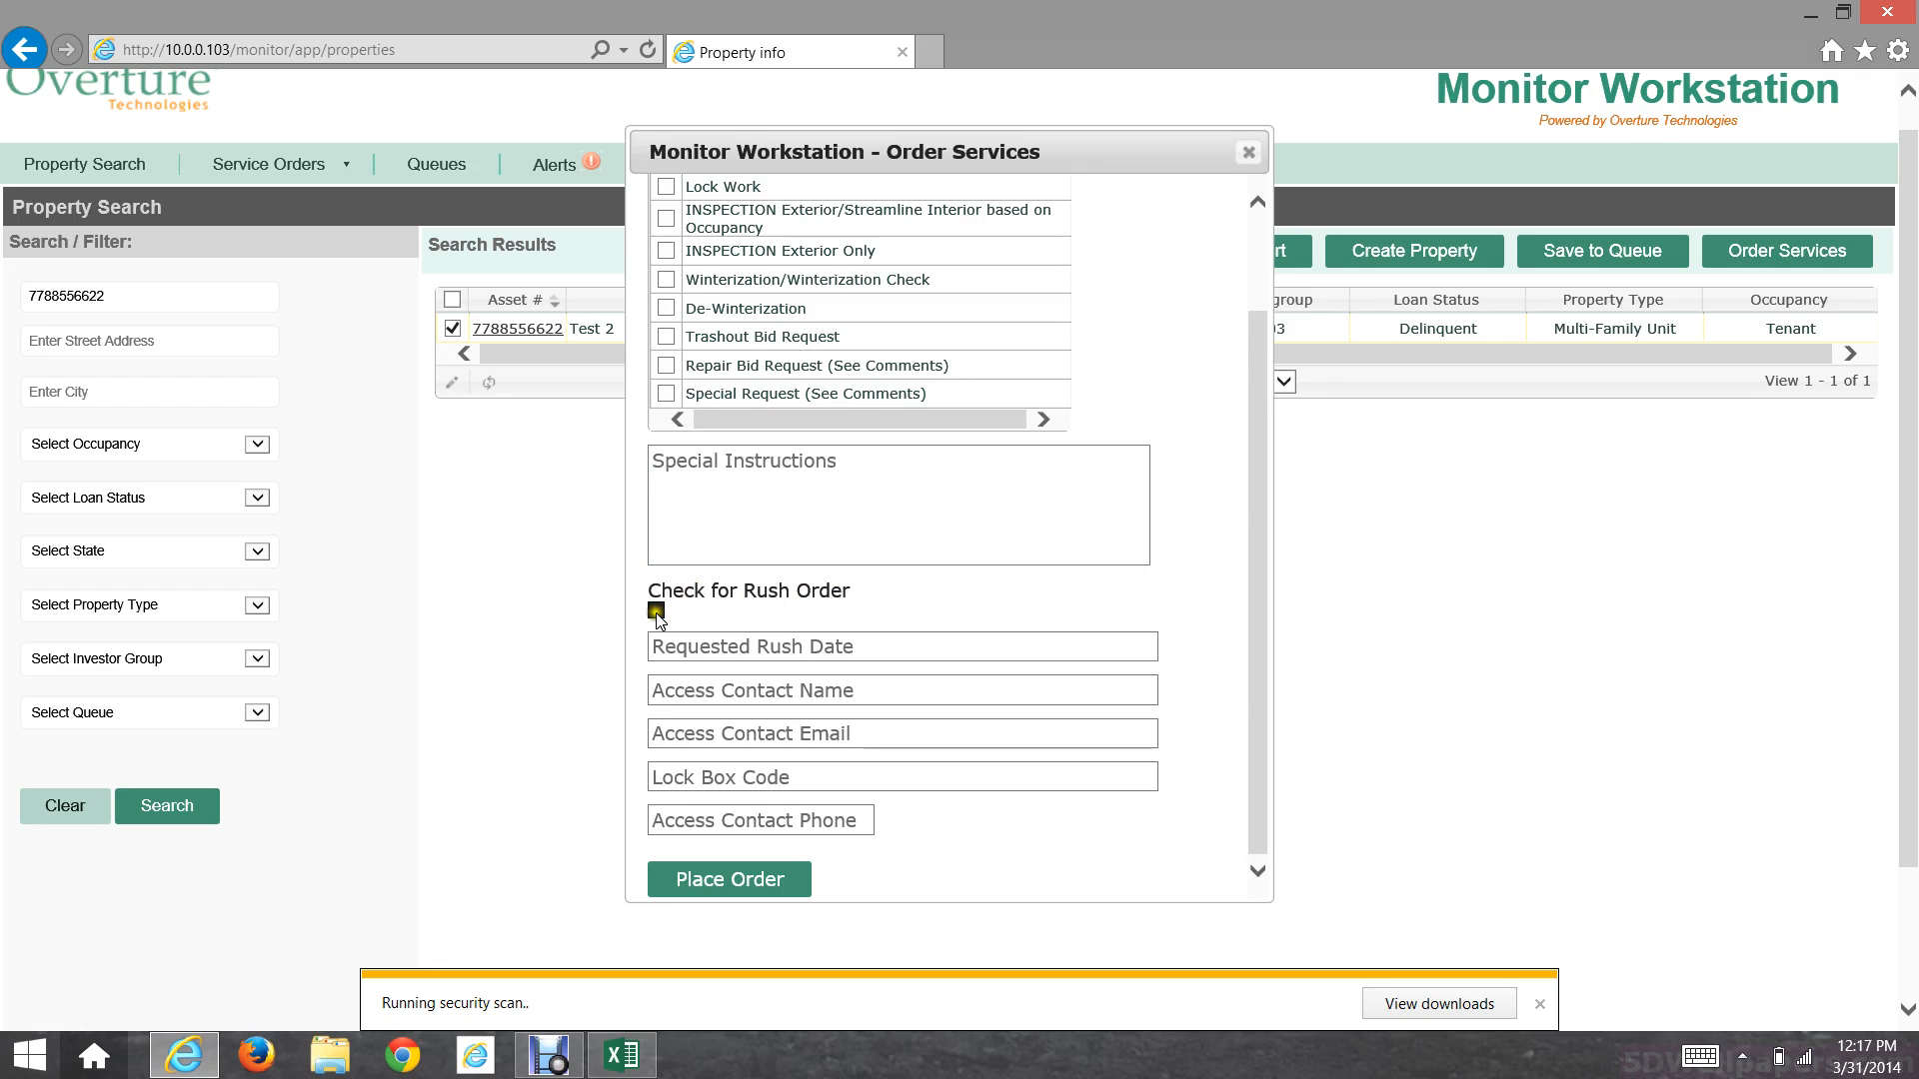
{"action": "left_click", "coordinate": [811, 647]}
{"action": "scroll", "coordinate": [823, 734], "scroll_direction": "down", "scroll_amount": 1}
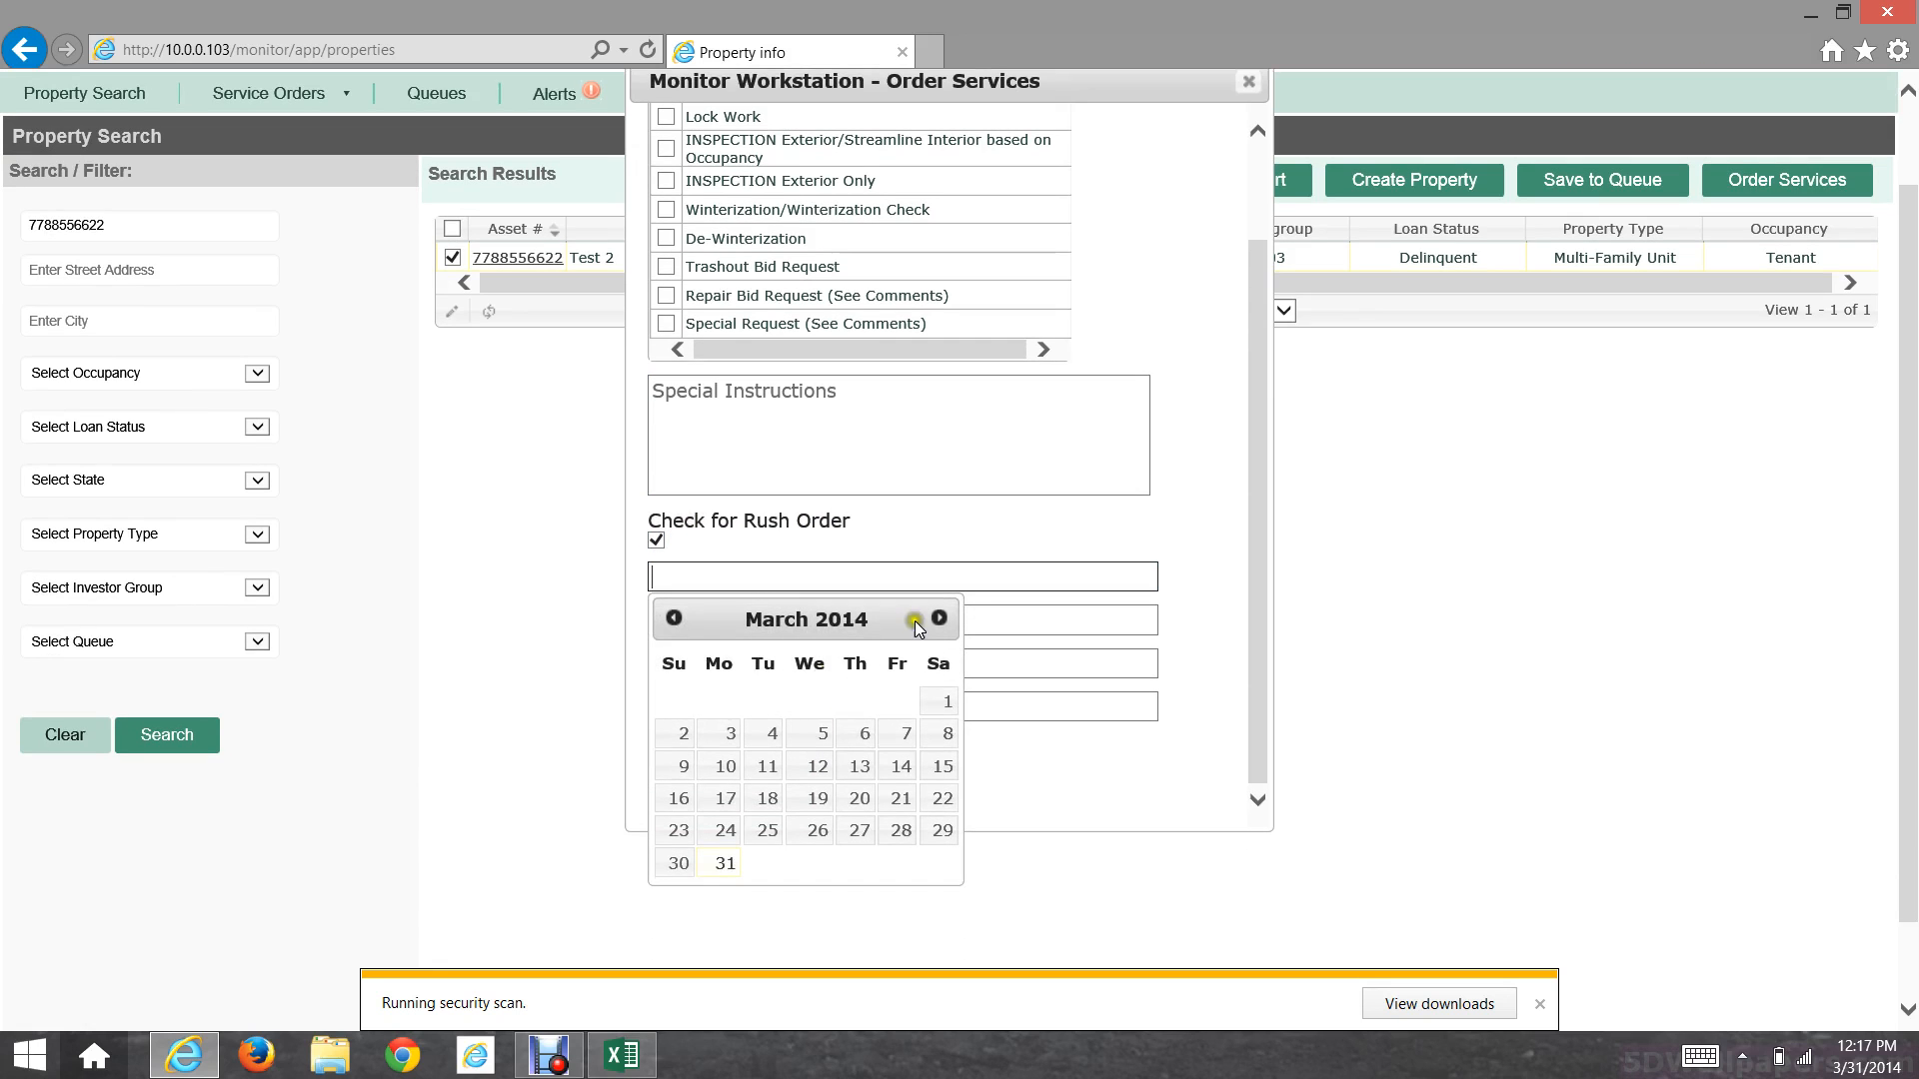
{"action": "left_click", "coordinate": [940, 616]}
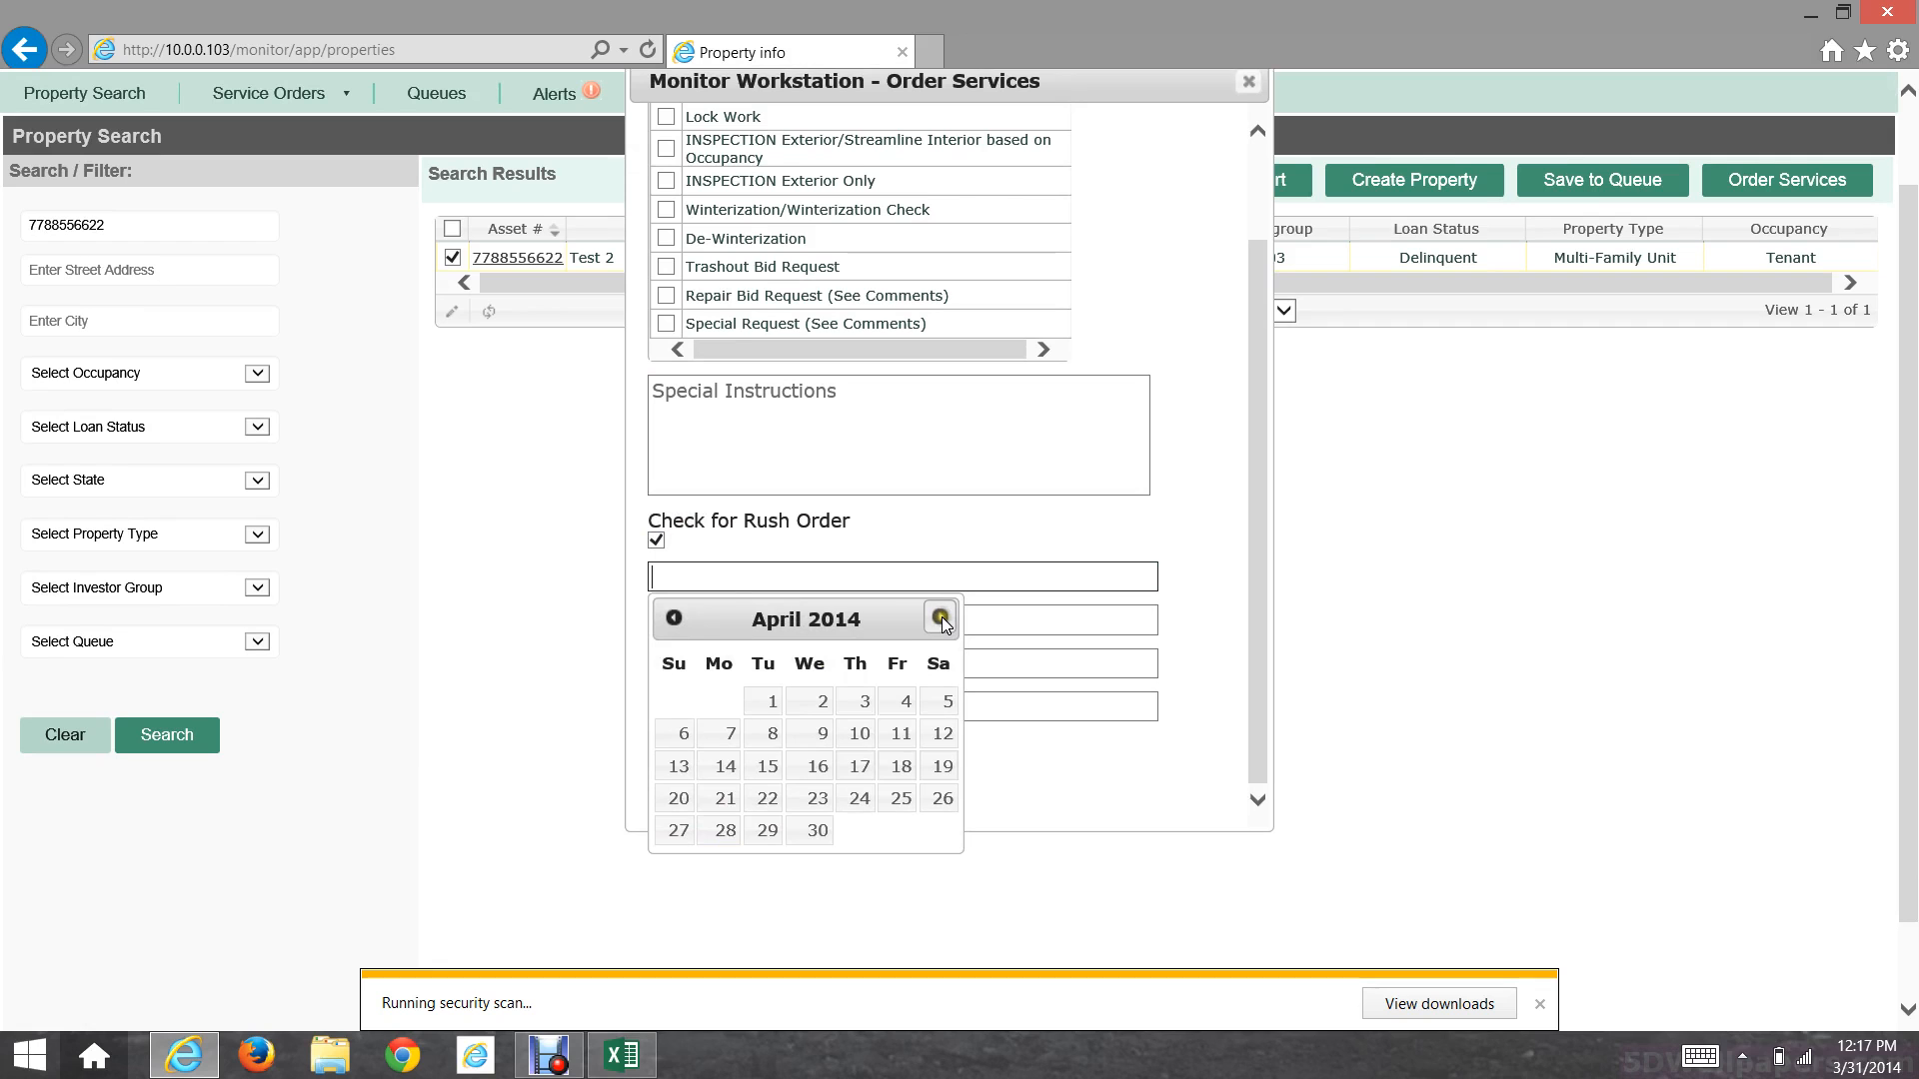
{"action": "left_click", "coordinate": [821, 700]}
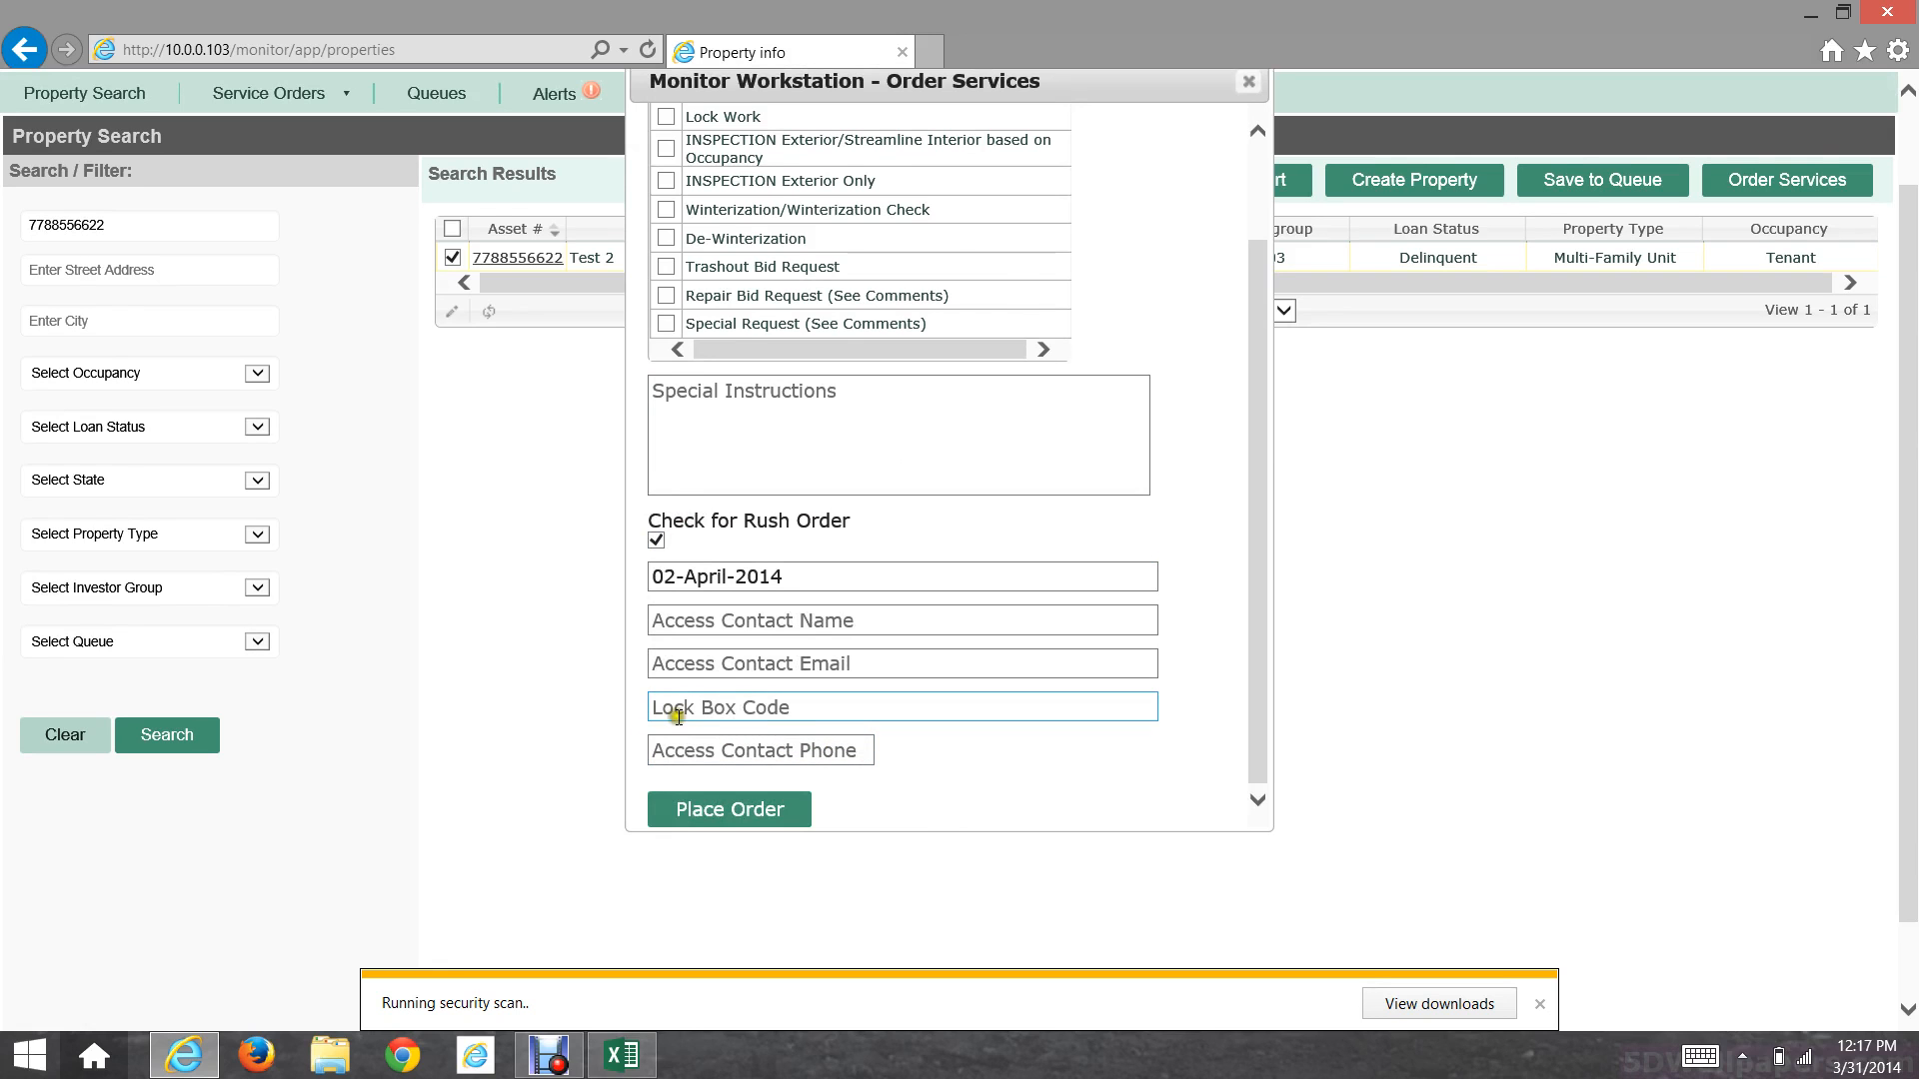
{"action": "scroll", "coordinate": [827, 711], "scroll_direction": "up", "scroll_amount": 2}
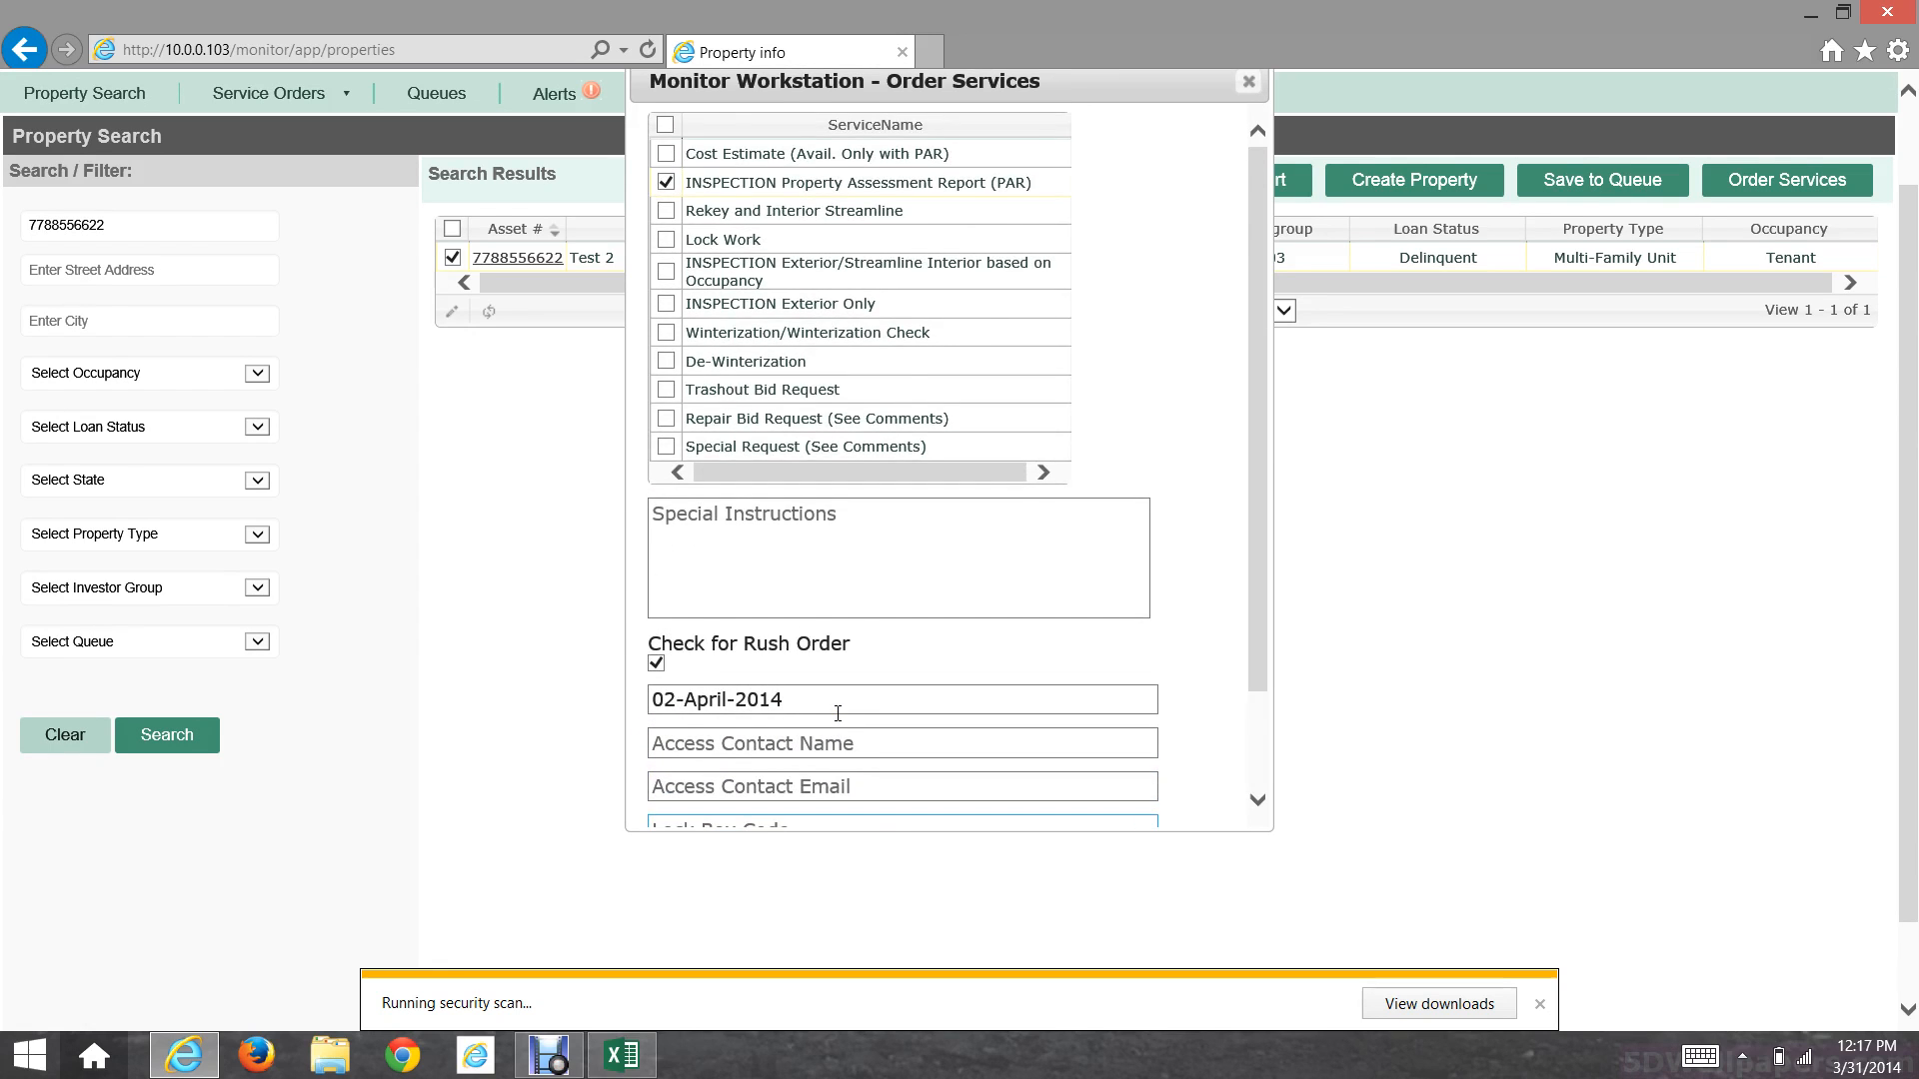
{"action": "scroll", "coordinate": [835, 712], "scroll_direction": "down", "scroll_amount": 2}
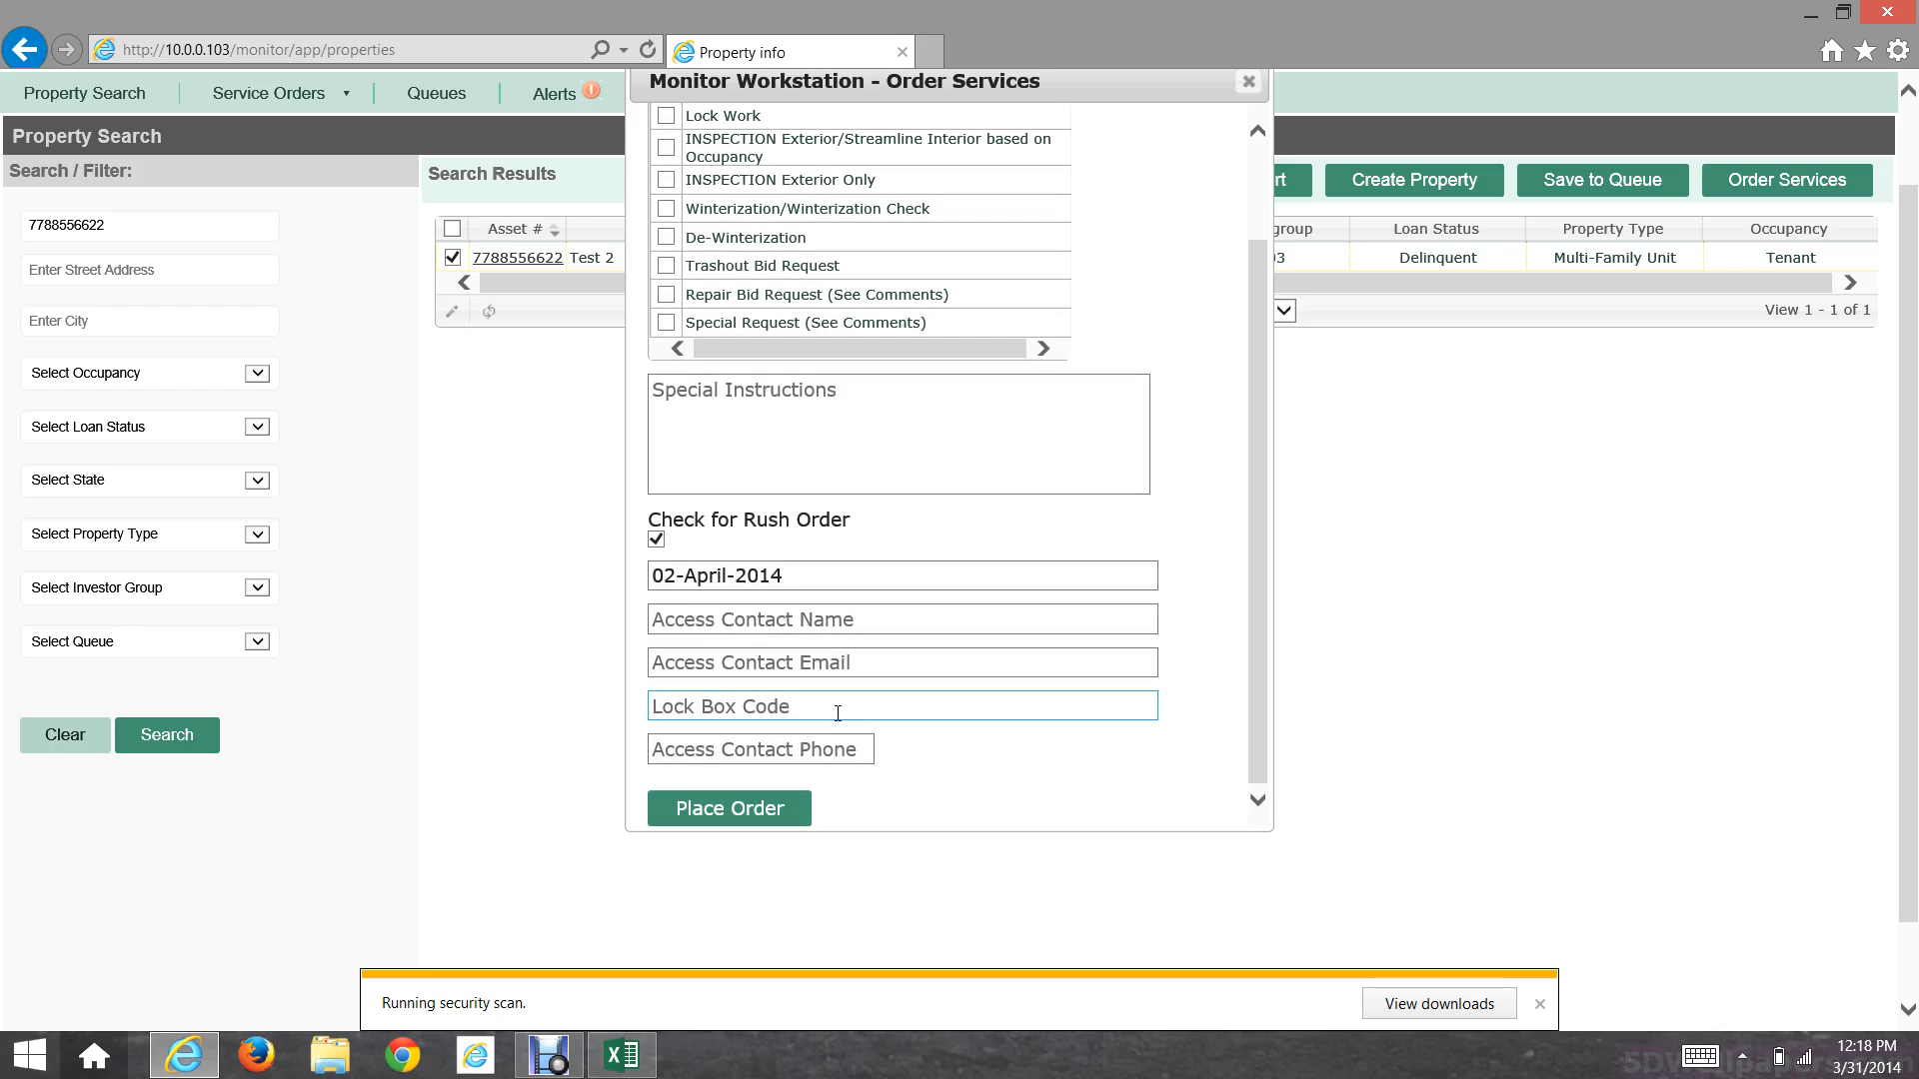
{"action": "scroll", "coordinate": [838, 712], "scroll_direction": "up", "scroll_amount": 2}
{"action": "scroll", "coordinate": [838, 713], "scroll_direction": "down", "scroll_amount": 2}
{"action": "left_click", "coordinate": [838, 712]}
{"action": "scroll", "coordinate": [837, 712], "scroll_direction": "up", "scroll_amount": 1}
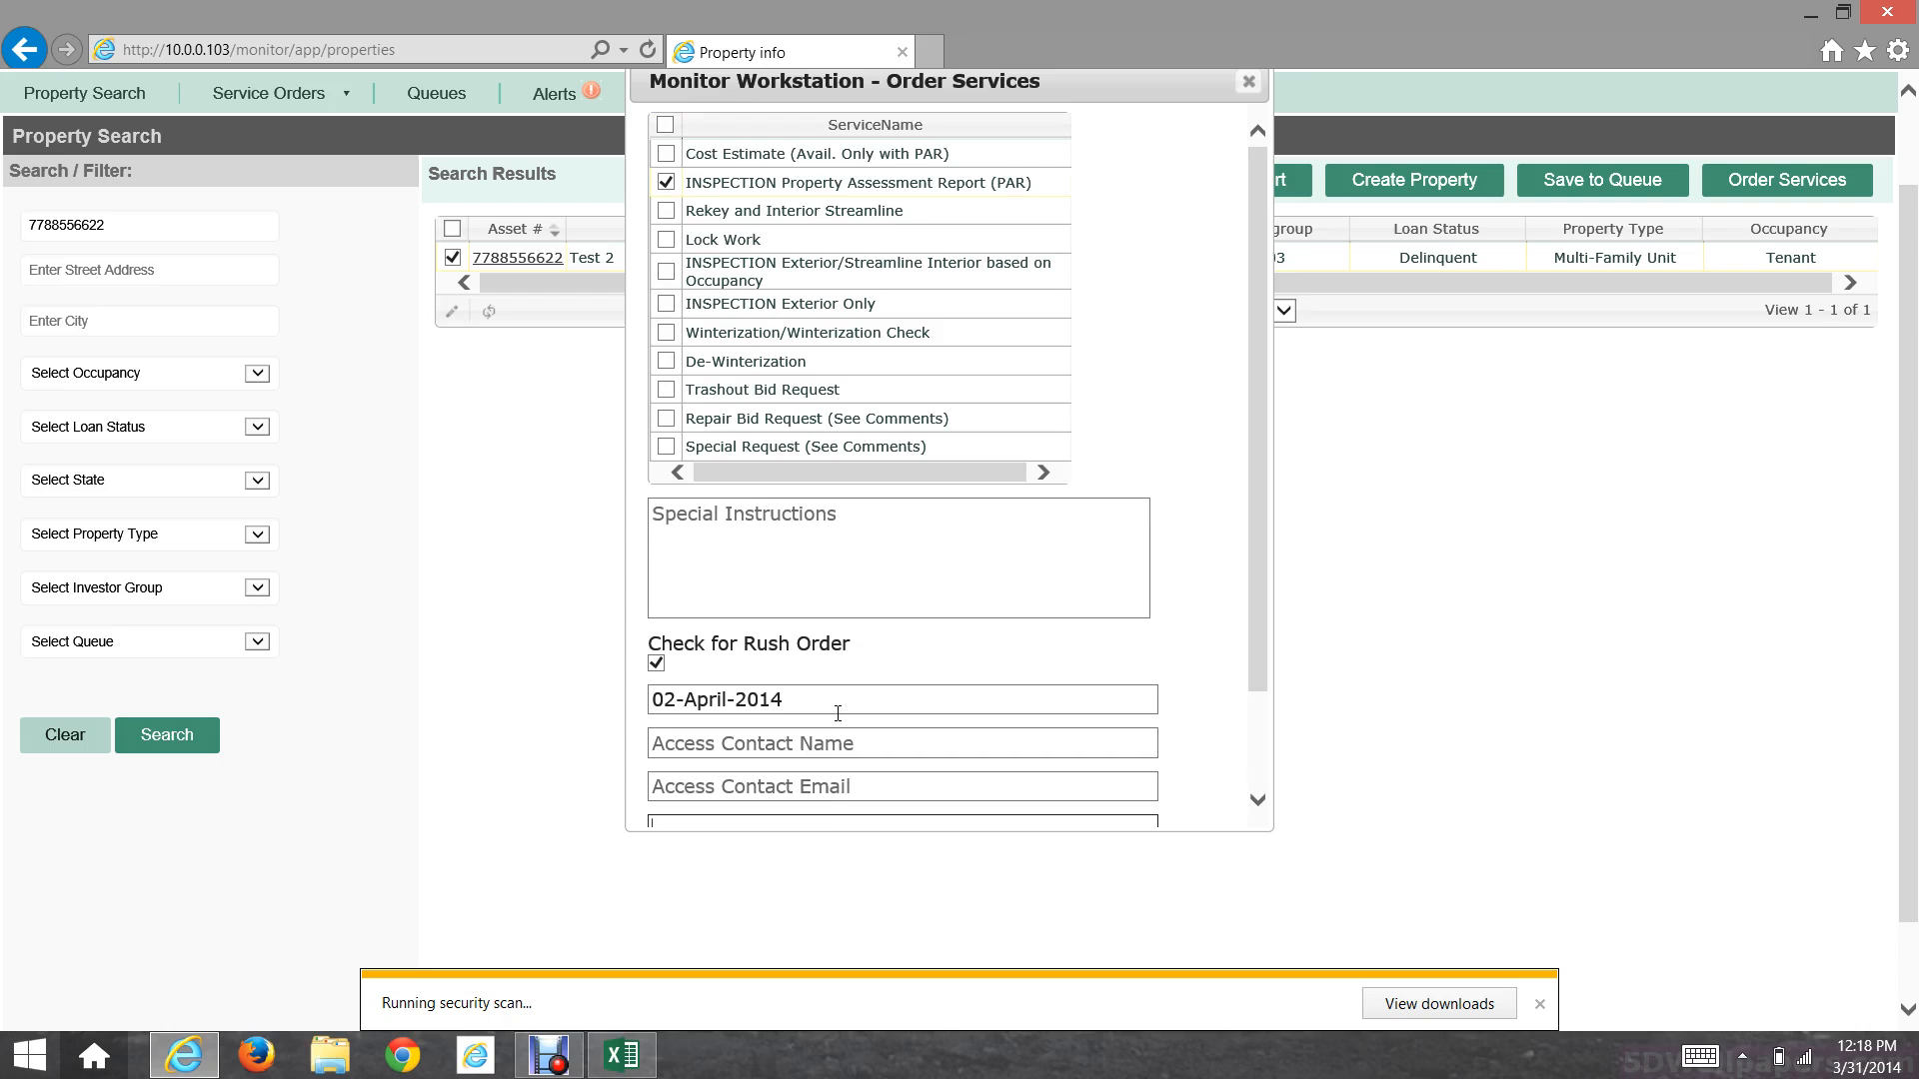
{"action": "scroll", "coordinate": [837, 713], "scroll_direction": "down", "scroll_amount": 3}
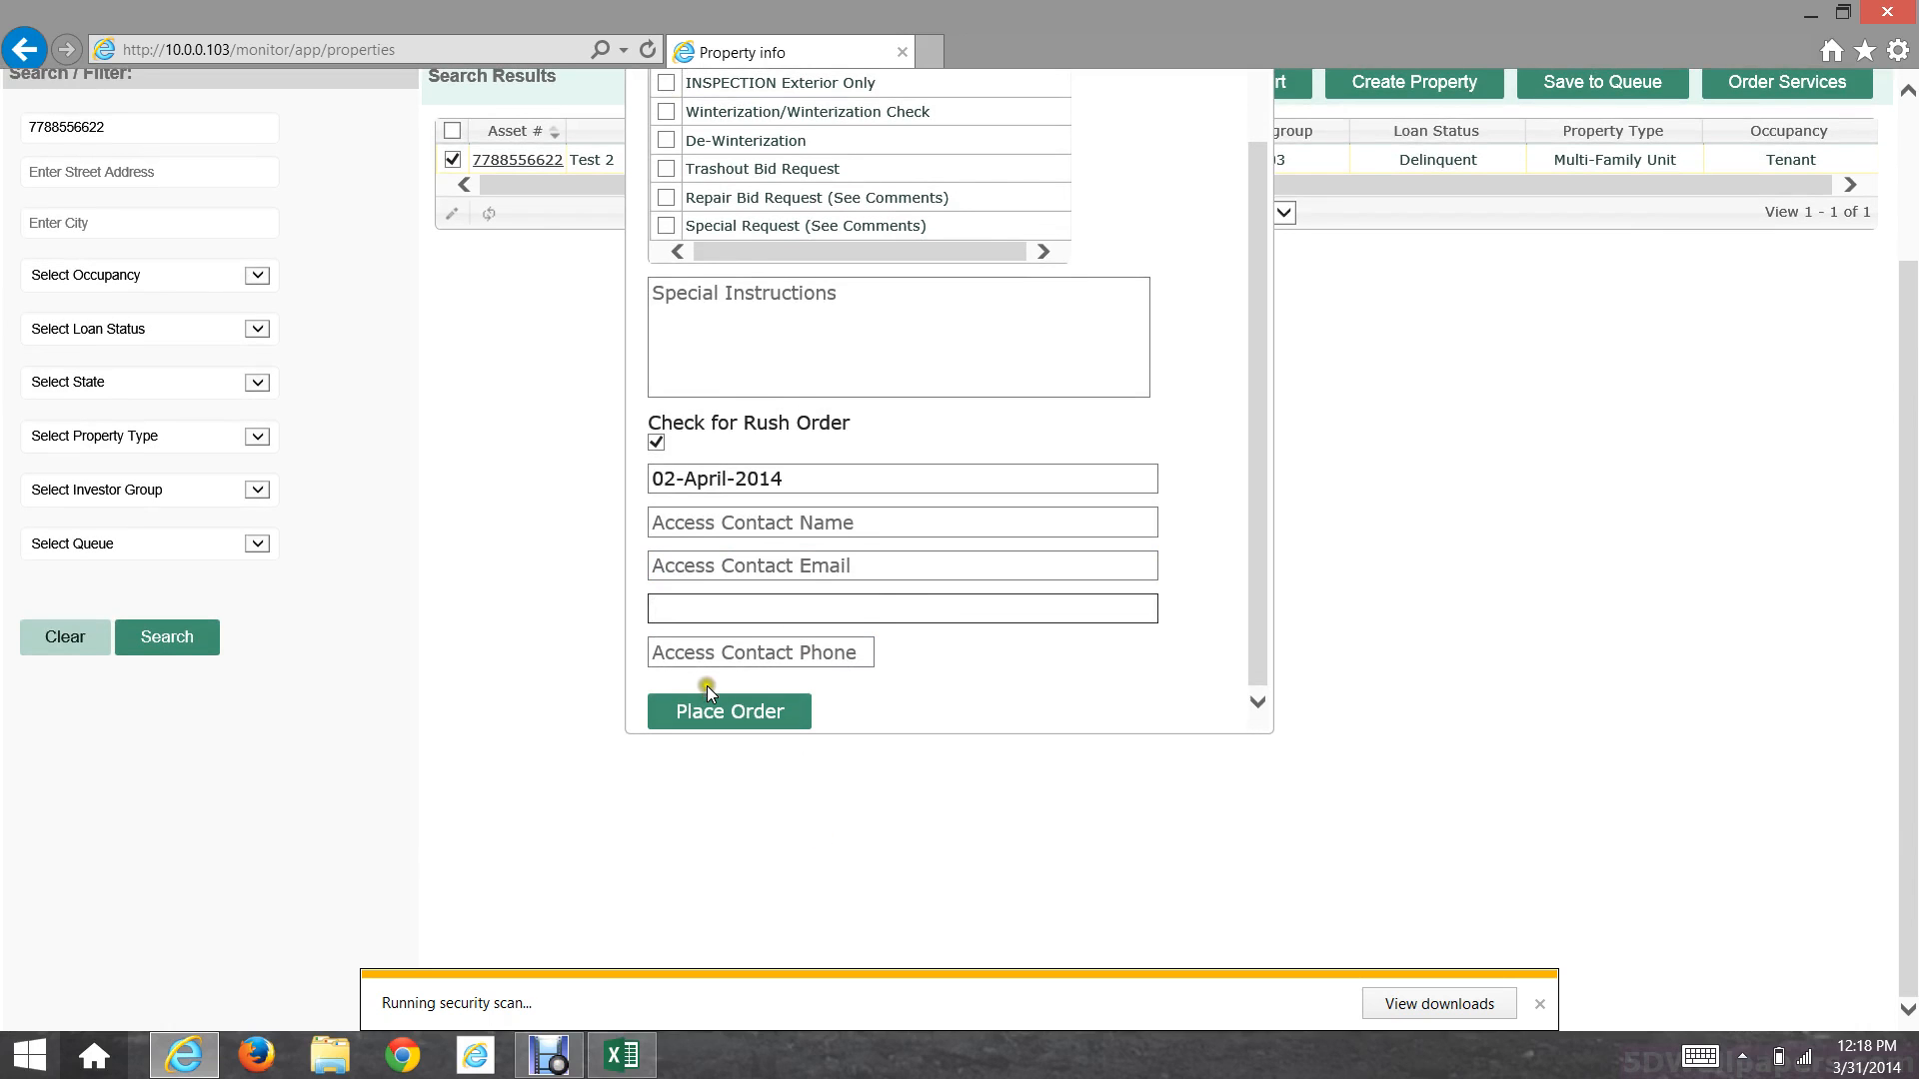
{"action": "scroll", "coordinate": [1031, 611], "scroll_direction": "up", "scroll_amount": 1}
{"action": "scroll", "coordinate": [1031, 611], "scroll_direction": "up", "scroll_amount": 3}
Step: Dismiss the order form and reload Property Search showing all properties unfiltered
{"action": "left_click", "coordinate": [1244, 195]}
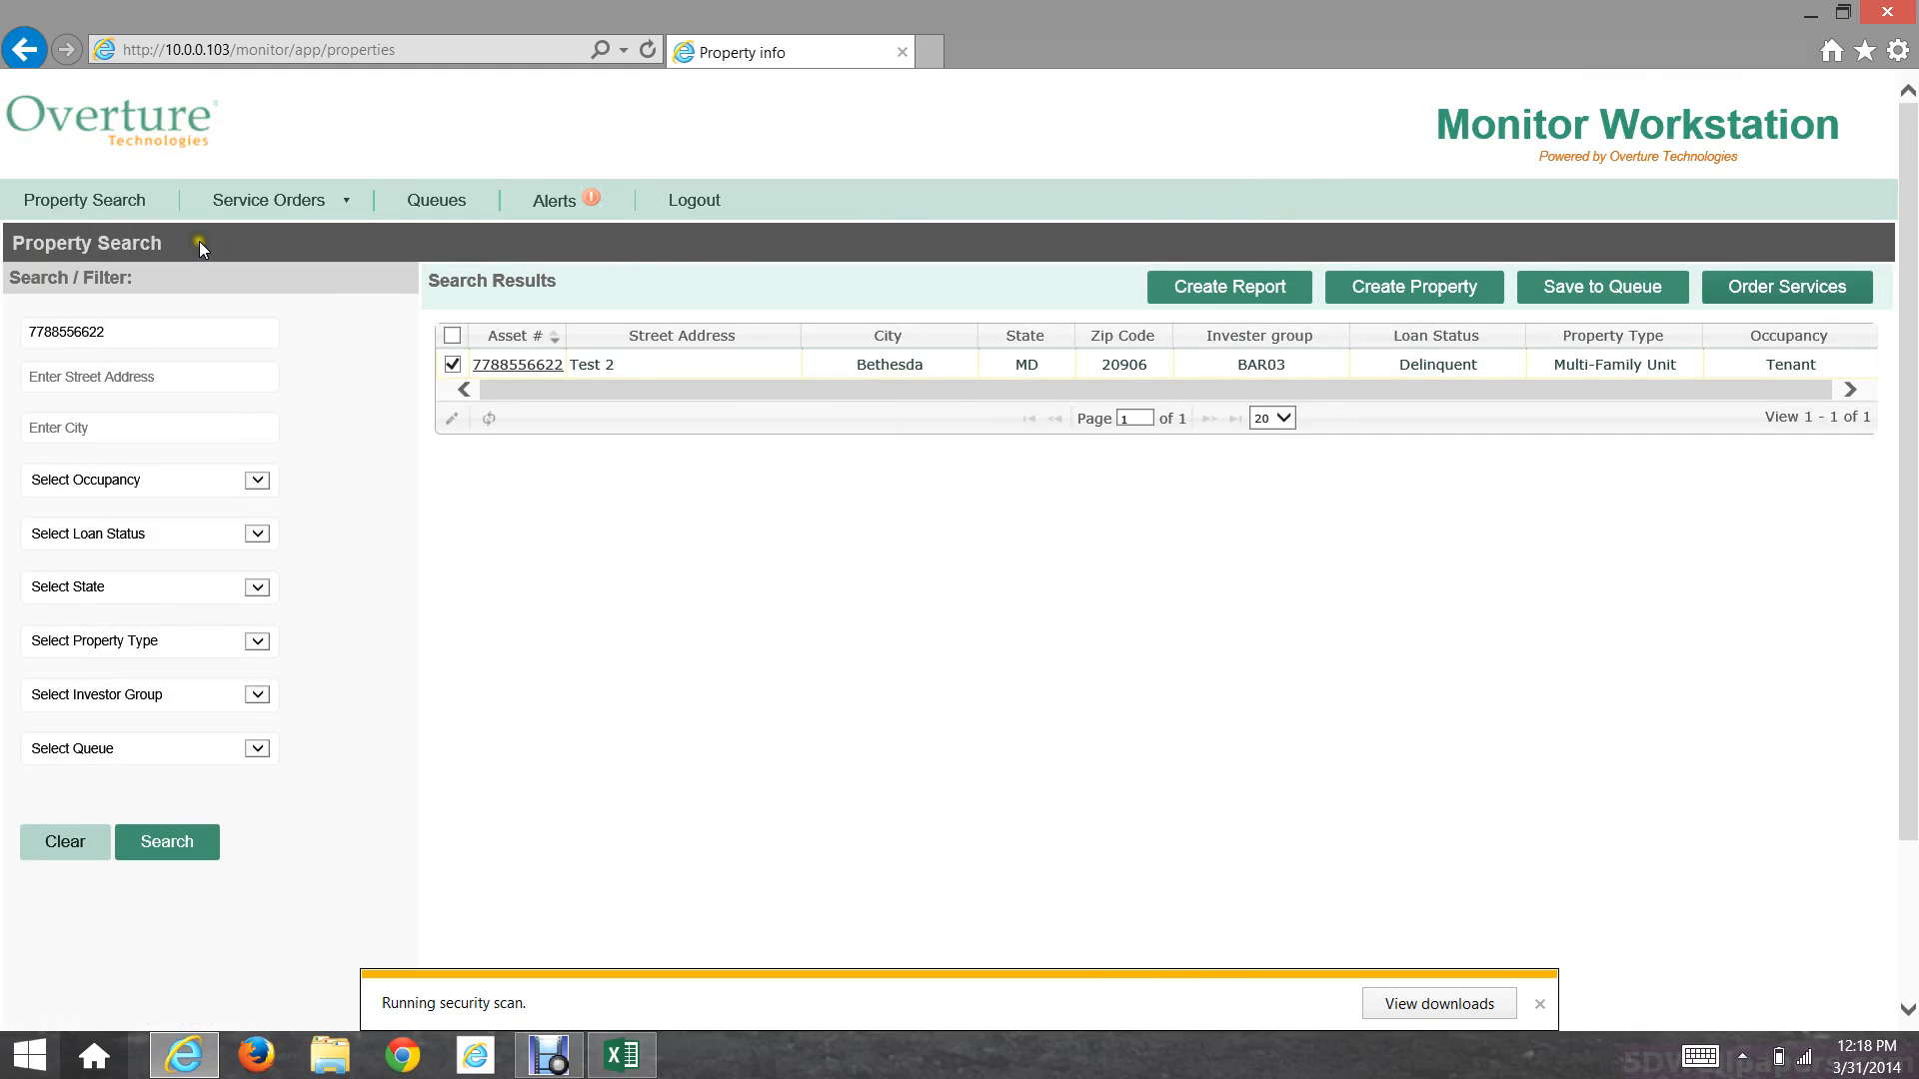
{"action": "left_click", "coordinate": [120, 200]}
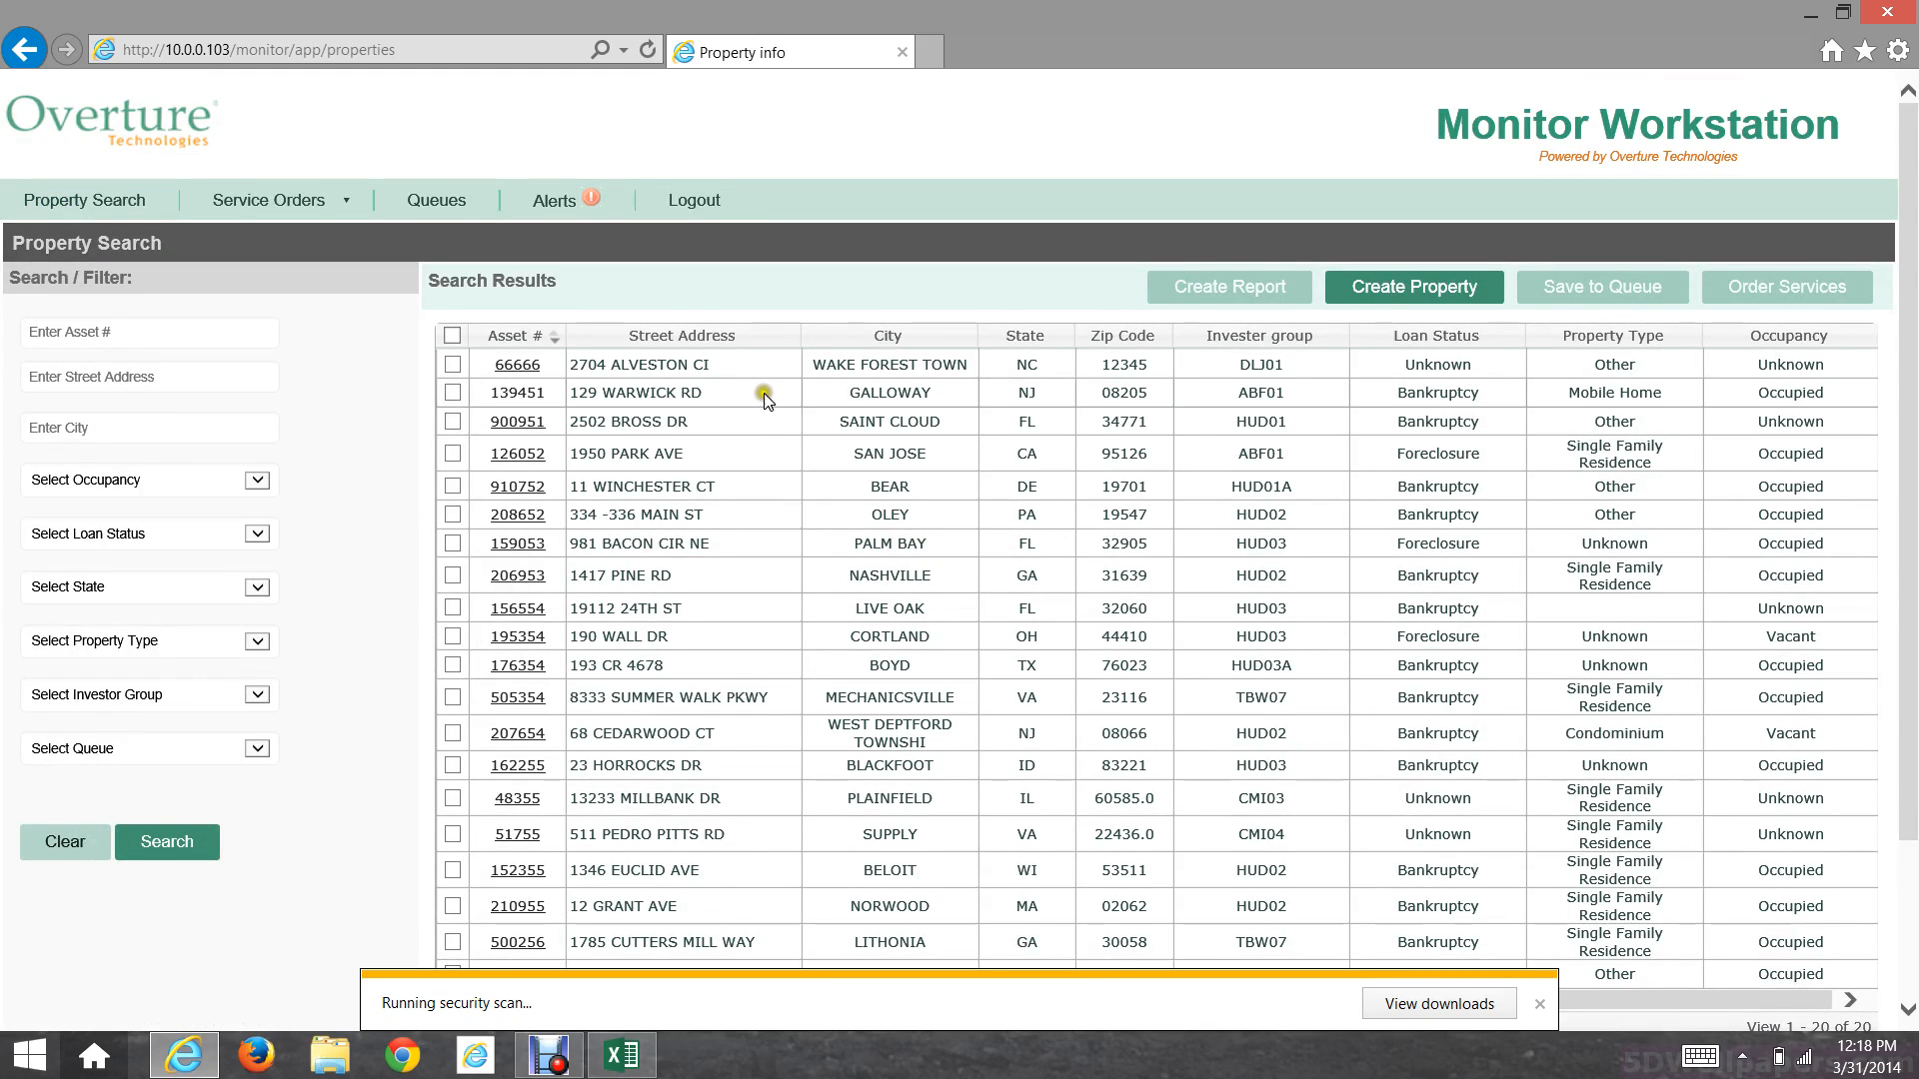
{"action": "scroll", "coordinate": [761, 408], "scroll_direction": "down", "scroll_amount": 1}
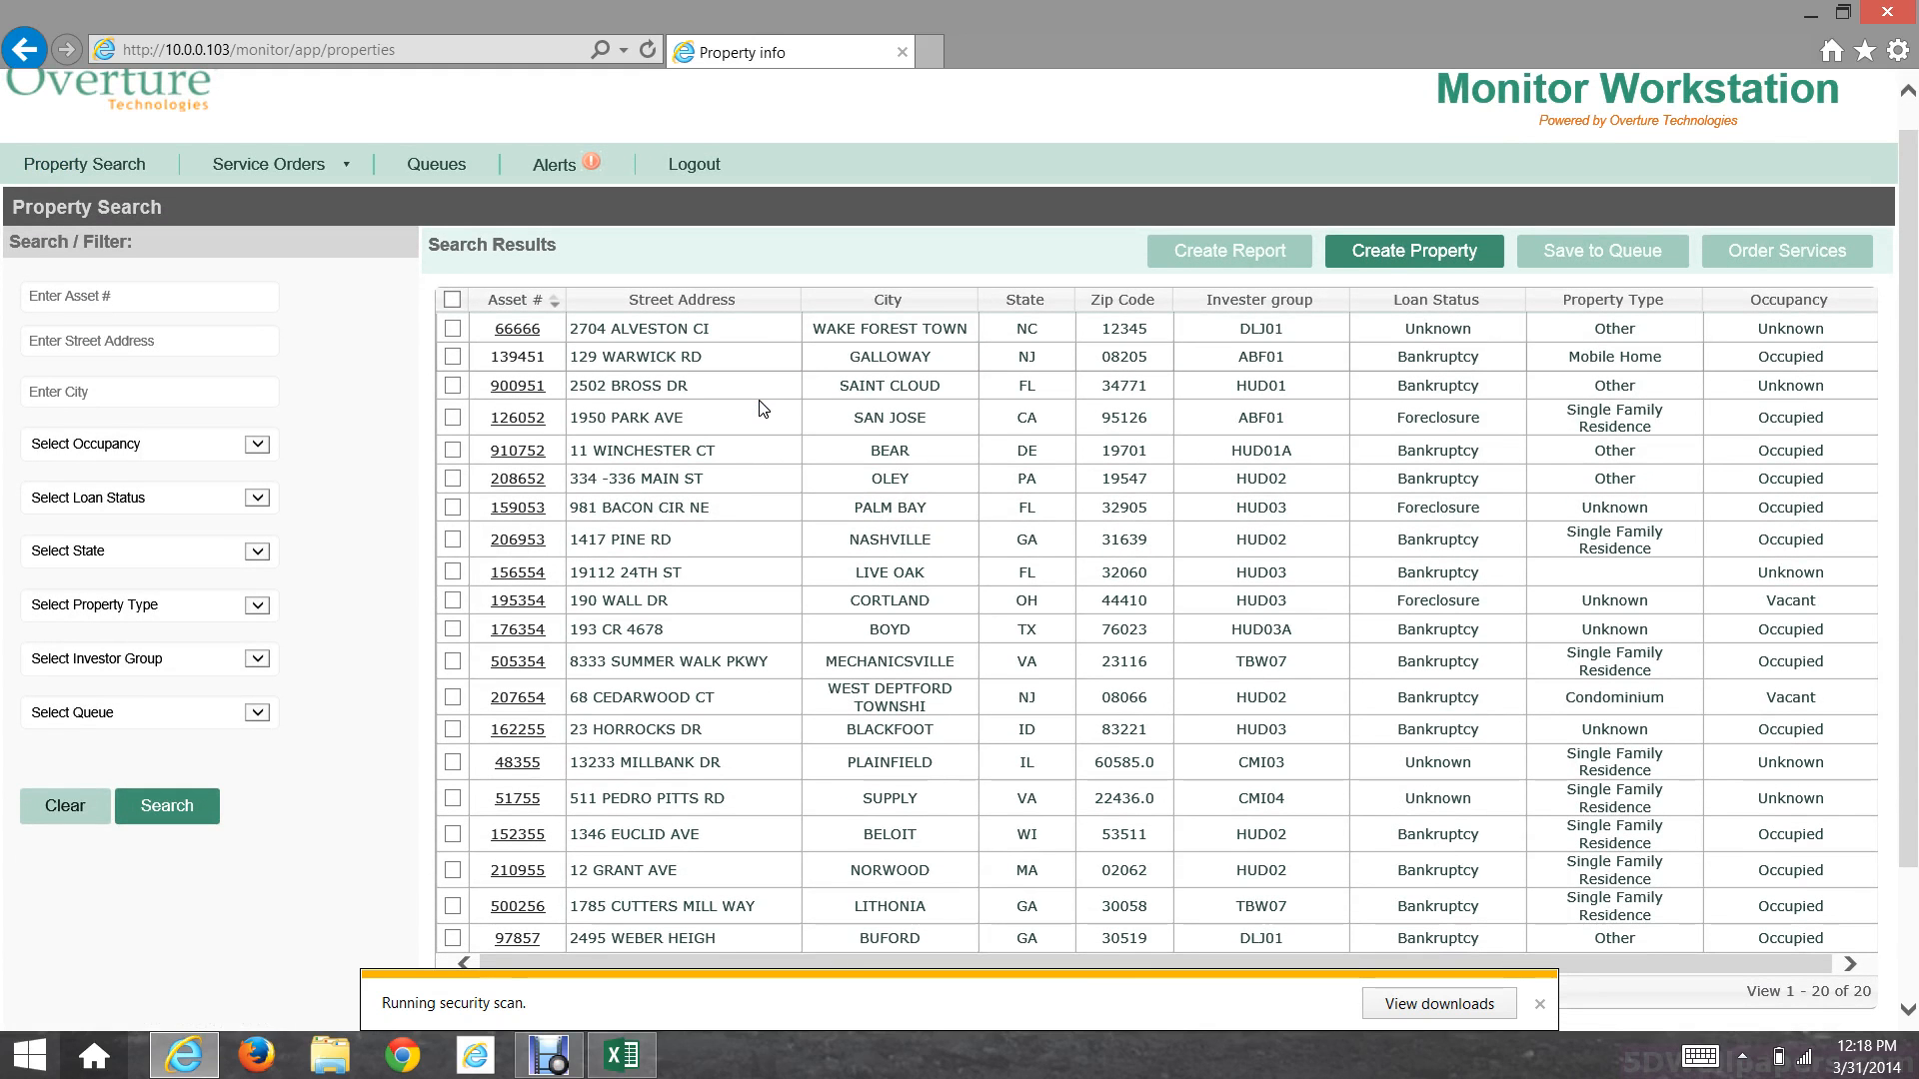